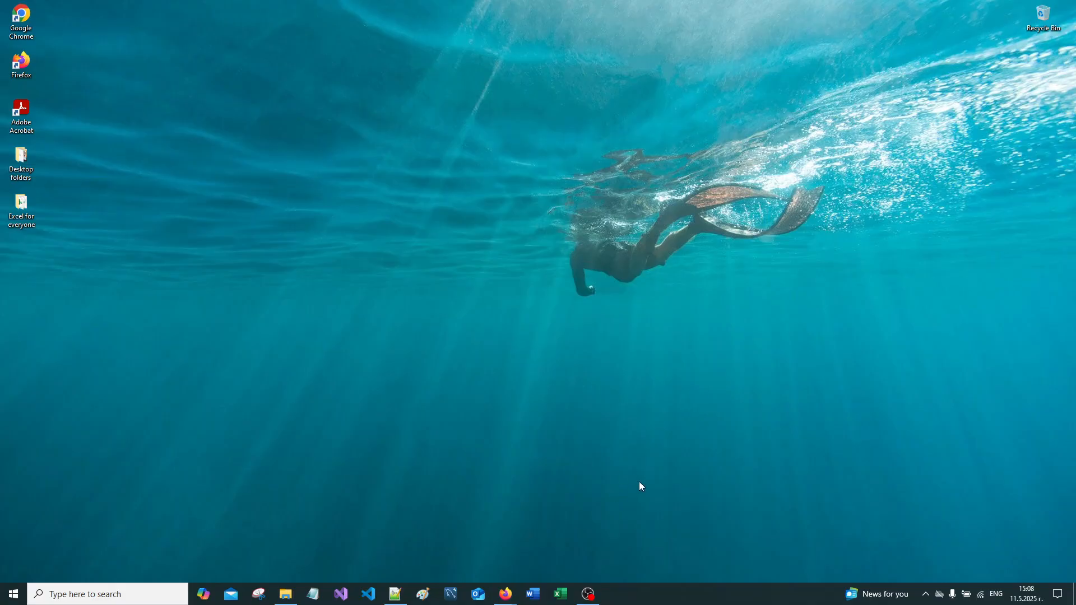
Create a blank Excel workbook and save it as Lesson 3 in the Excel for everyone folder
left_click(560, 594)
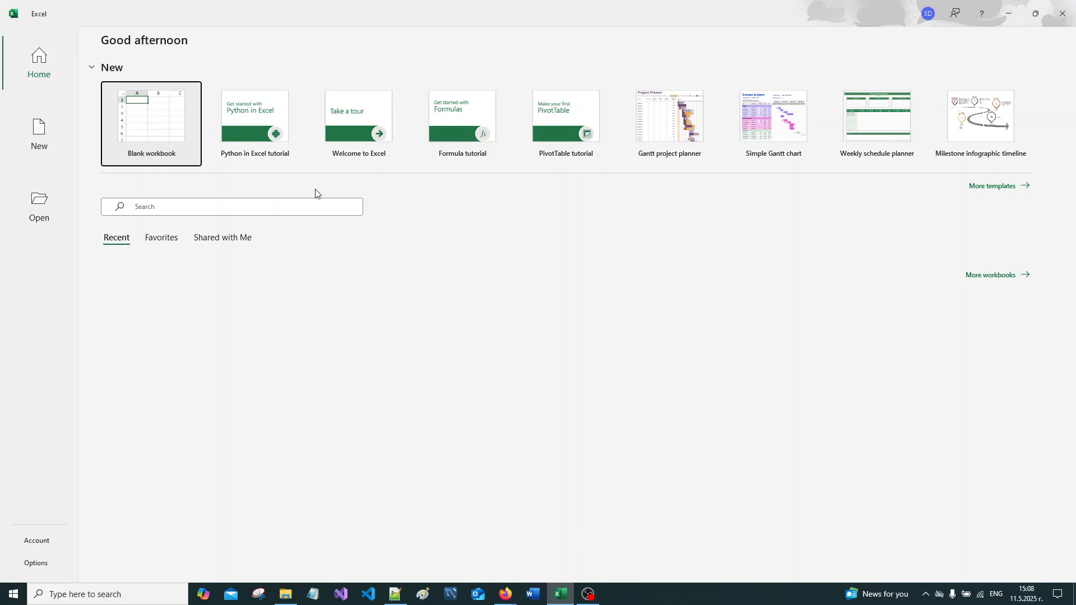
left_click(162, 130)
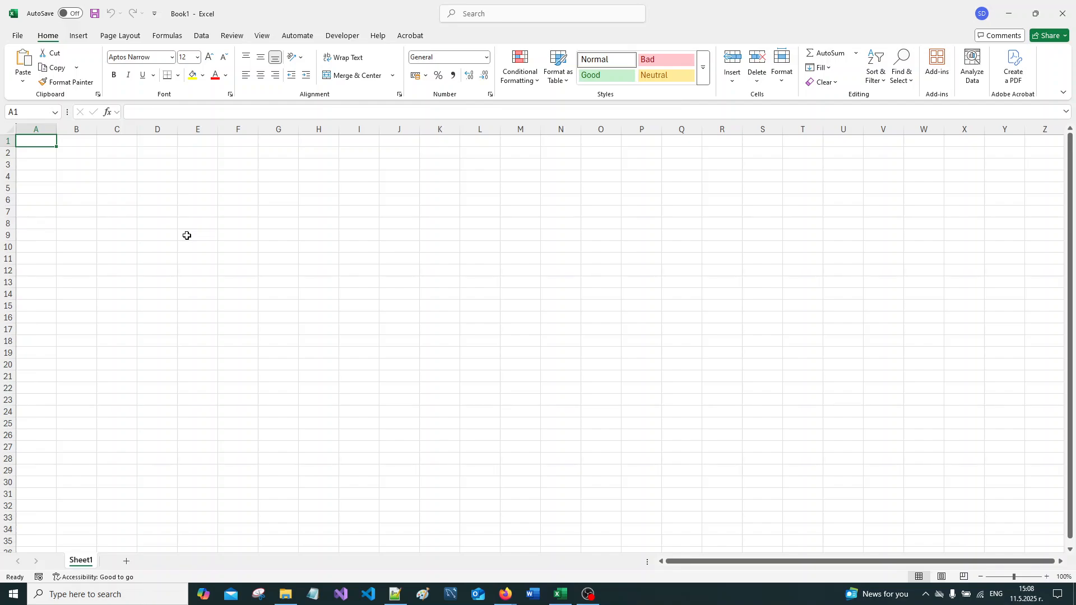
key("F12")
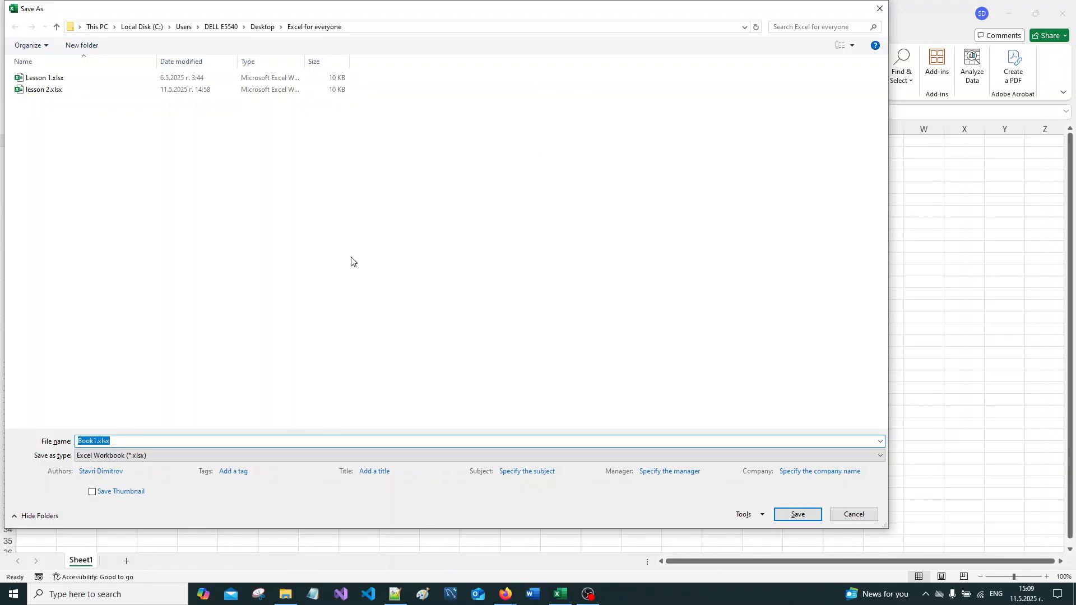
left_click(94, 441)
key("BackSpace")
key("BackSpace")
key("BackSpace")
key("BackSpace")
key("Delete")
type("Lesson 3")
left_click(803, 520)
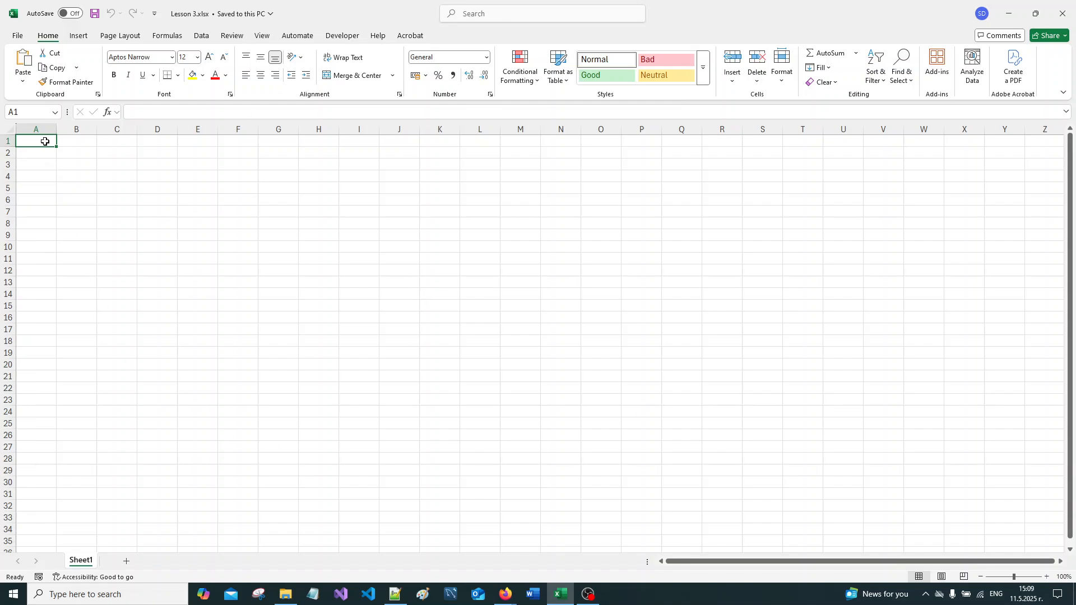
left_click_drag(45, 141, 501, 411)
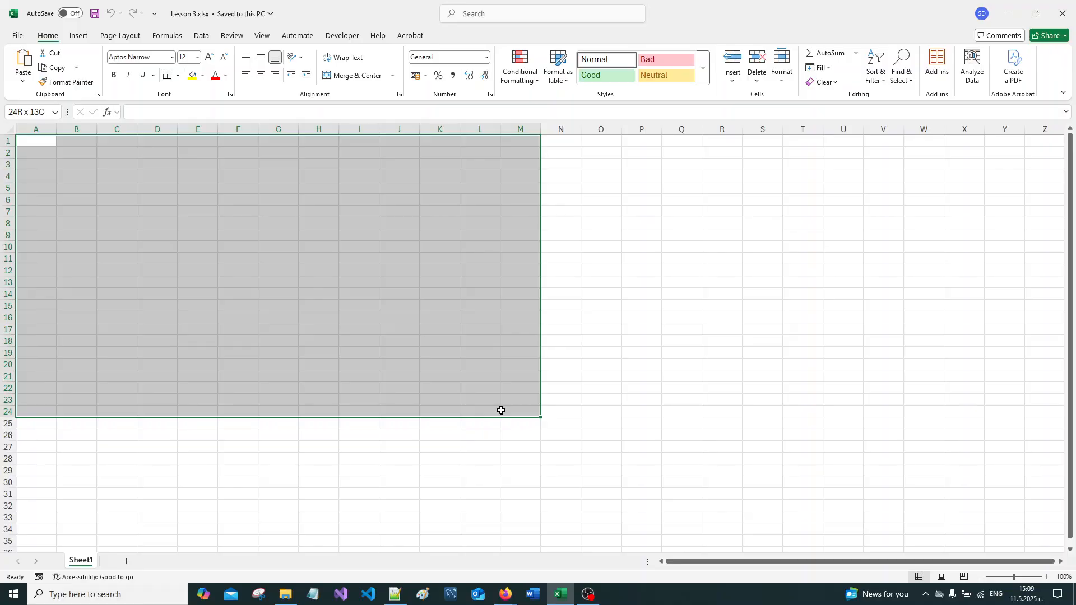
left_click(479, 437)
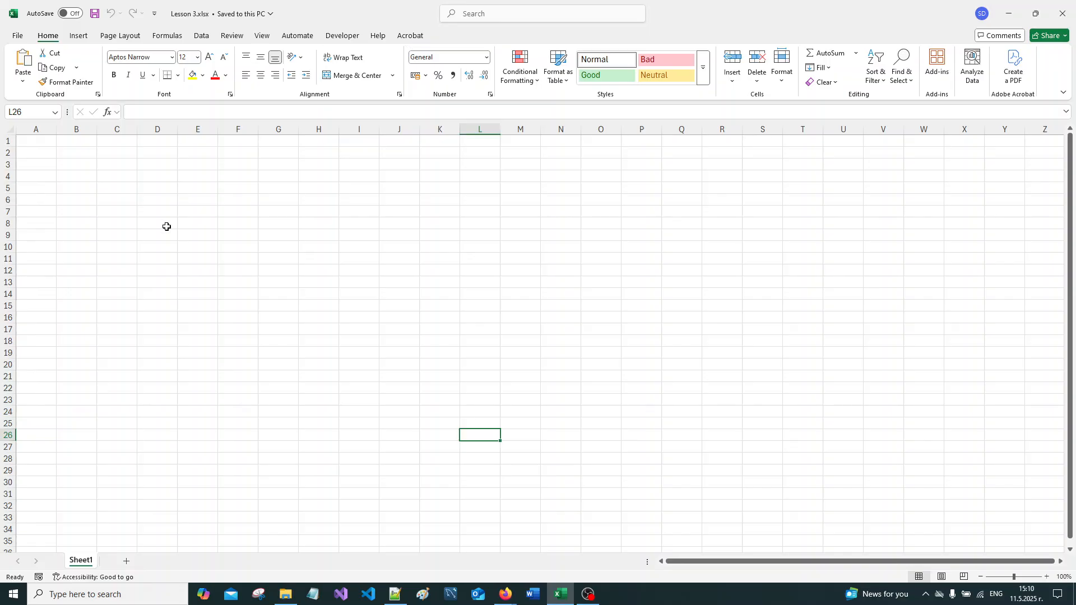
left_click_drag(89, 210, 360, 454)
left_click(336, 409)
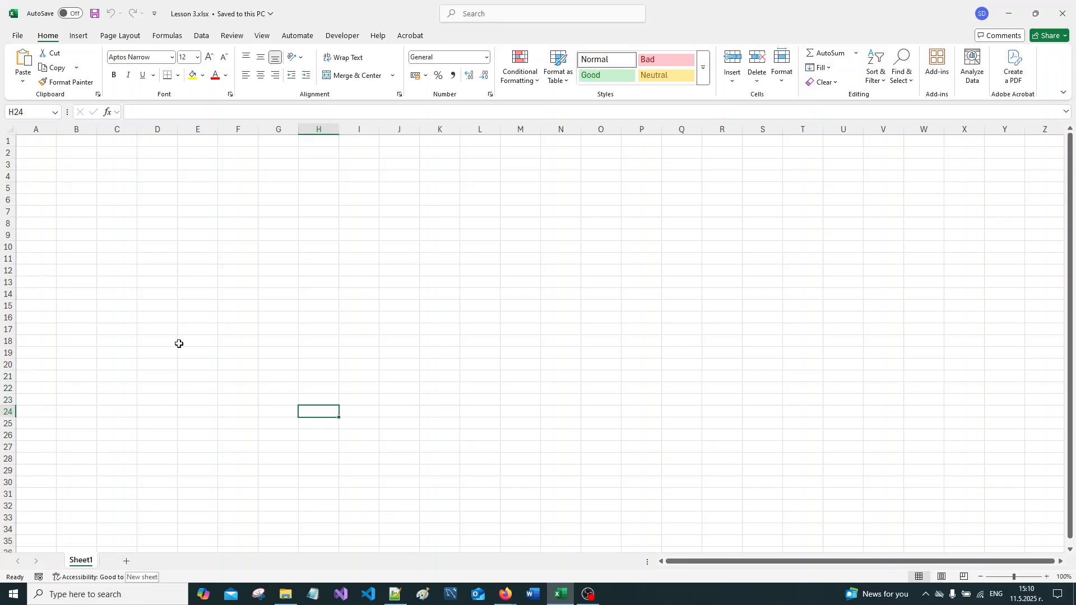
left_click(175, 317)
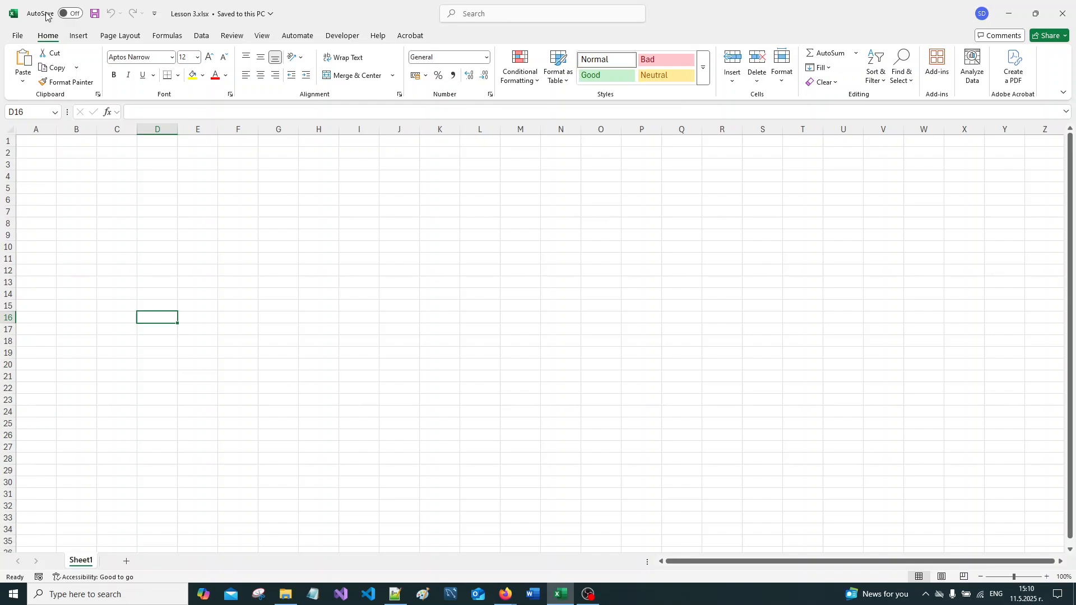
left_click(79, 36)
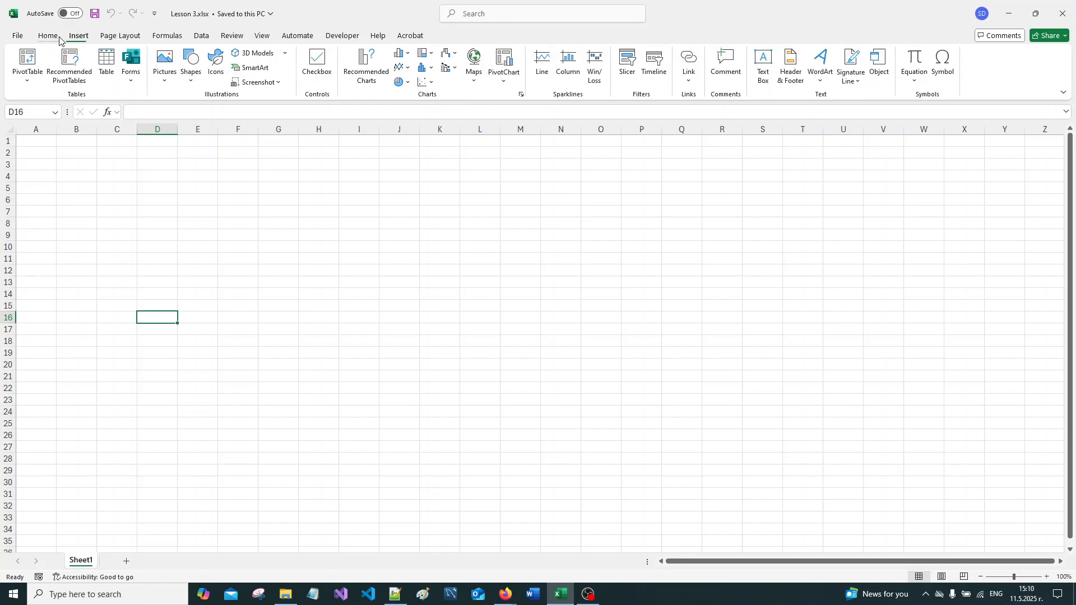
left_click(49, 36)
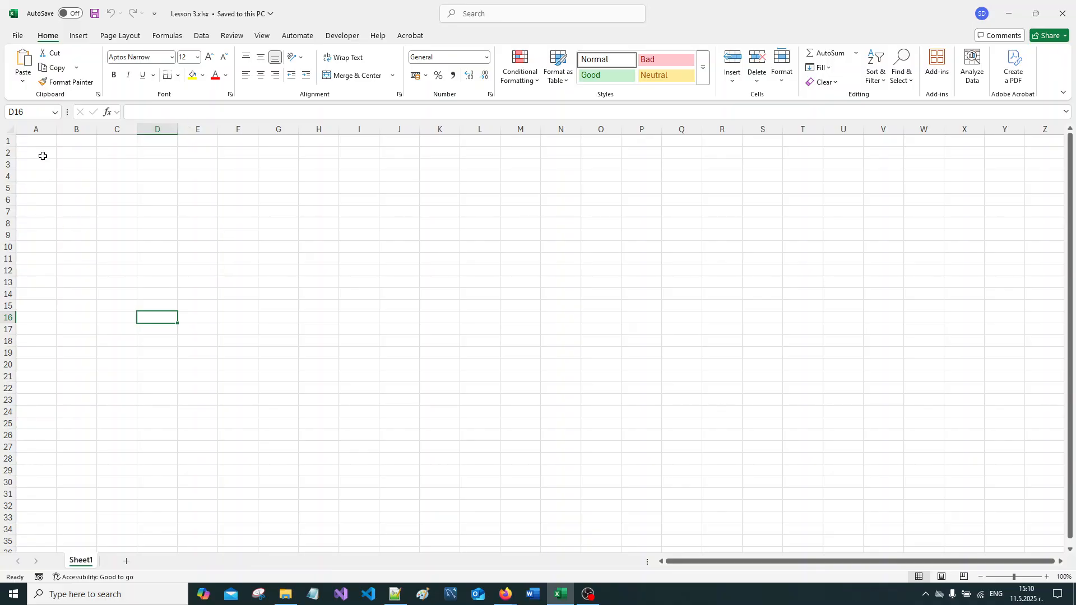
left_click_drag(43, 140, 119, 246)
left_click(118, 243)
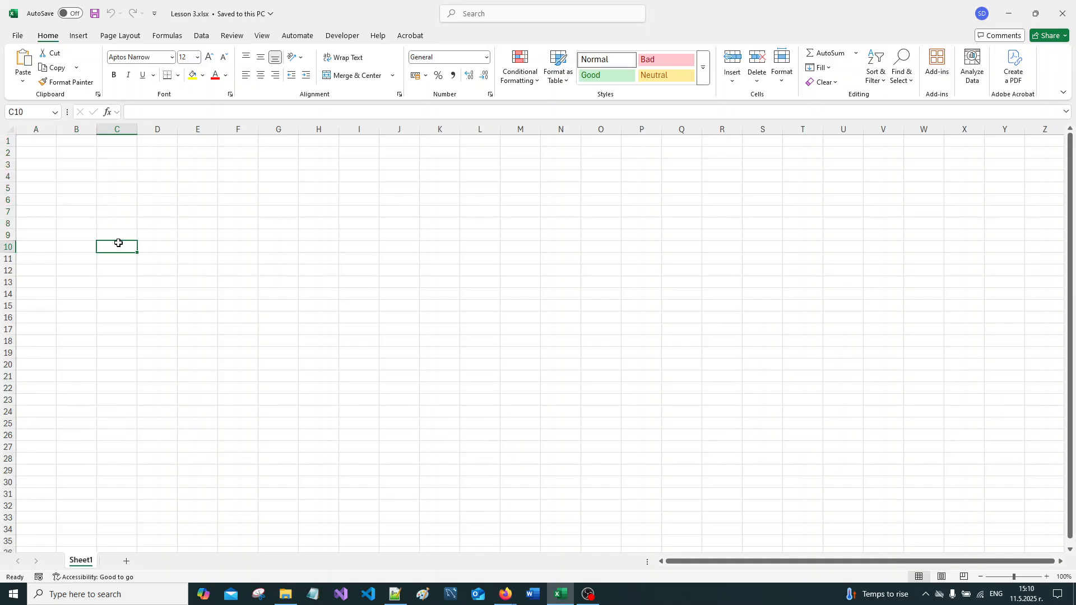
left_click(30, 142)
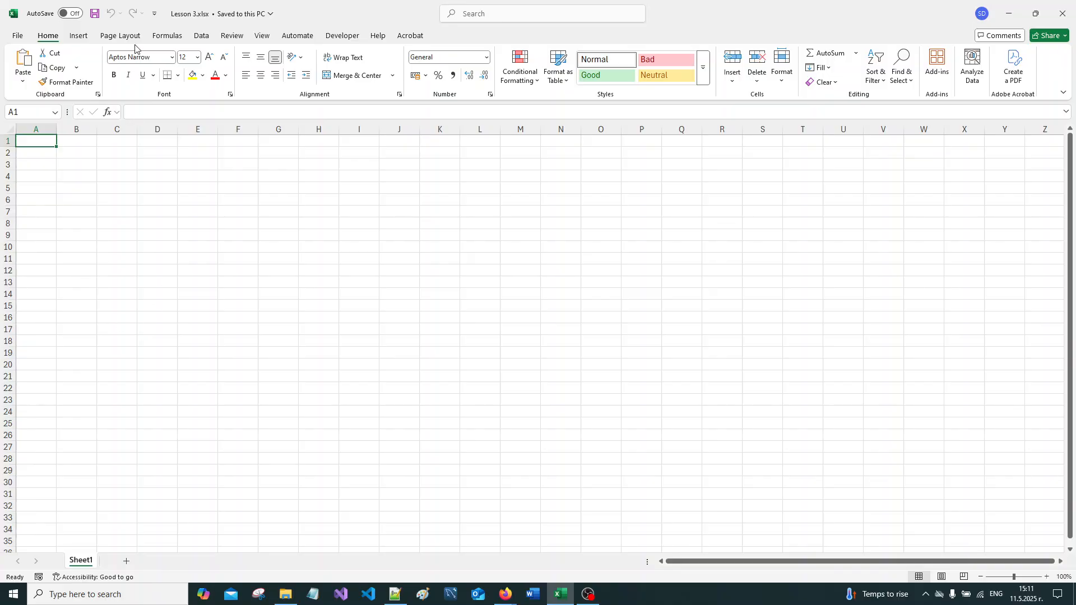
left_click(167, 36)
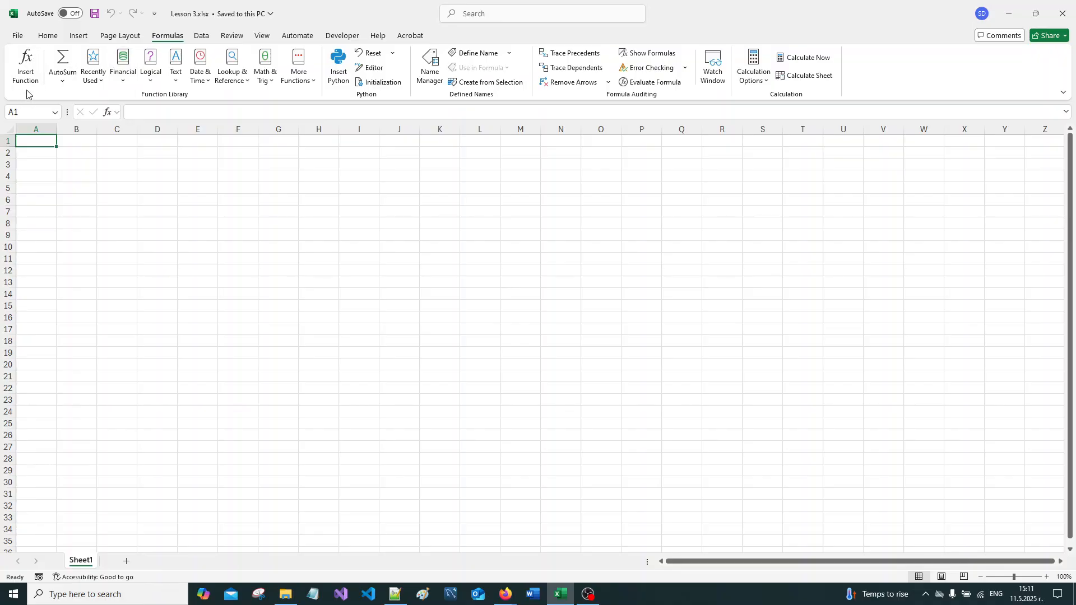
left_click(122, 207)
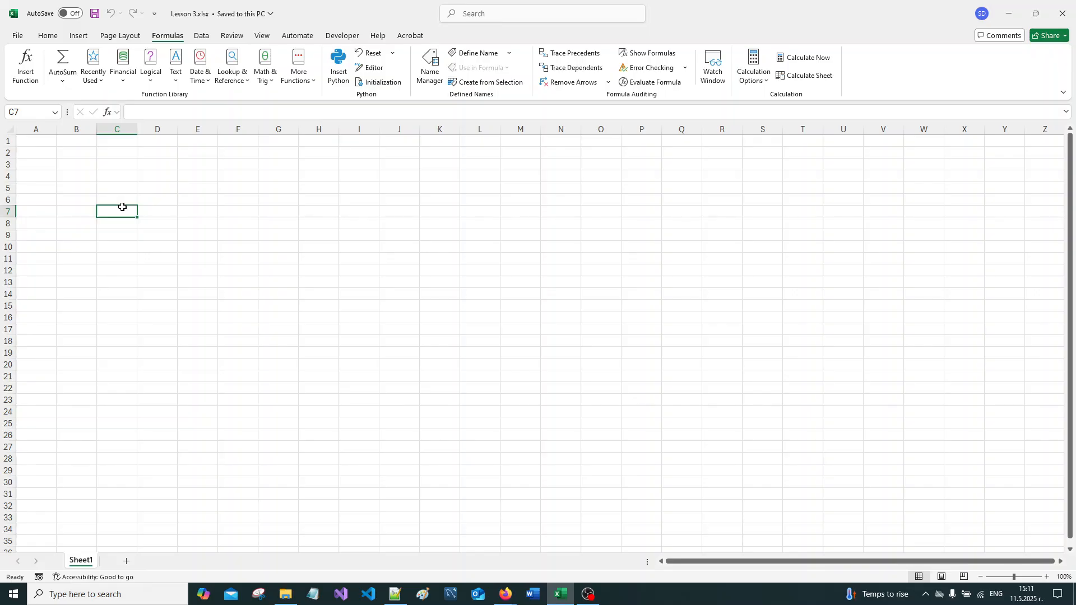
left_click(98, 186)
left_click(108, 202)
left_click(76, 204)
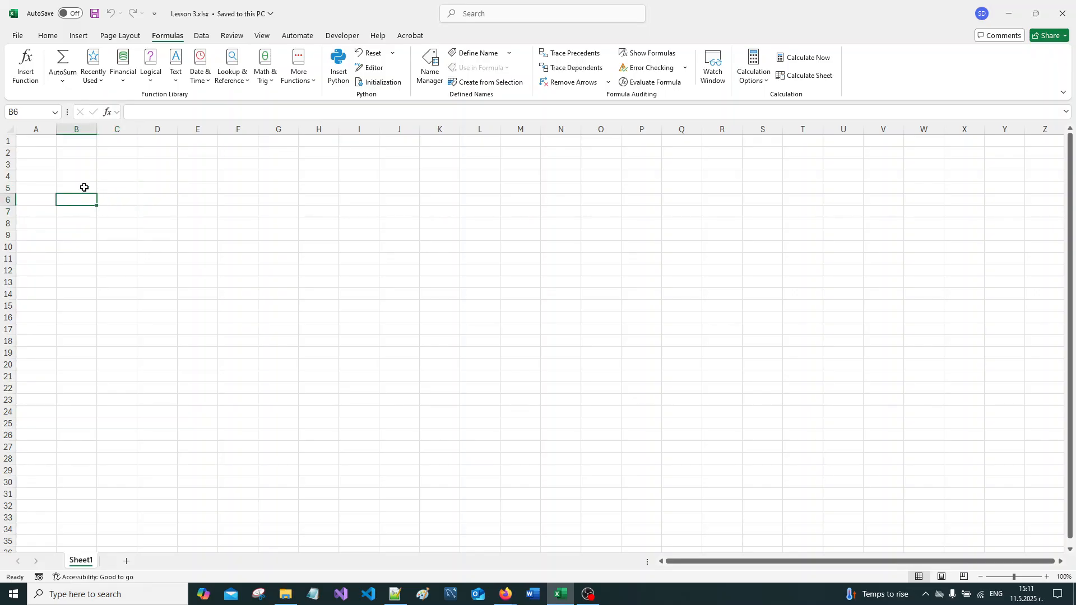
left_click(84, 187)
key("Left")
key("Up")
key("Right")
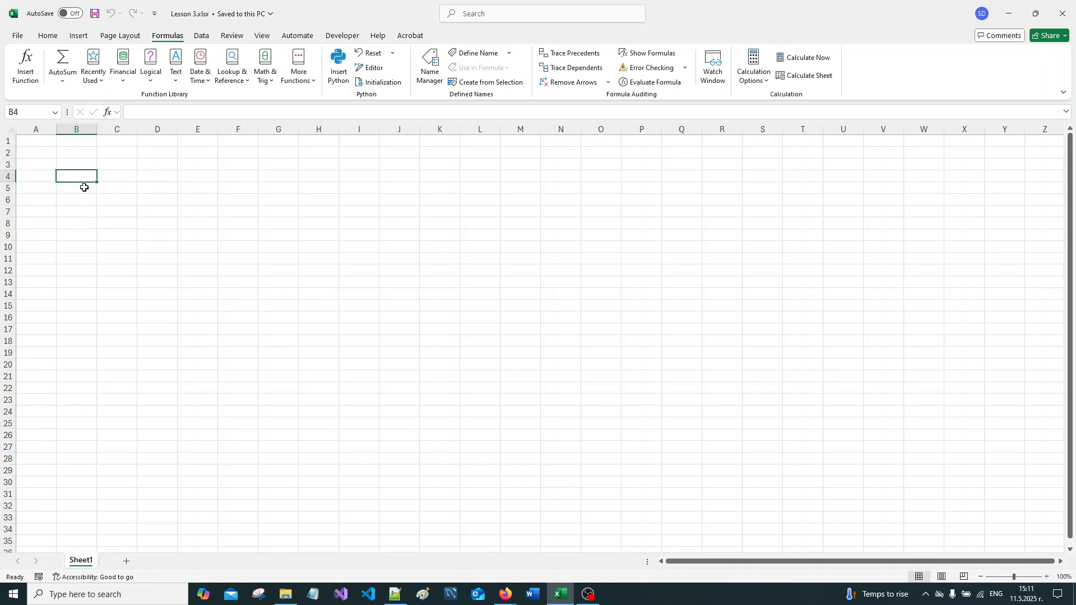
key("Down")
key("Down")
key("Right")
key("Up")
key("Left")
key("Down")
key("Down")
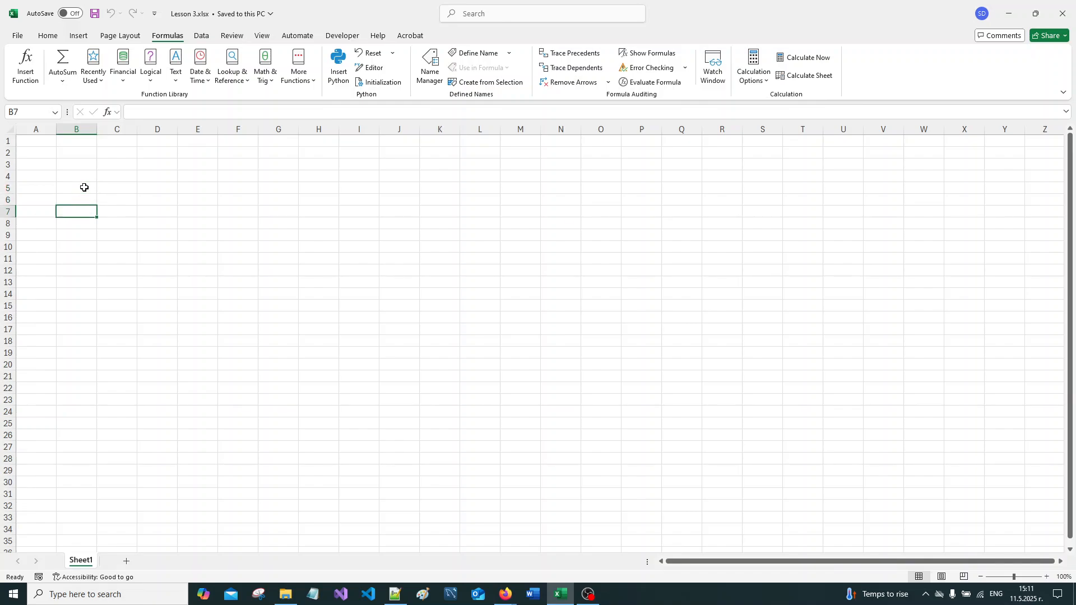
key("Up")
key("Up")
key("Up")
key("Right")
key("Right")
key("Down")
key("Down")
key("Left")
key("Left")
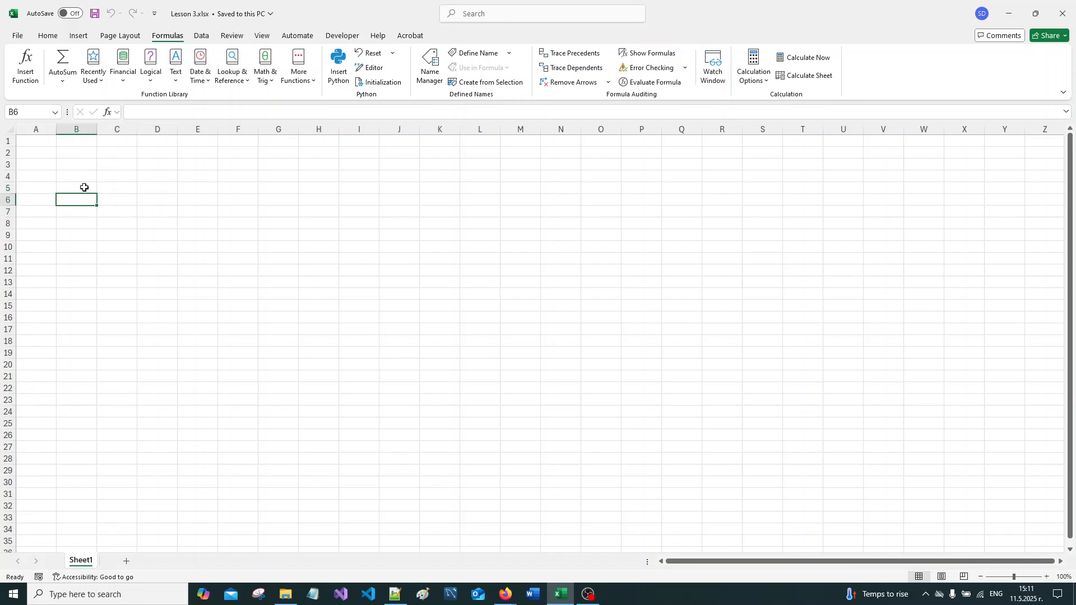
Enter the column headers Product in cell B3 and qty in cell C3
key("Up")
key("Up")
key("Up")
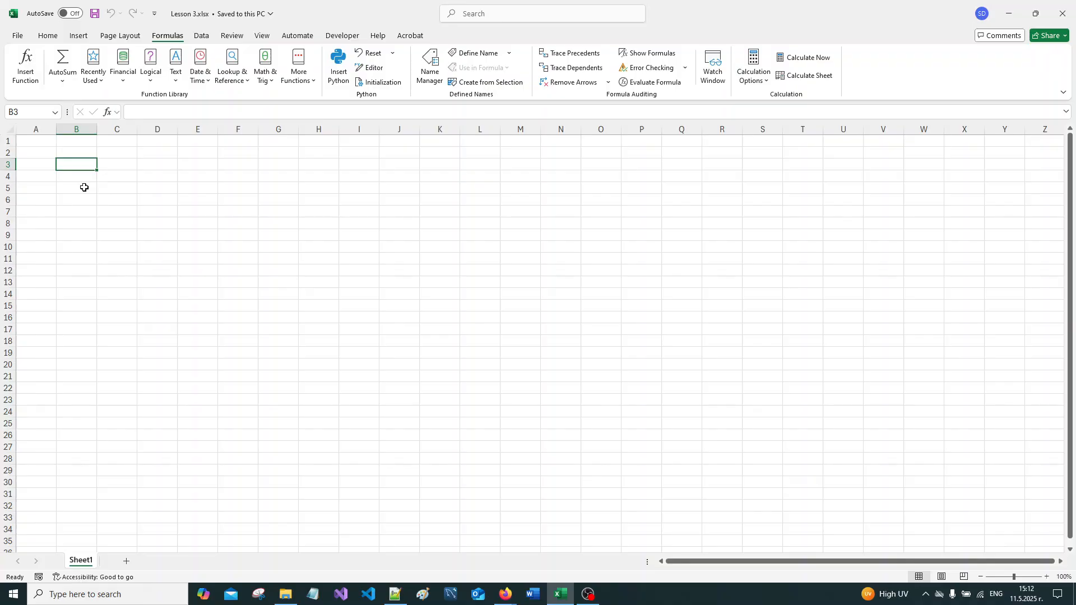
type("Pre")
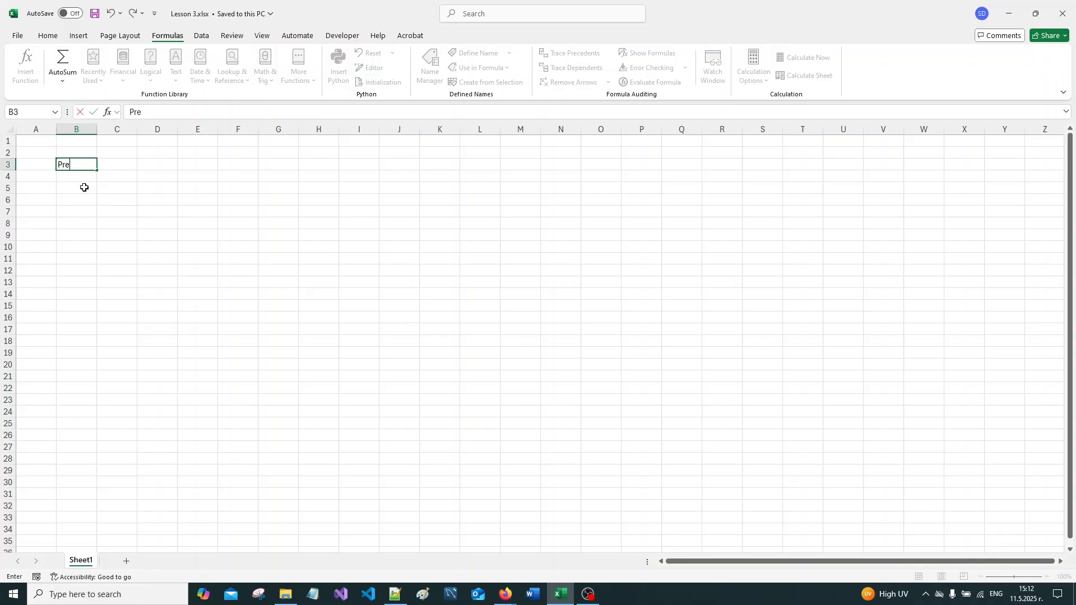
key("BackSpace")
type("oduct")
key("Tab")
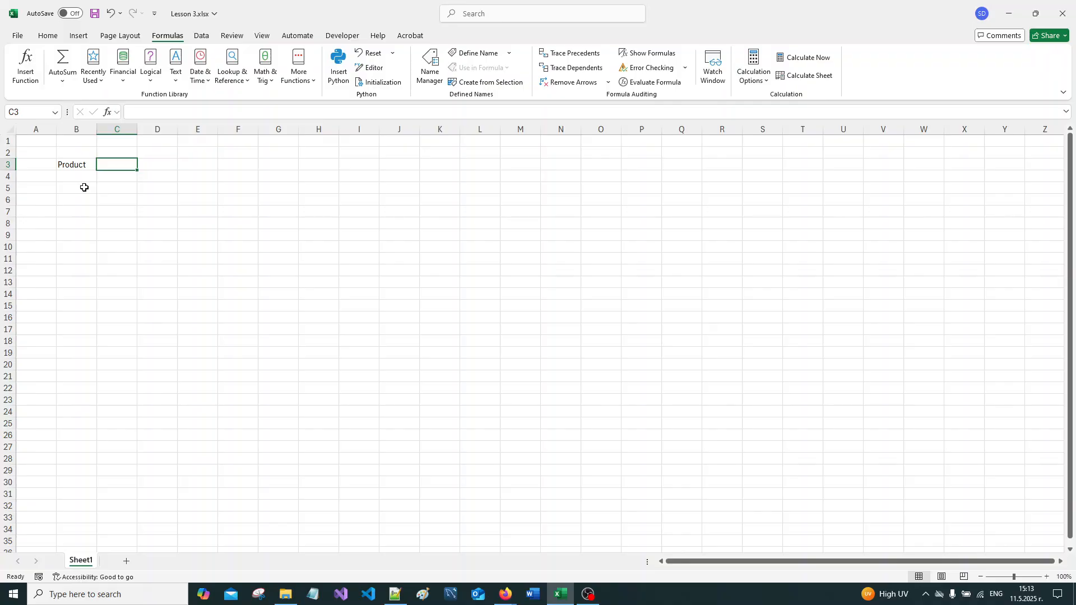
type("qty")
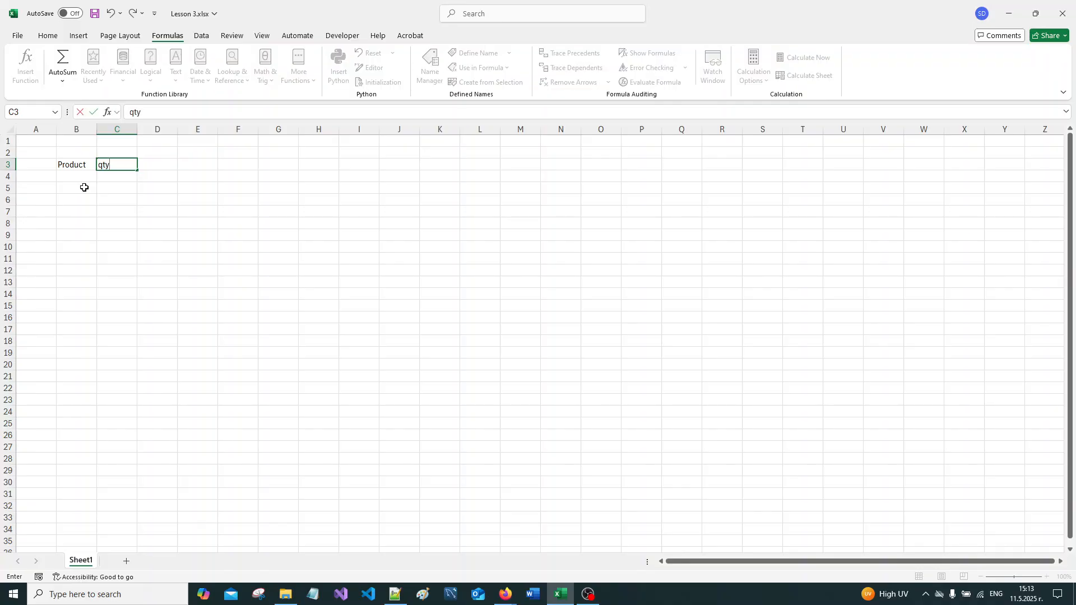
key("Return")
List the products Bike1 in cell B4 and Bike2 in cell B5 under the Product header
key("Left")
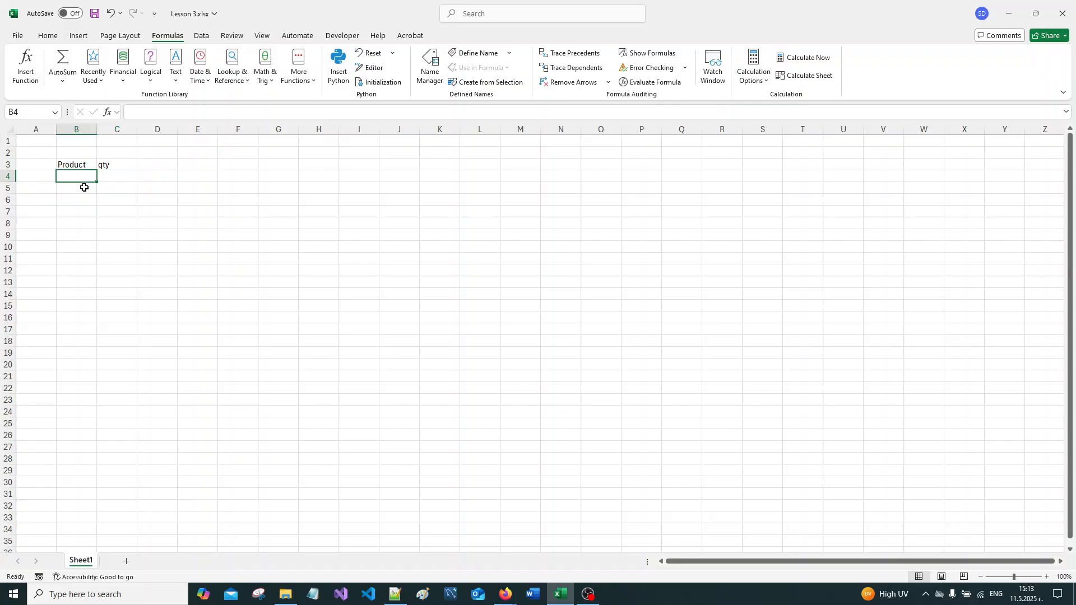
type("Bi")
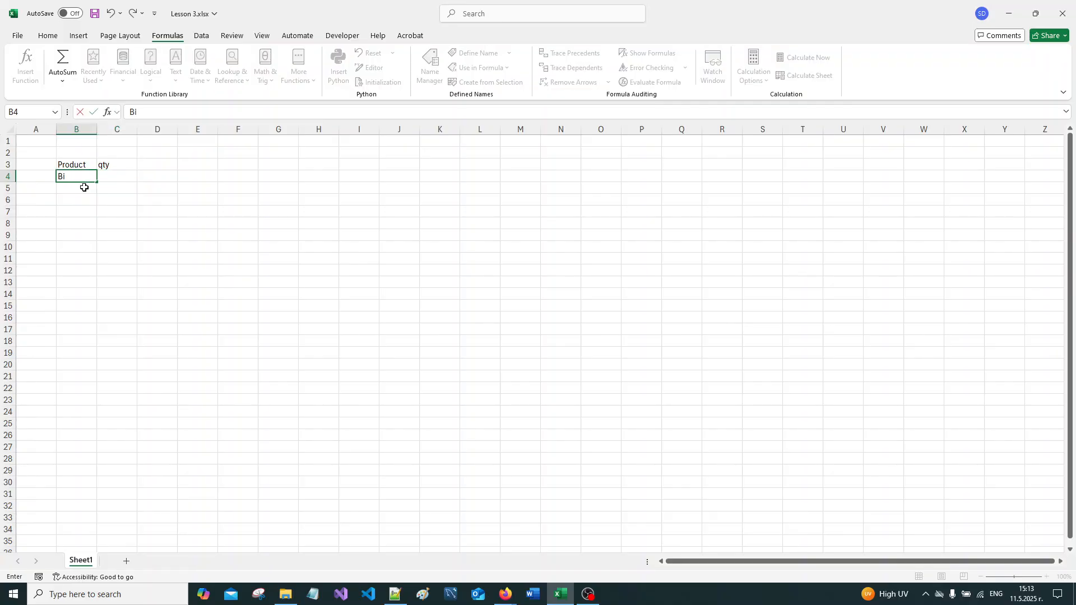
type("ki1")
key("BackSpace")
type("1")
key("Return")
type("Bike")
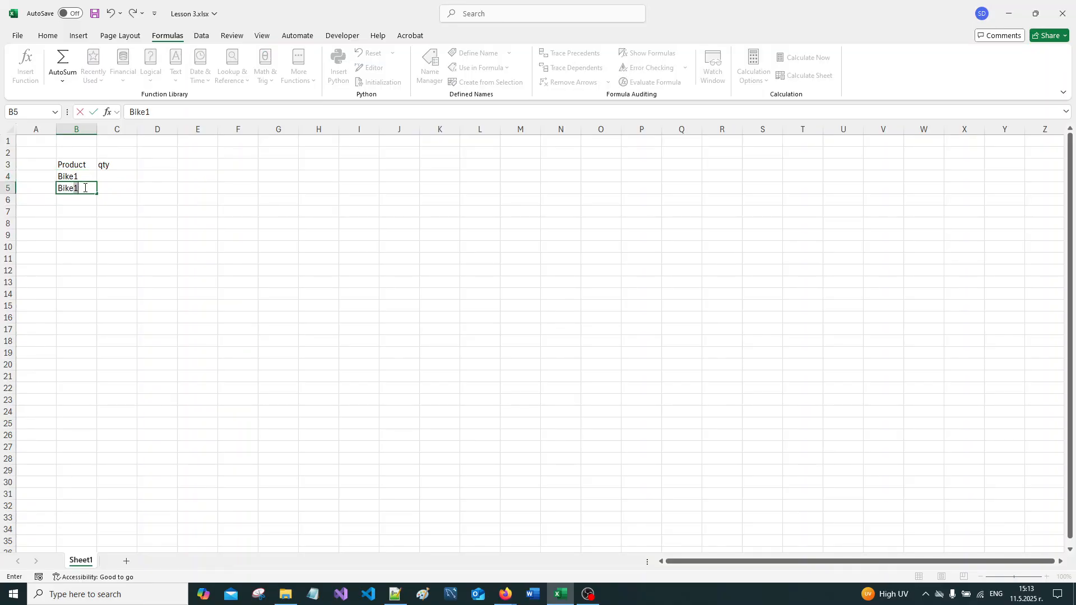
type("2")
key("Return")
type("Bi")
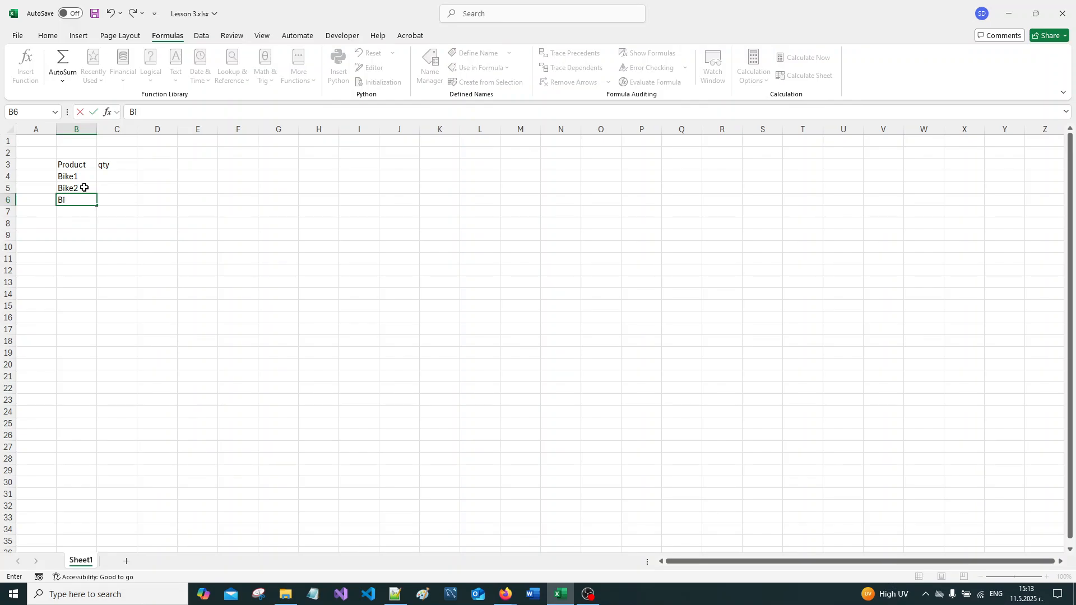
type("ke3")
key("Return")
key("Up")
key("Delete")
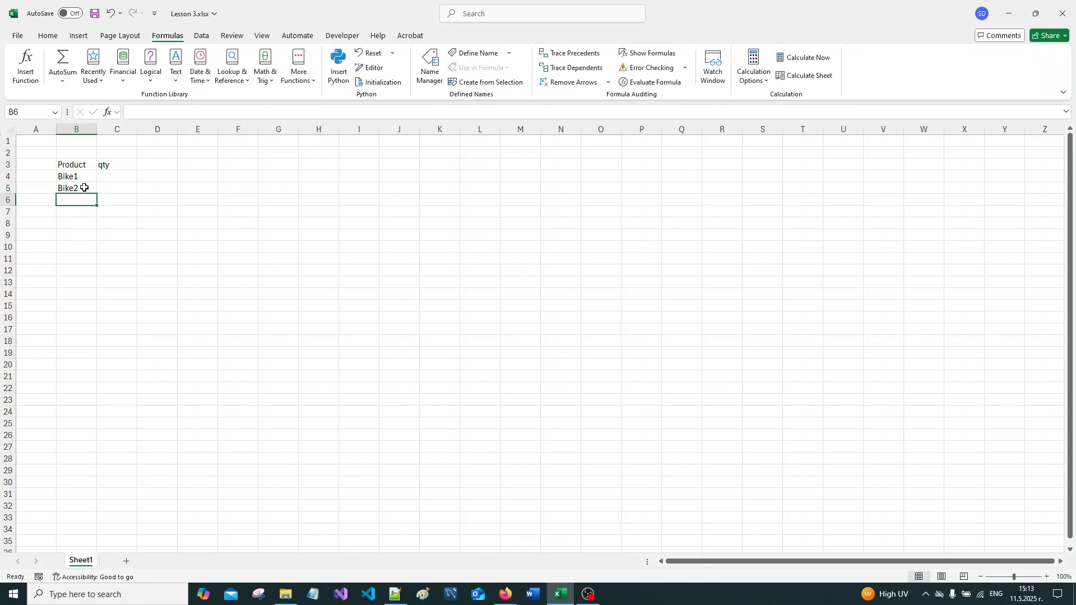
Extend the Bike1, Bike2 series by autofill into cell B6 to add Bike3
key("Up")
key("Up")
key("shift+Down")
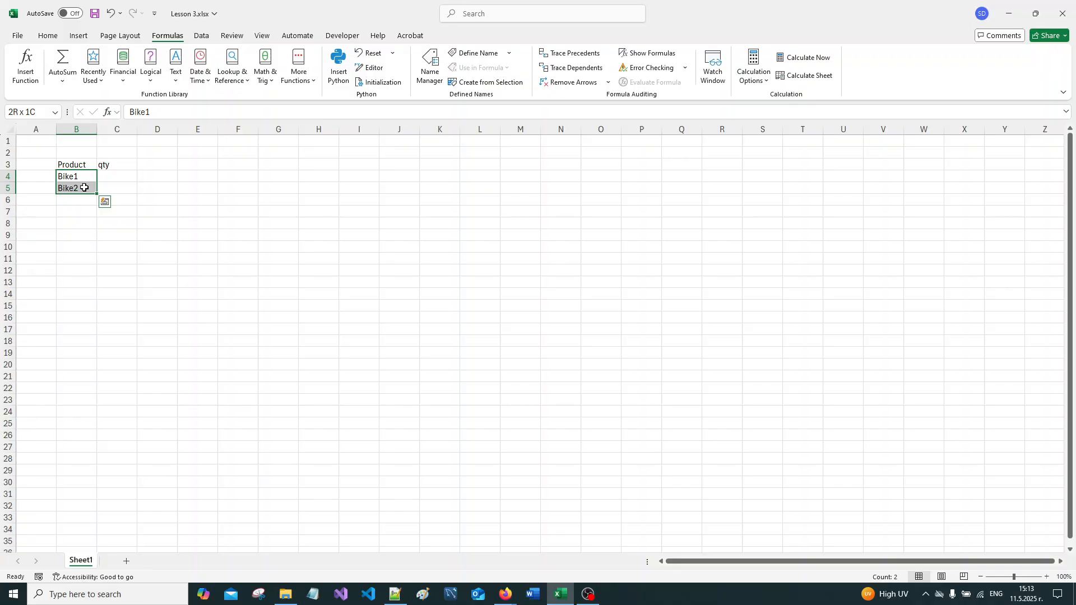
left_click_drag(97, 194, 98, 203)
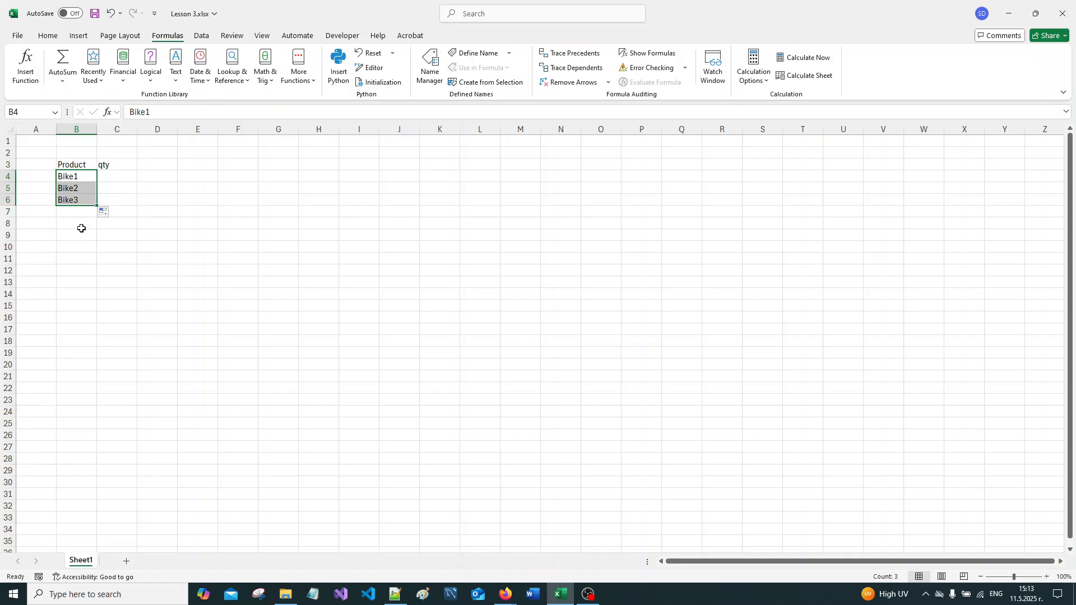
left_click(81, 202)
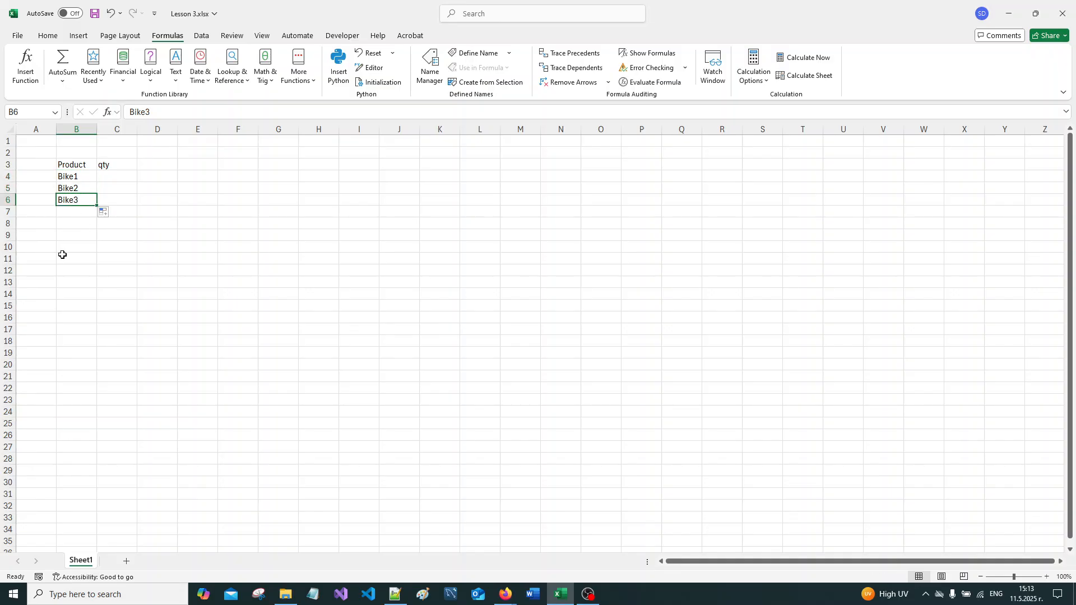
left_click_drag(81, 177, 82, 201)
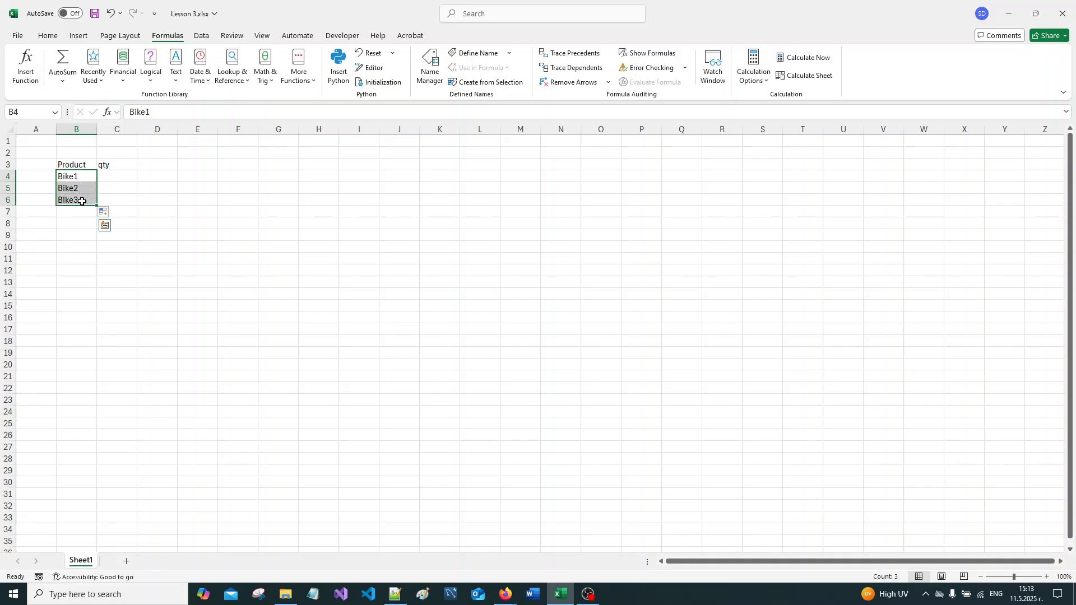
left_click(73, 212)
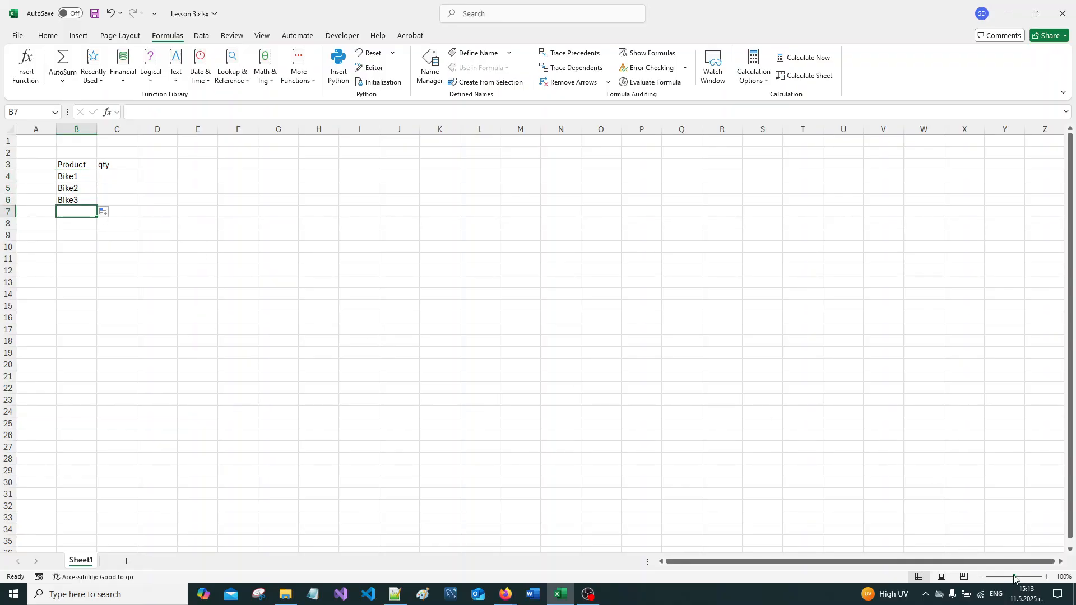
left_click_drag(1013, 578, 1013, 577)
Enter 40 as the quantity of Bike1 in cell C4
left_click(113, 176)
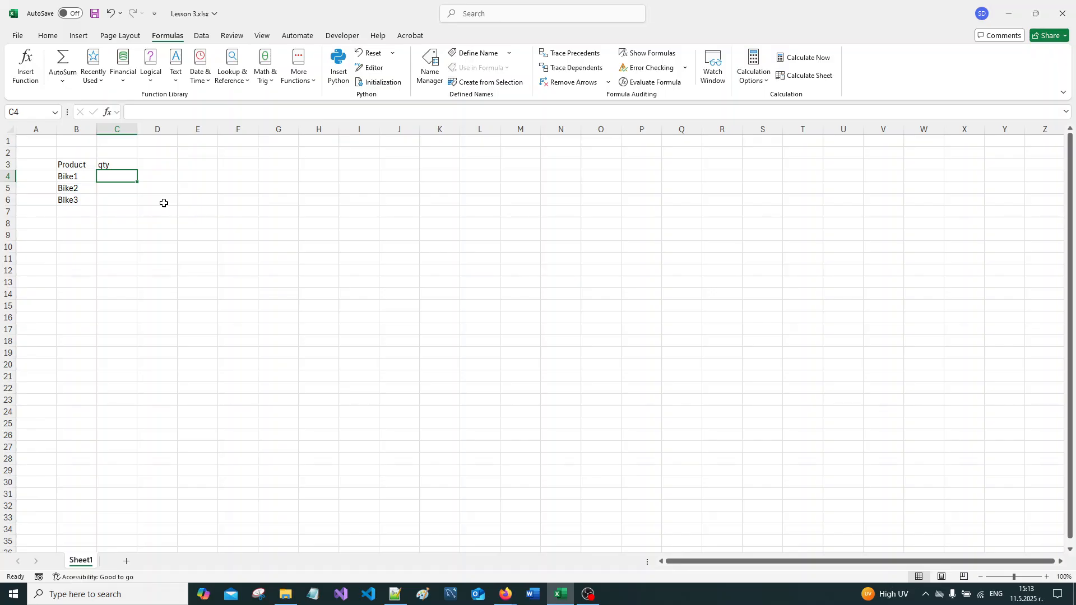
type("40")
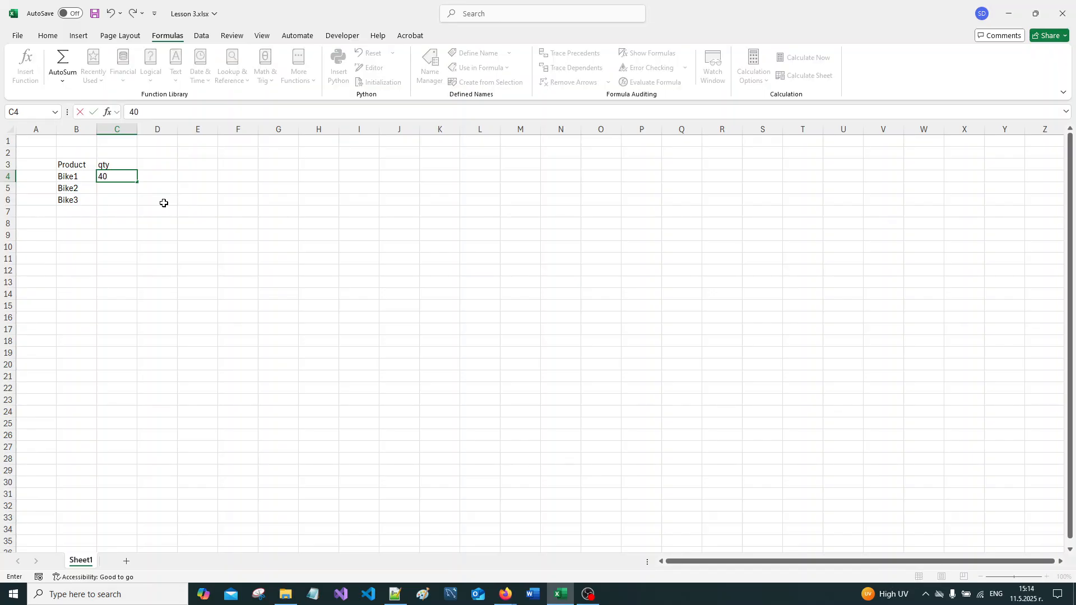
key("Return")
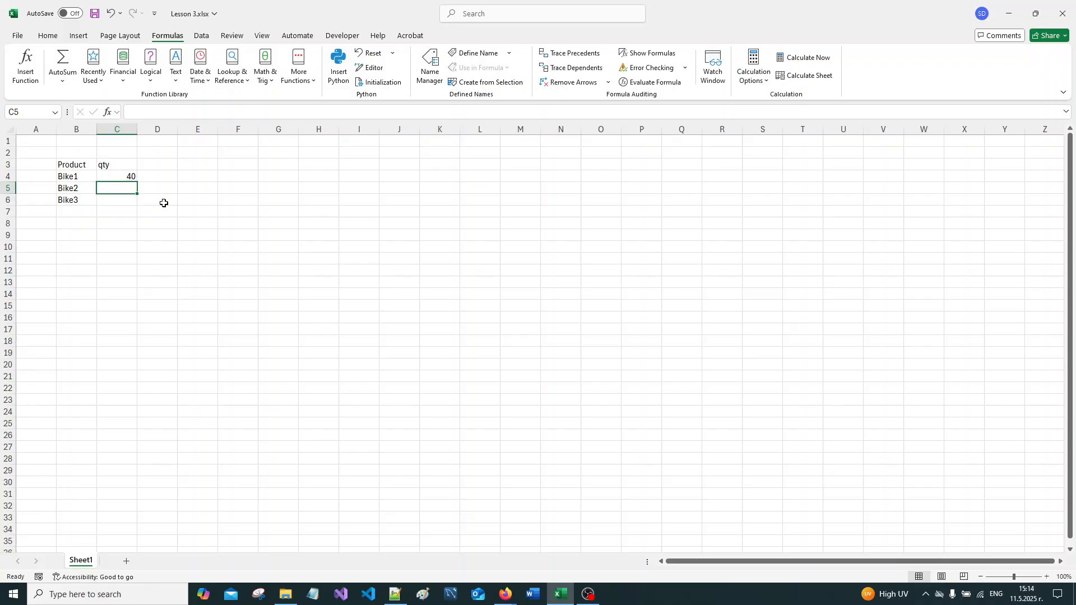
Enter the quantities 140 for Bike2 in cell C5 and 20 for Bike3 in cell C6
type("140")
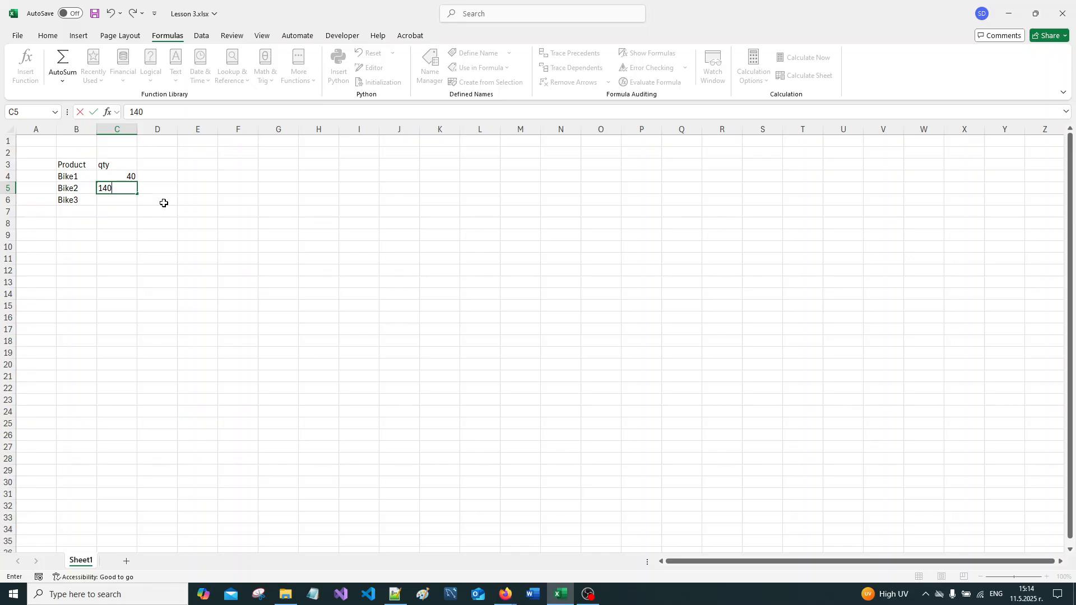
key("Return")
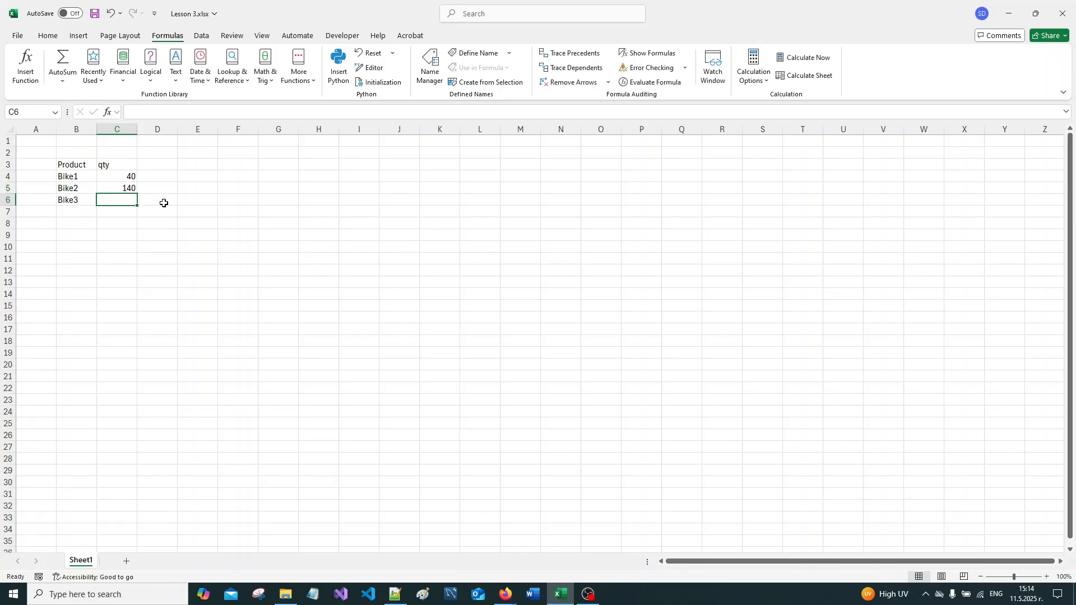
type("20")
key("Return")
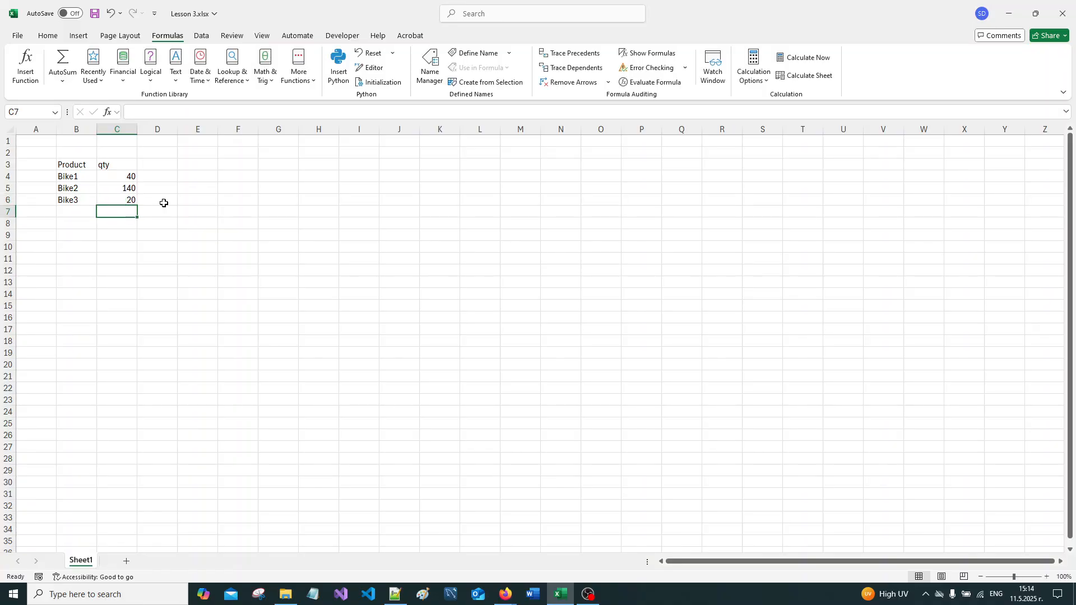
Autofit the widths of columns B and C to their contents
left_click(88, 168)
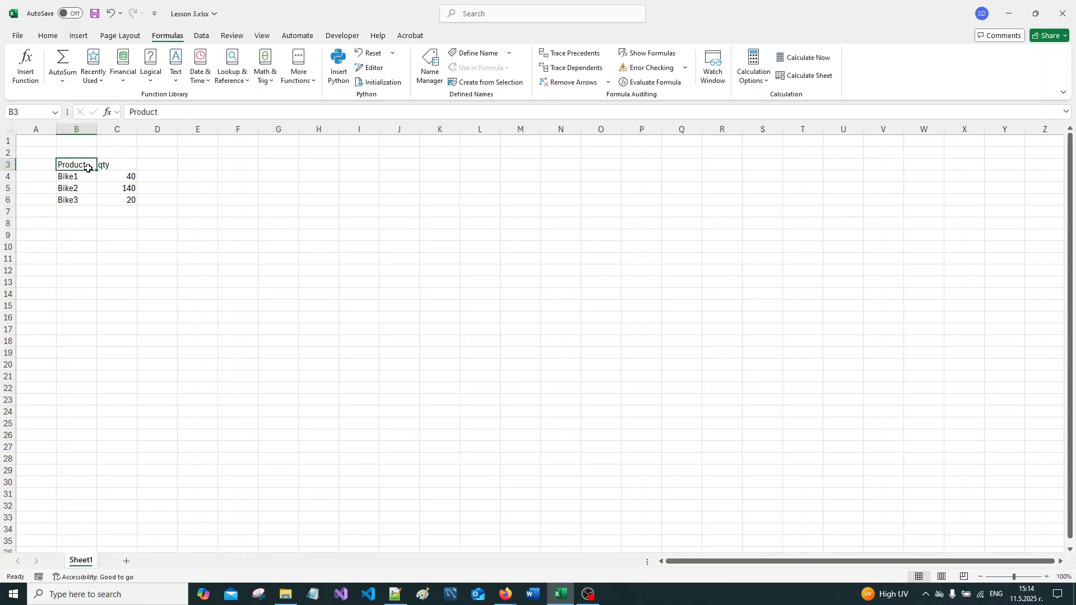
left_click_drag(88, 168, 121, 197)
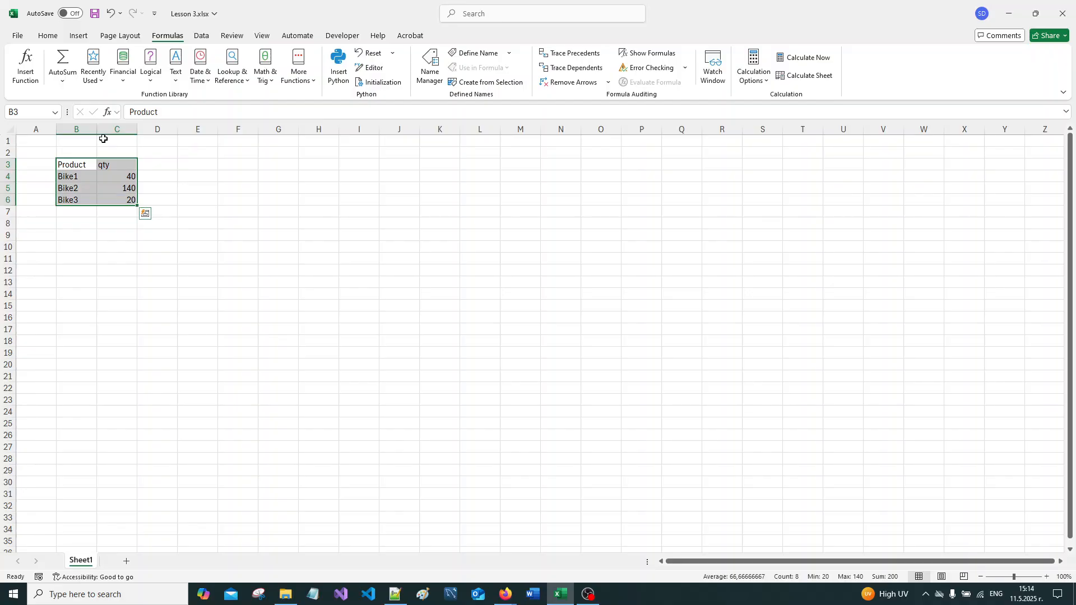
left_click_drag(76, 129, 133, 129)
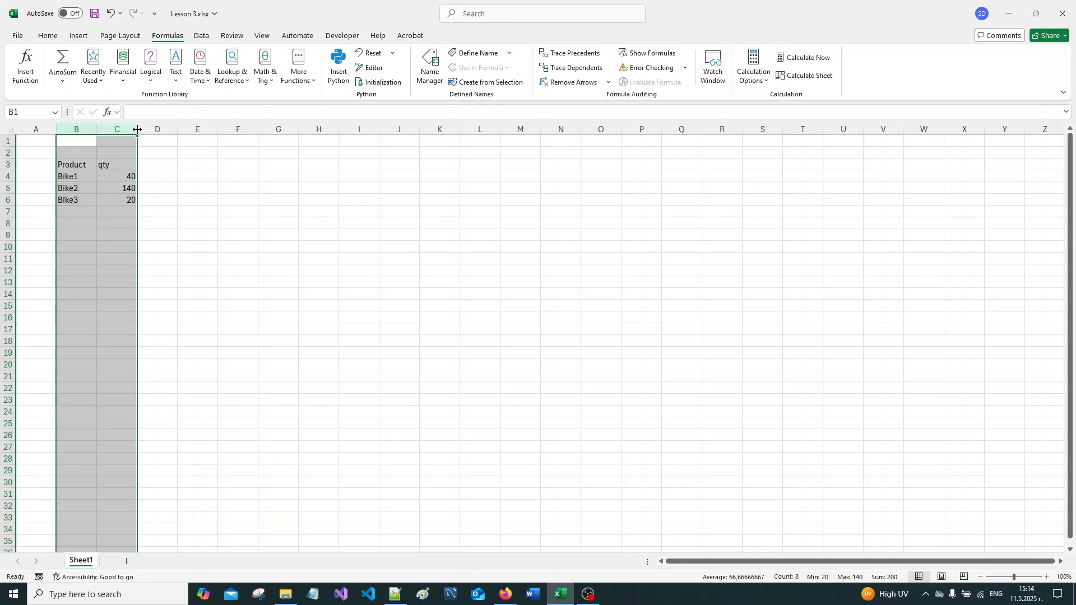
double_click(136, 130)
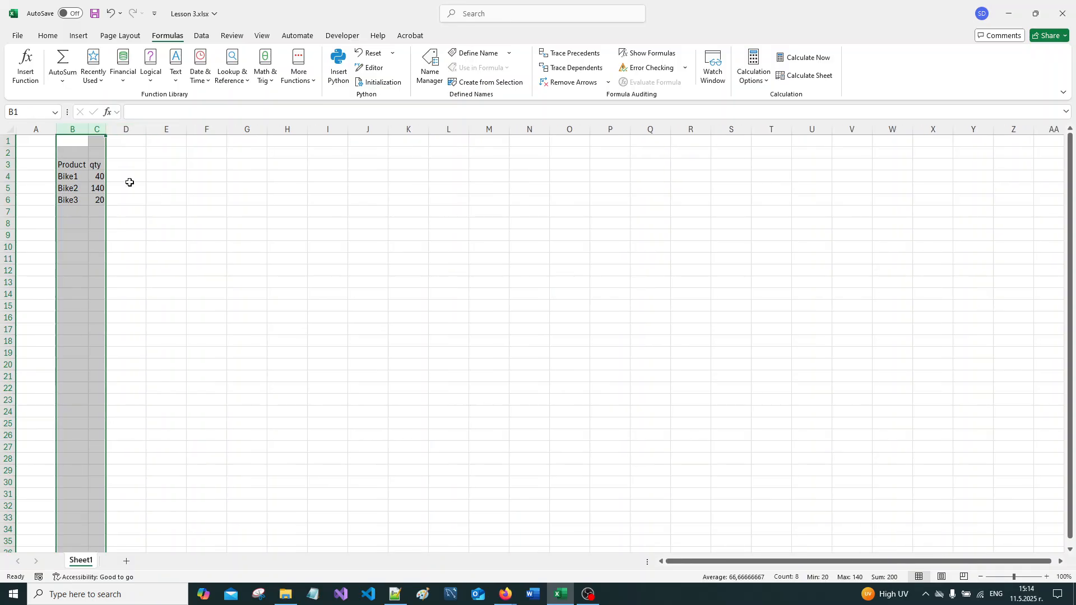
Review the table in B3:C6, checking the headers, the bike names and each bike's quantity
left_click_drag(68, 164, 101, 200)
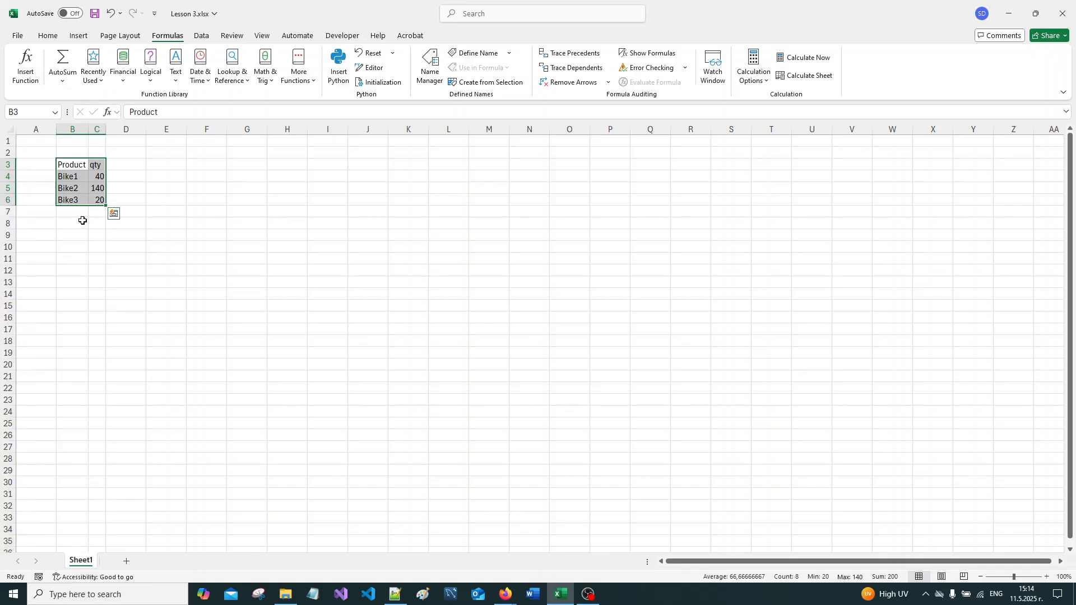
left_click(147, 172)
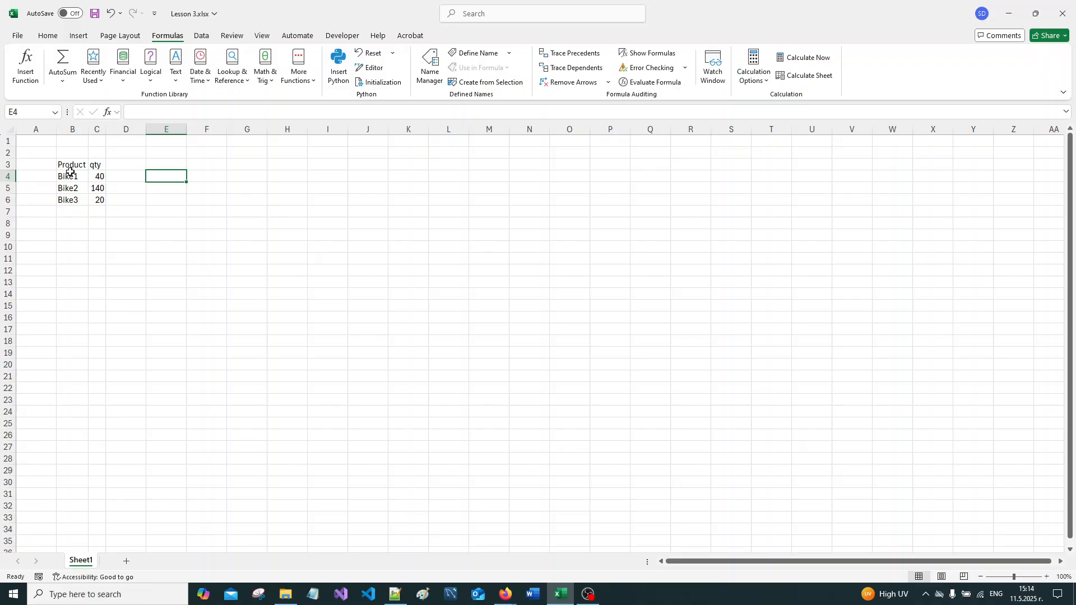
left_click(69, 165)
left_click(98, 167)
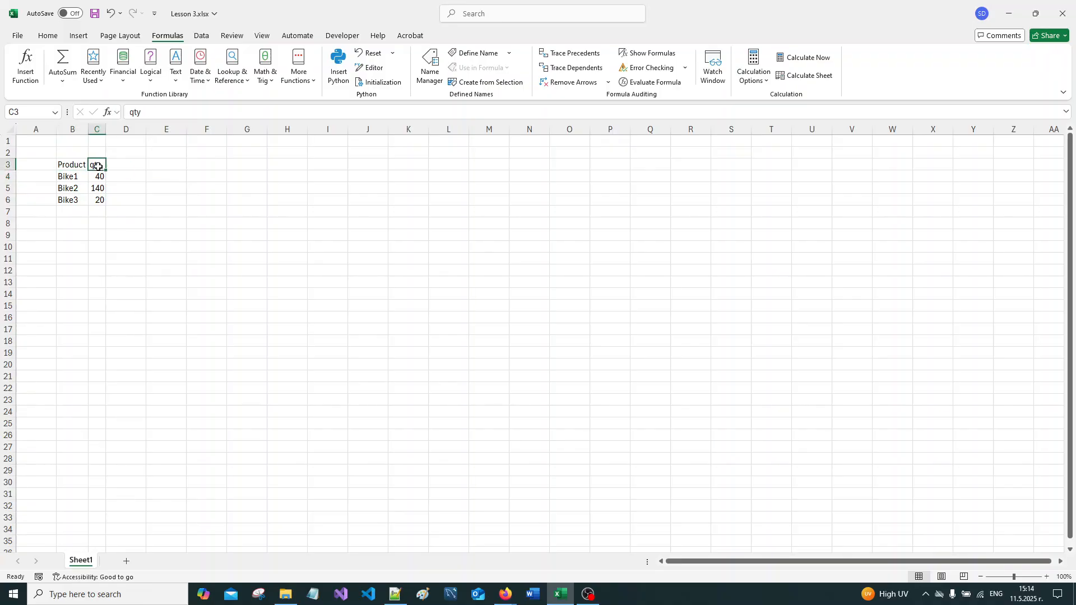
left_click(72, 178)
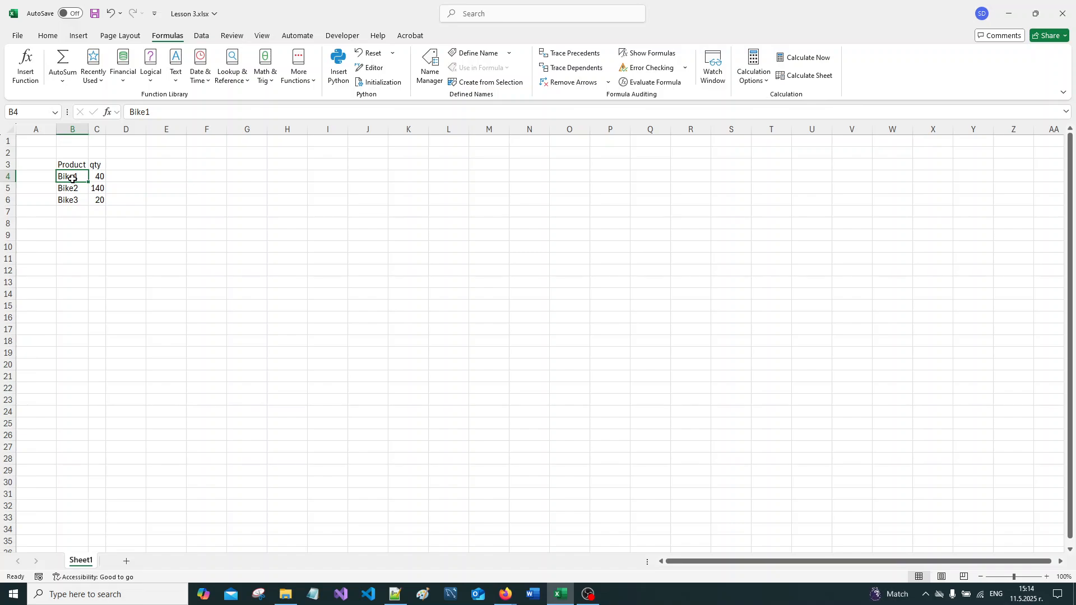
left_click_drag(72, 179, 77, 197)
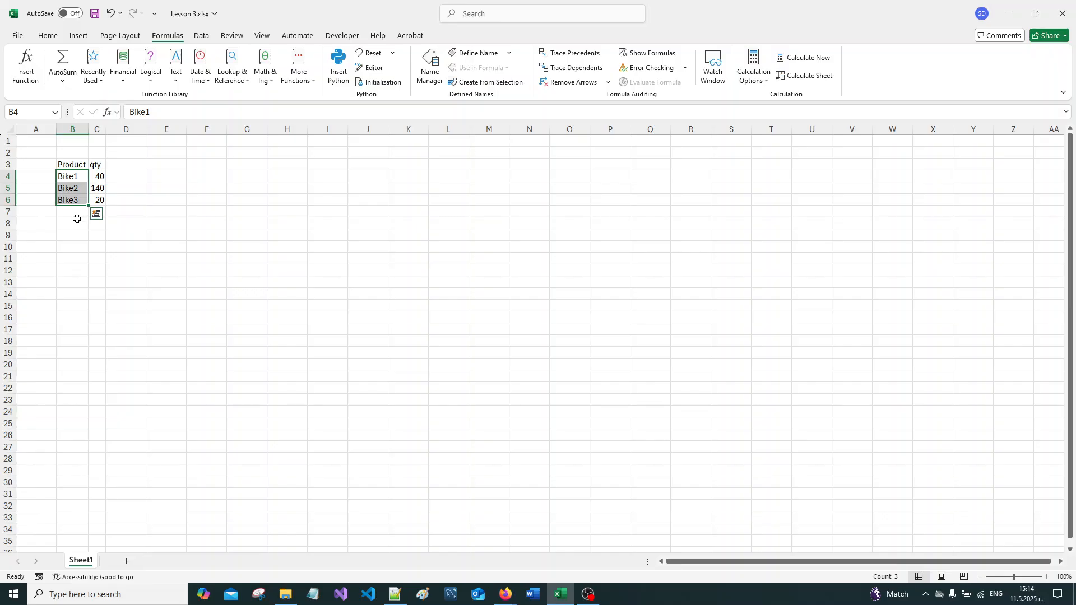
left_click(98, 174)
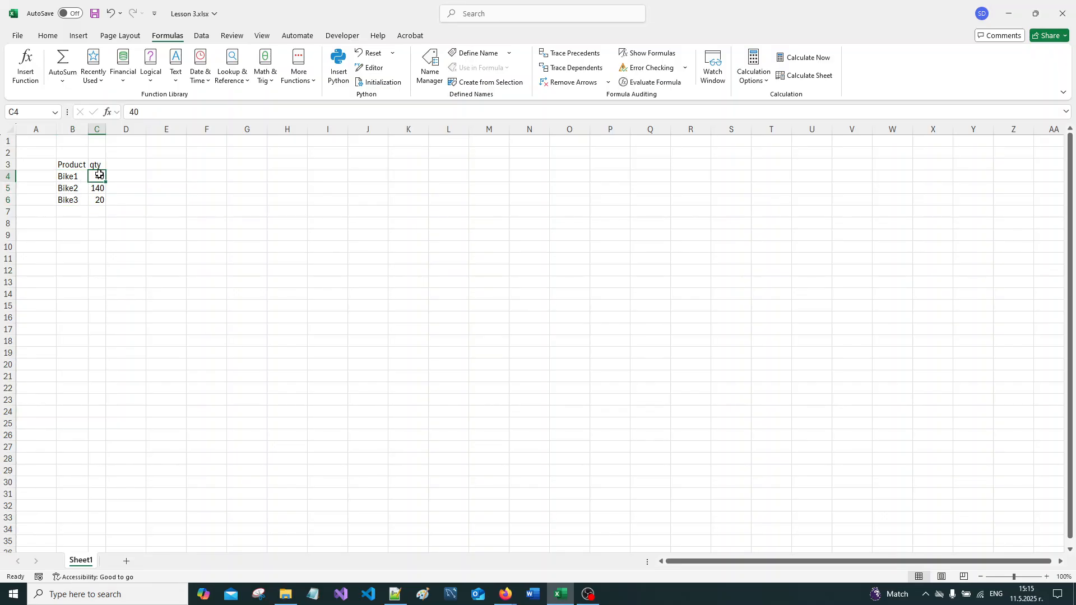
left_click(96, 189)
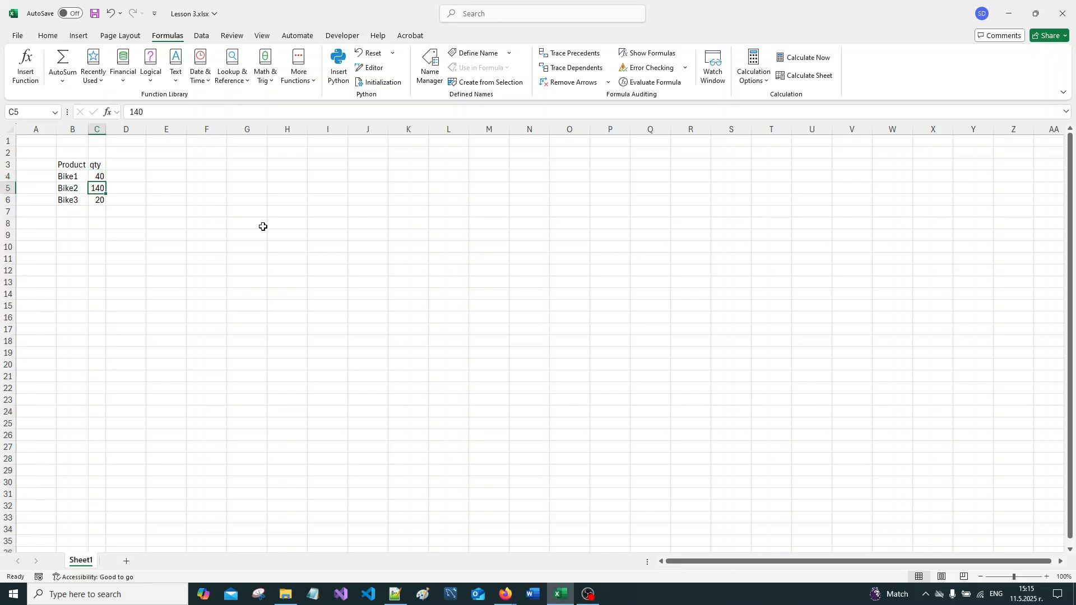
left_click(99, 200)
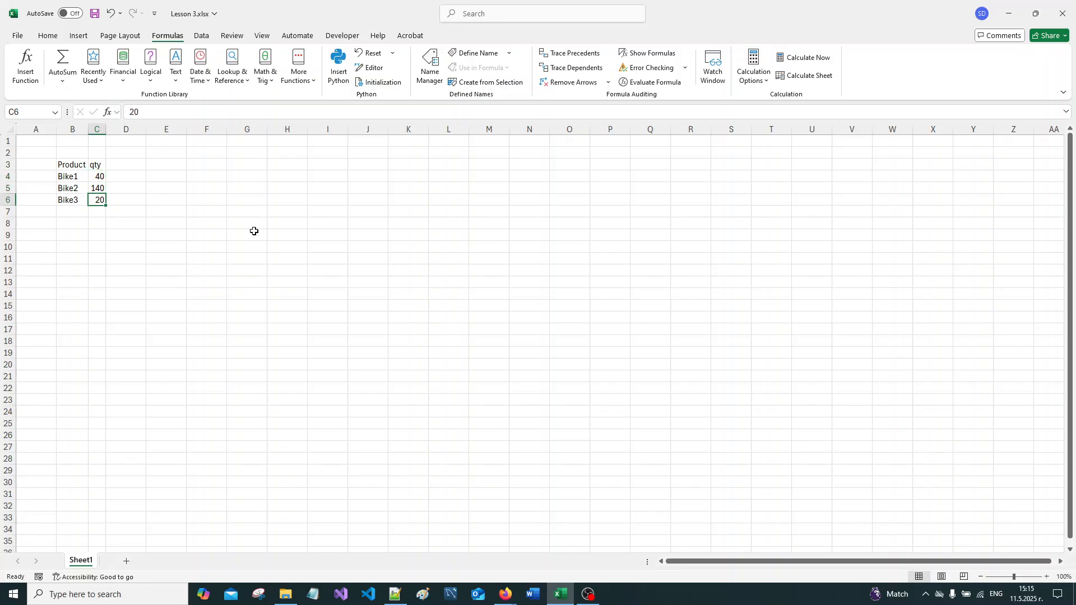
left_click(75, 200)
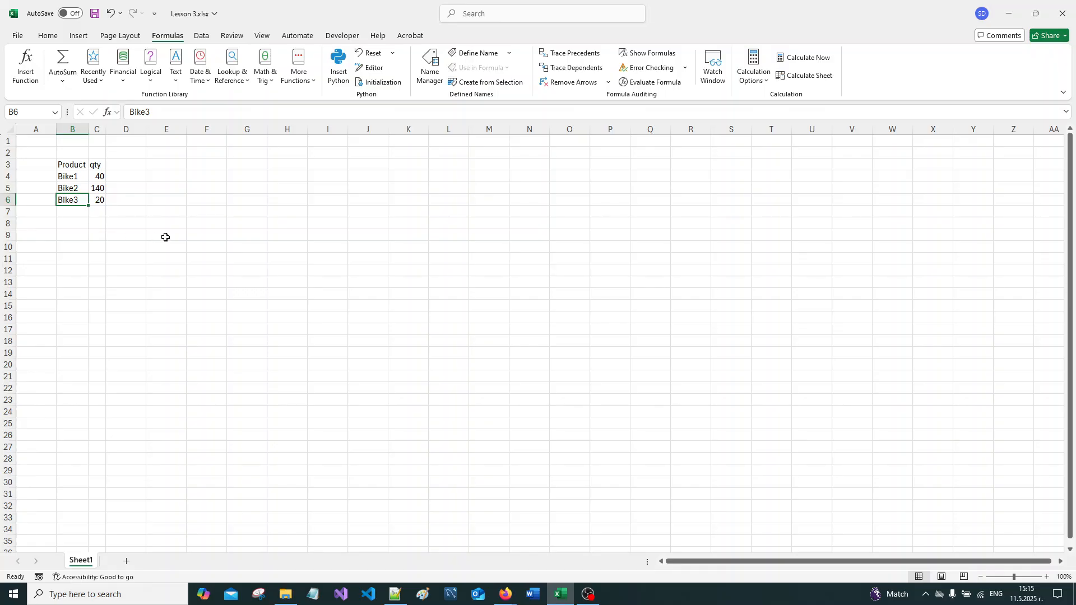
scroll(165, 237, "up", 1)
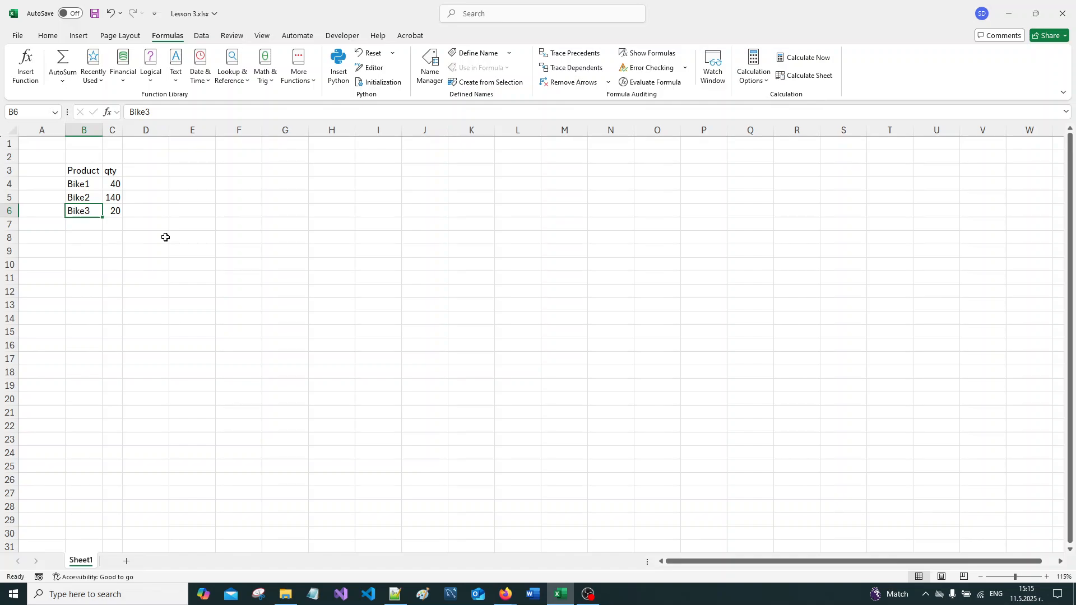
left_click(116, 227)
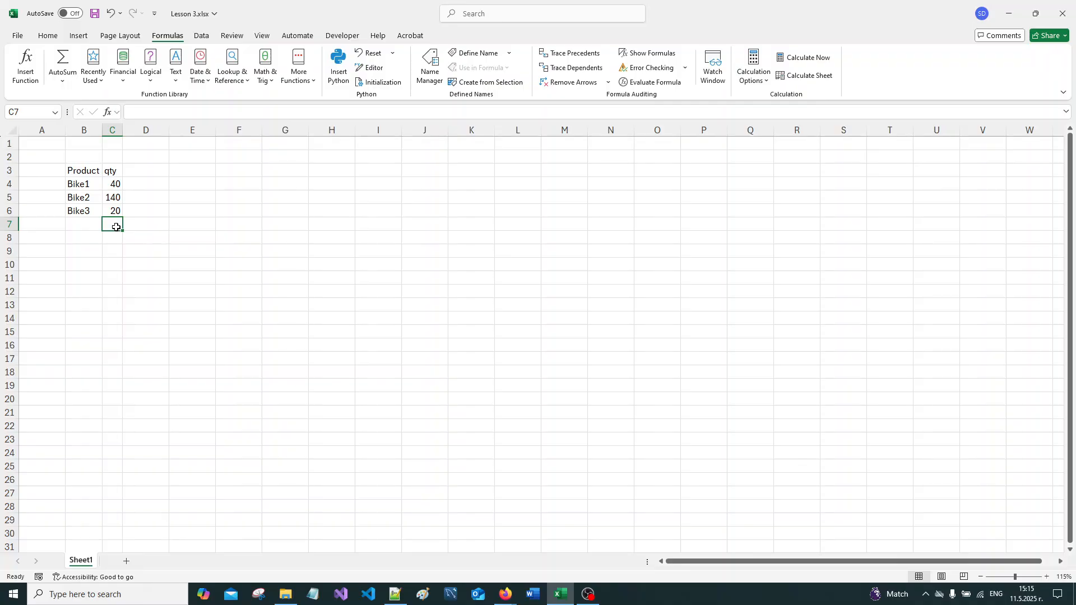
type("=")
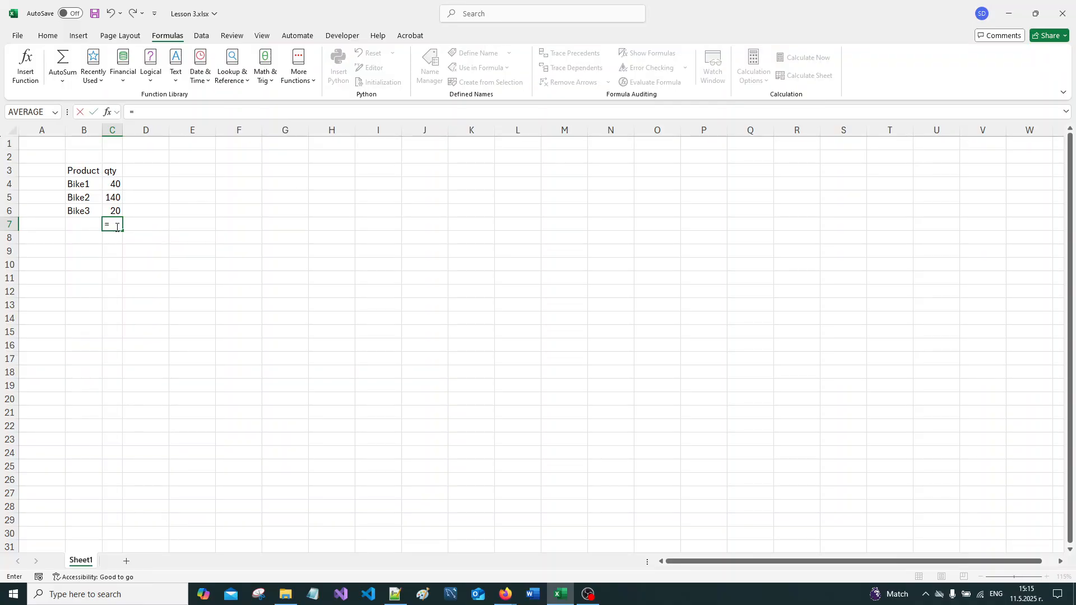
left_click(111, 184)
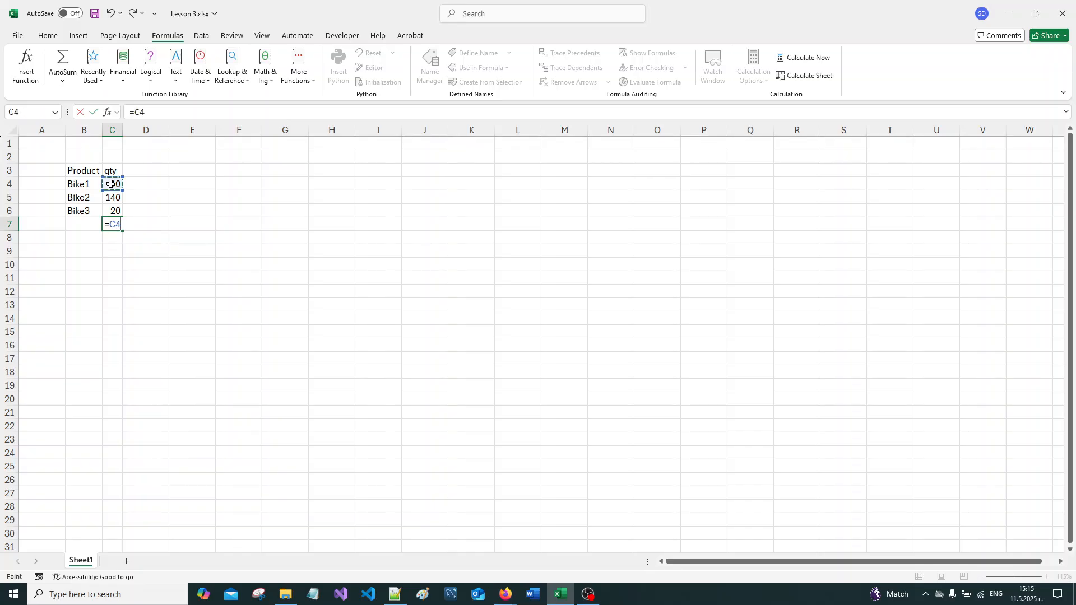
left_click(115, 197)
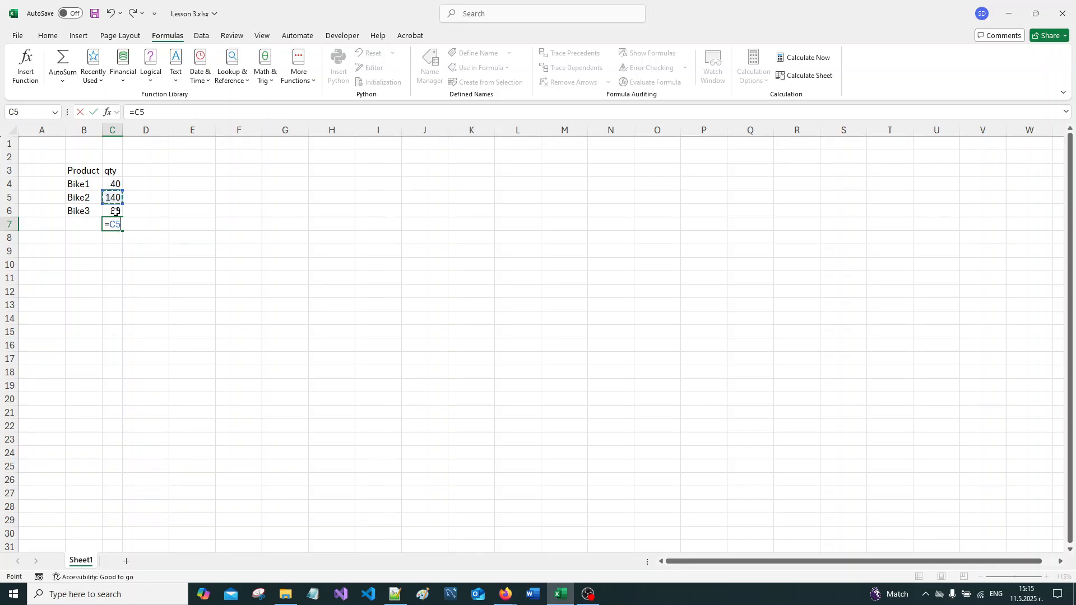
left_click(115, 184)
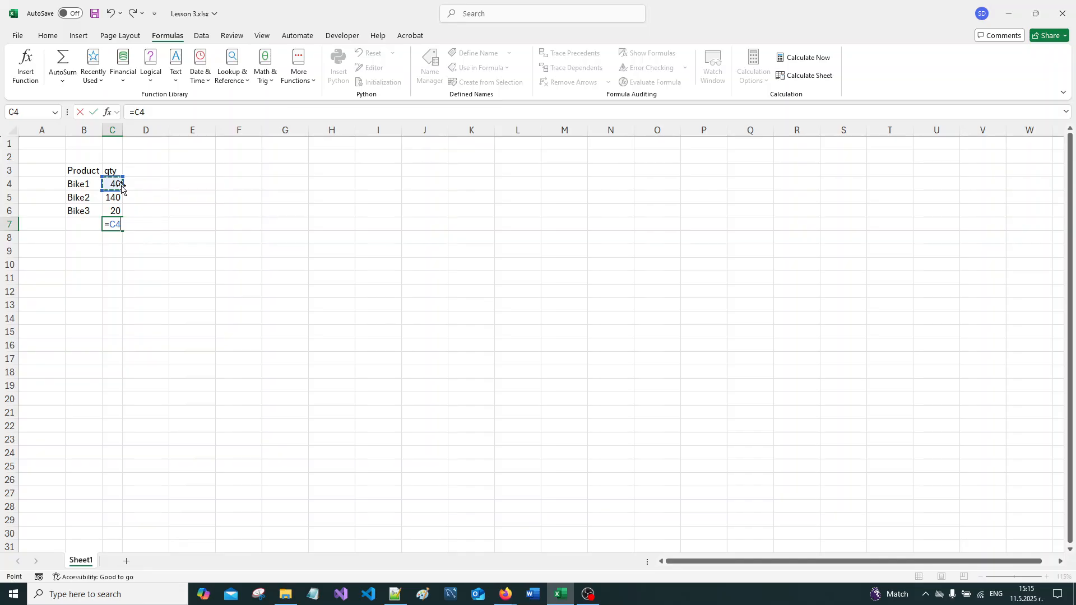
type("+")
left_click(112, 197)
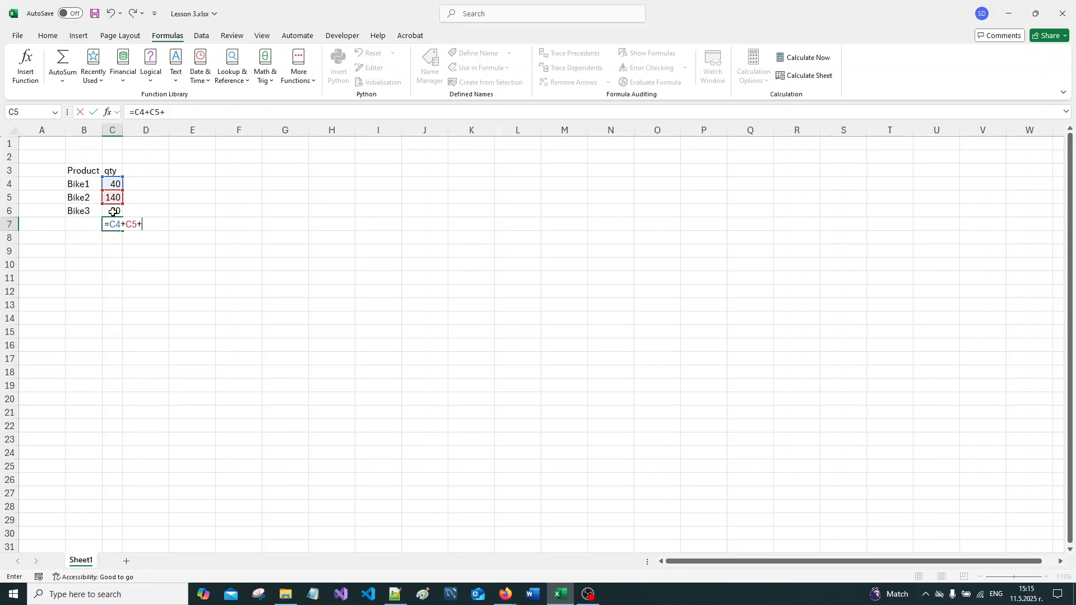
left_click(113, 212)
key("BackSpace")
key("BackSpace")
key("BackSpace")
key("BackSpace")
key("BackSpace")
key("BackSpace")
key("BackSpace")
key("BackSpace")
key("BackSpace")
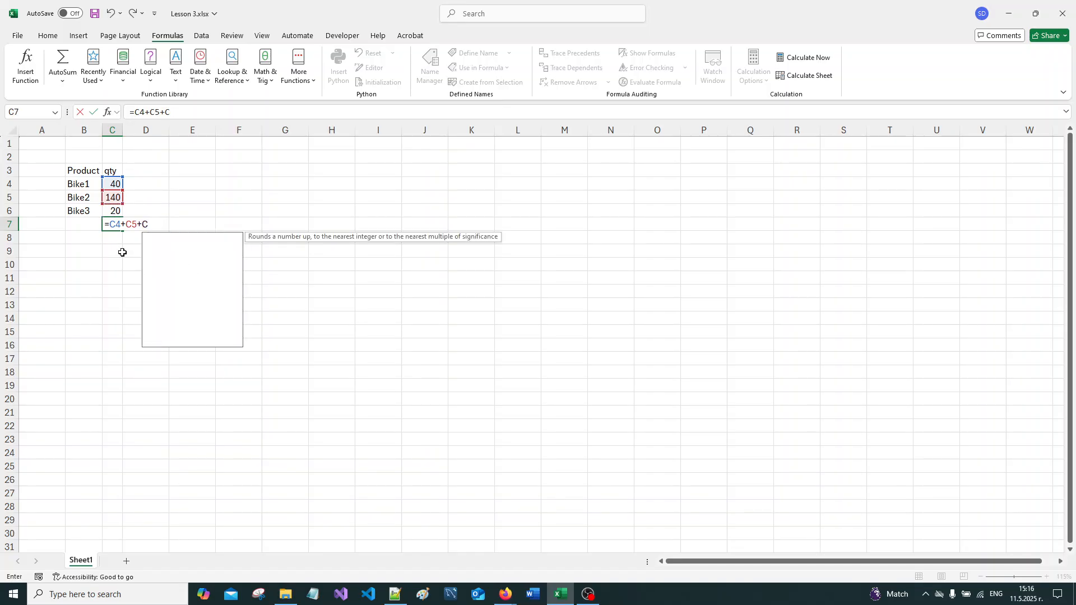
key("Escape")
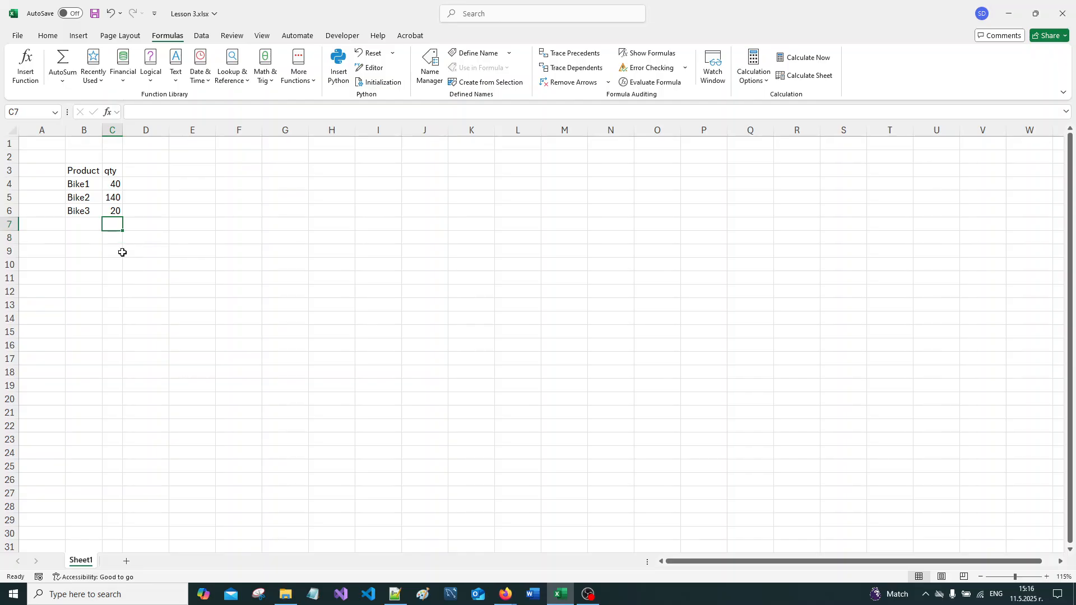
Total the three bike quantities in cell C7 with the formula =SUM(C4:C6)
type("=")
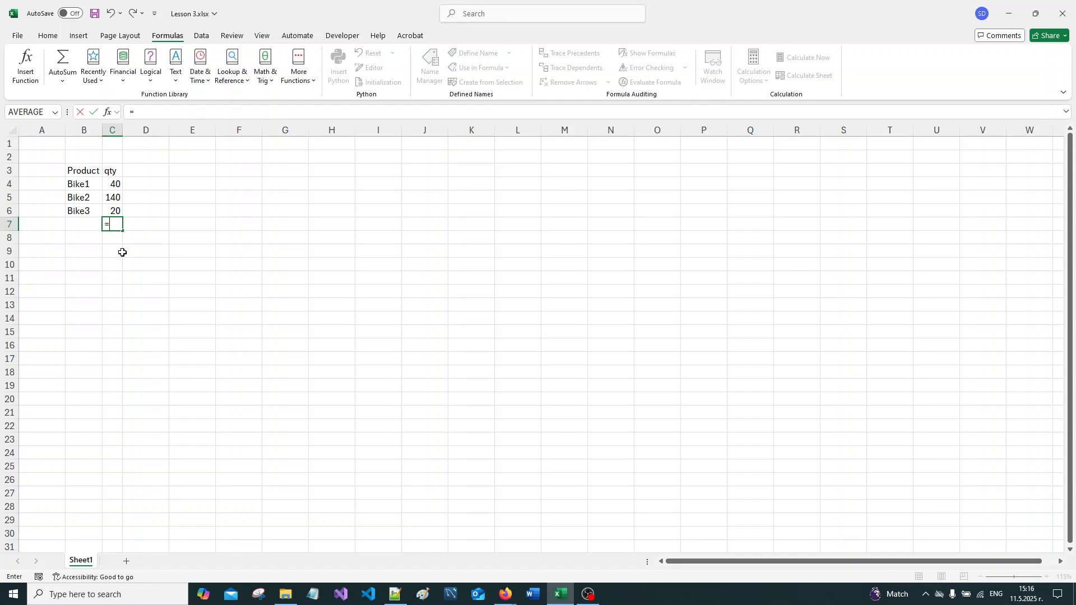
type("SUM")
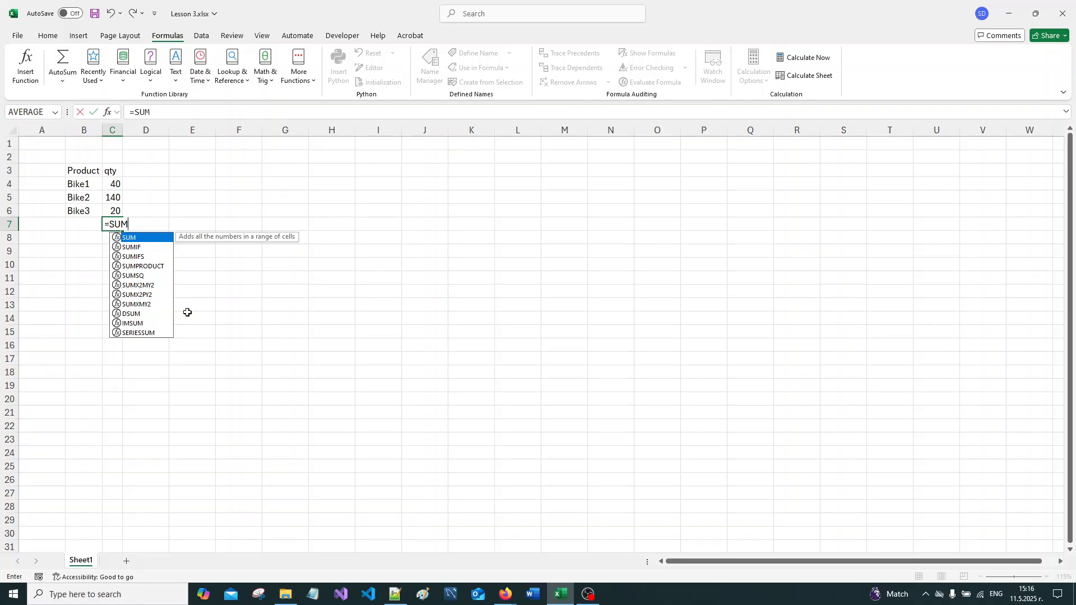
type("(")
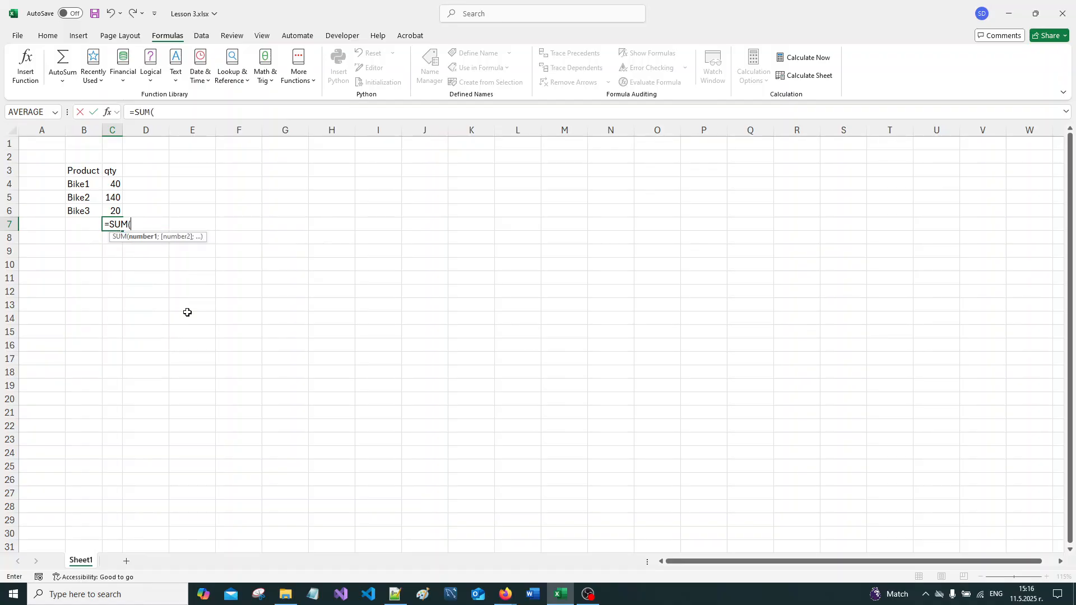
left_click_drag(106, 185, 113, 209)
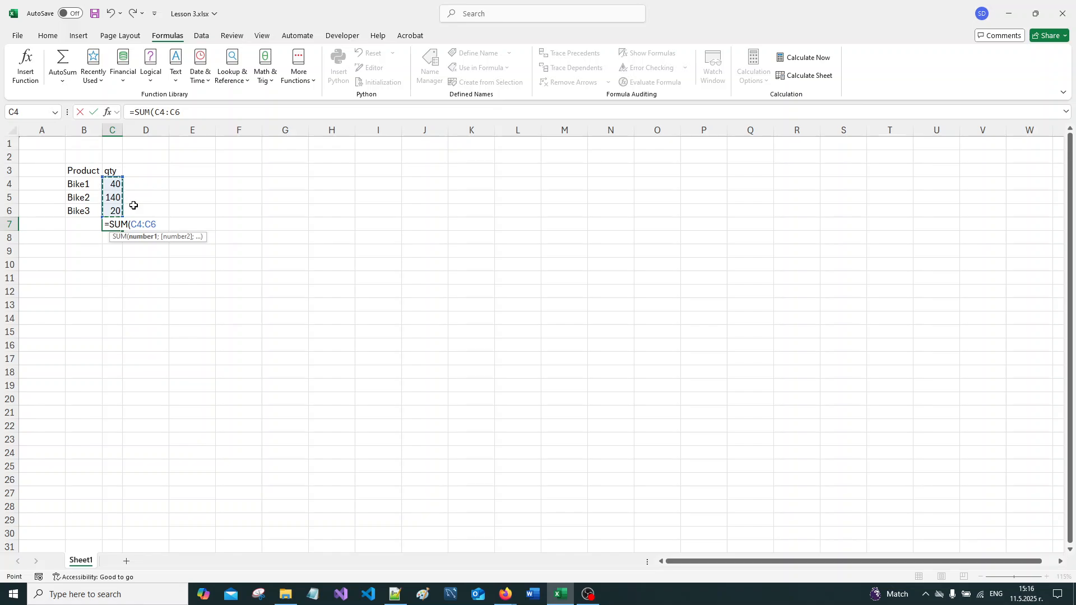
type(")")
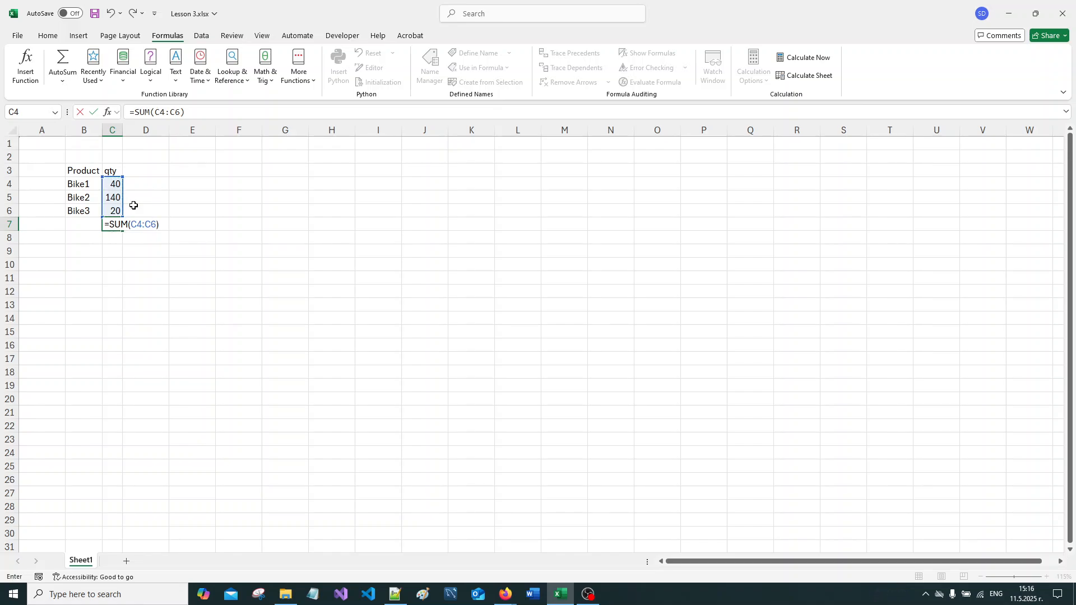
key("Return")
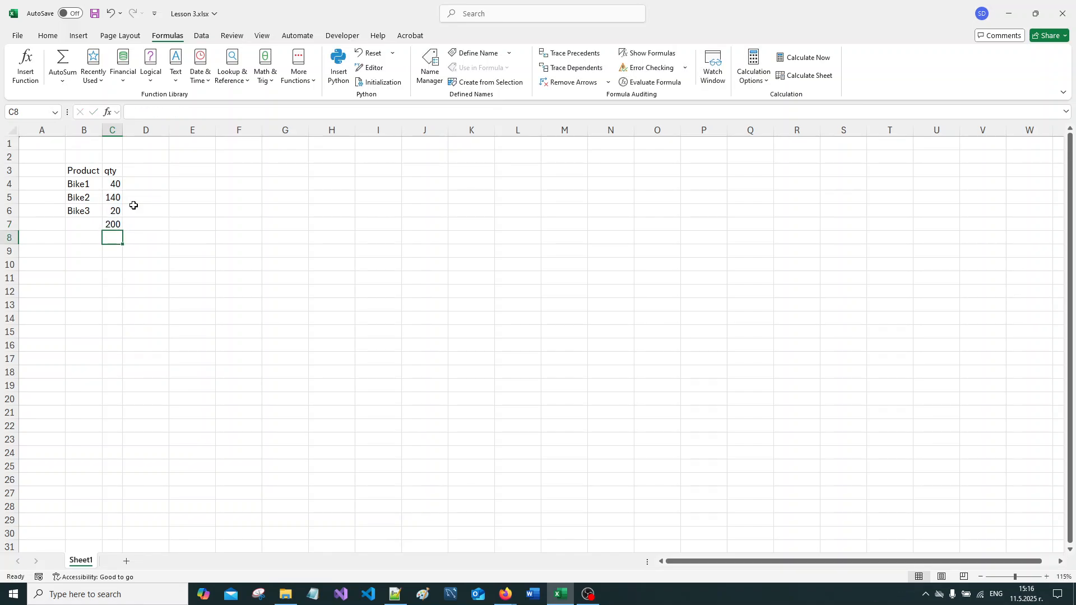
left_click(111, 226)
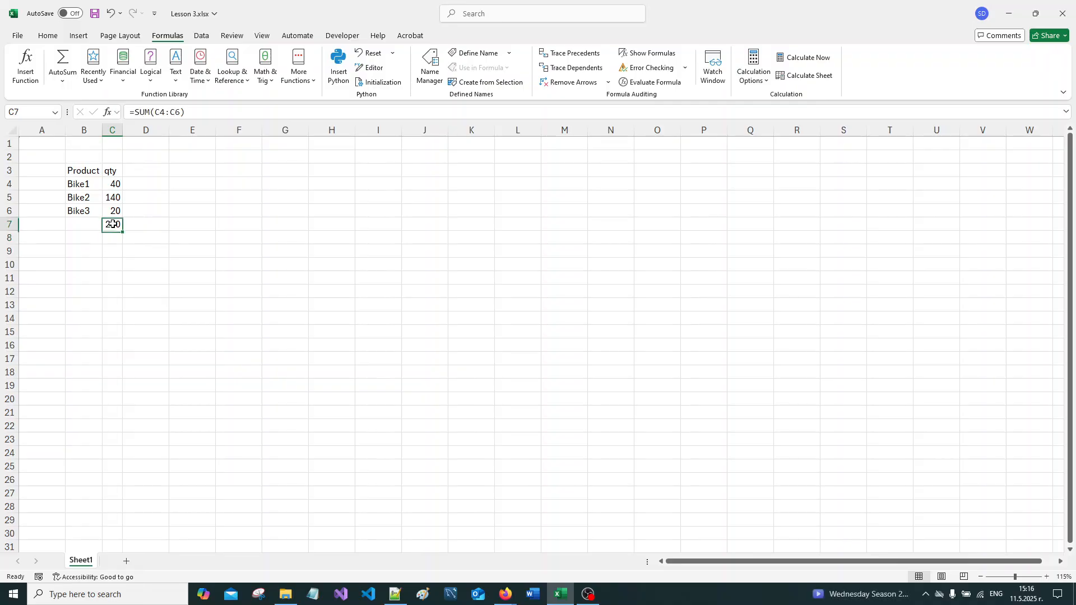
Label the sum row by entering Total: in cell B7
left_click(90, 224)
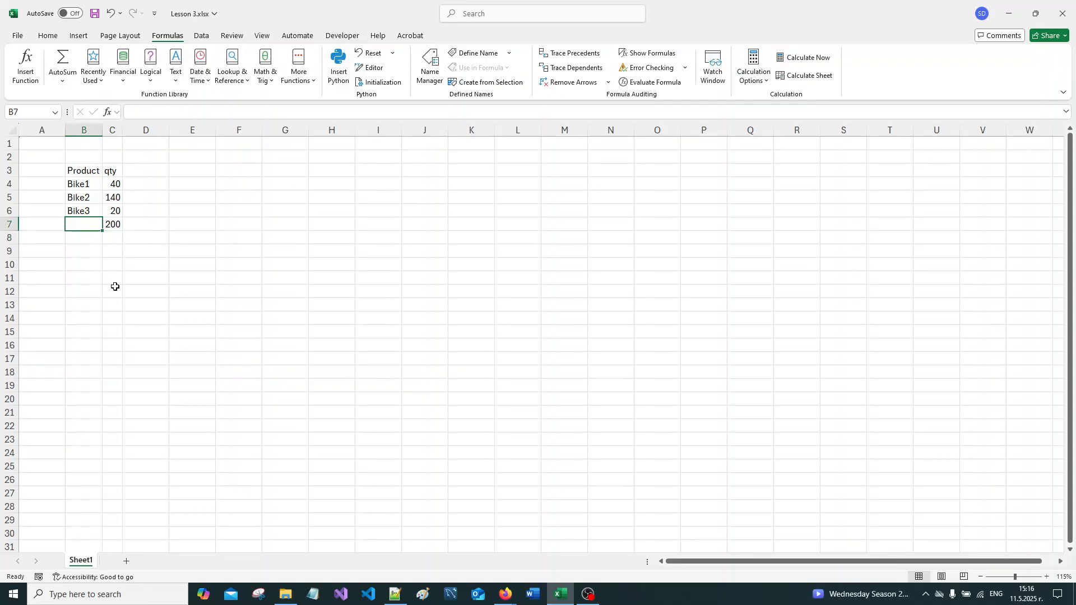
type("Tol")
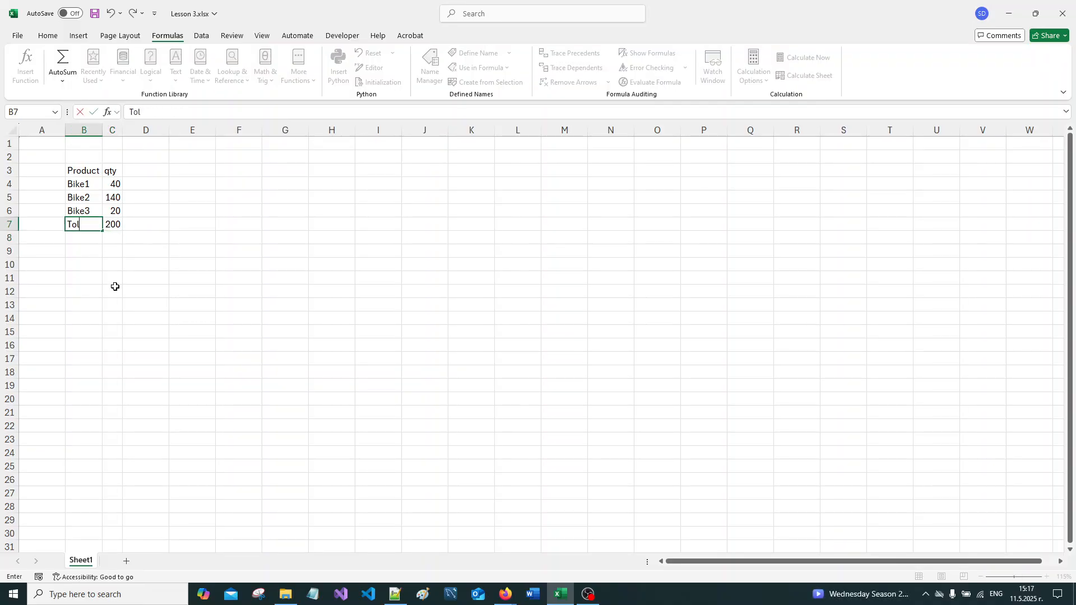
key("BackSpace")
type("tal:")
key("ctrl+Return")
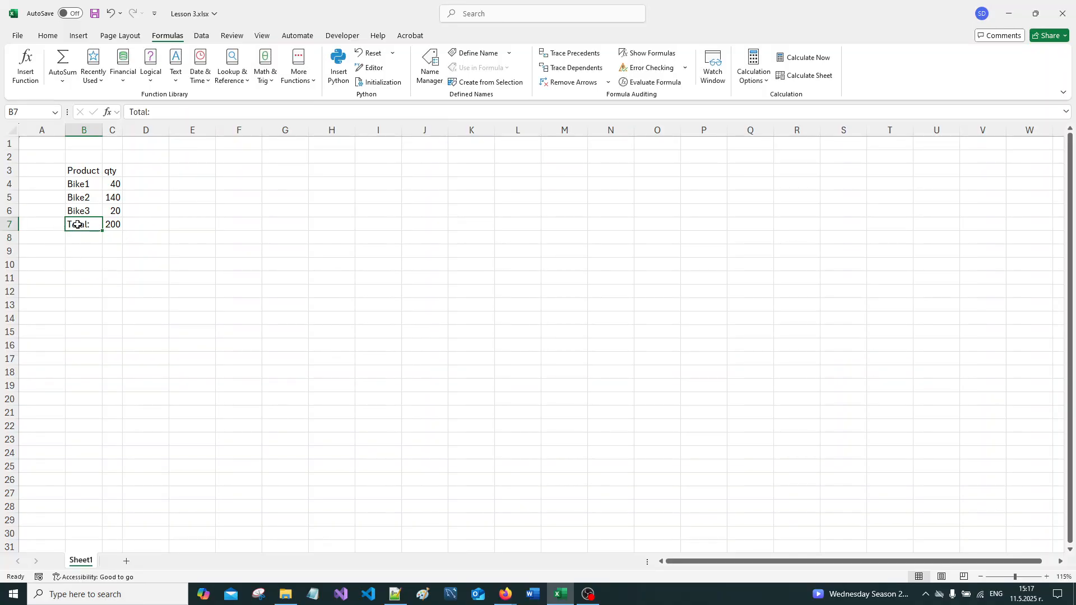
Clear the existing formula from cell C7 and open Insert Function for that cell
left_click(112, 225)
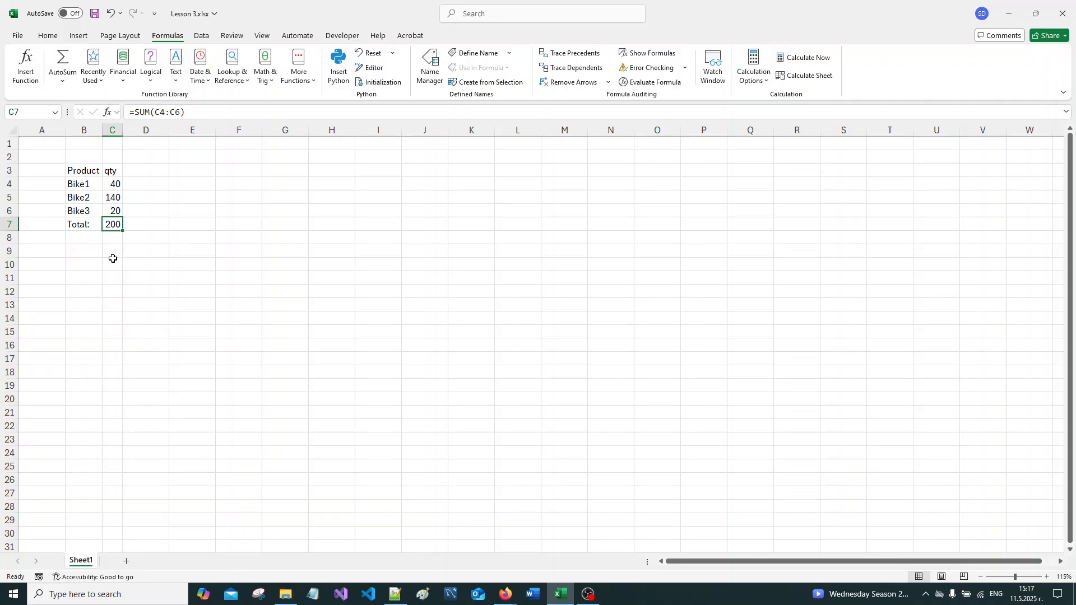
key("Delete")
left_click(109, 36)
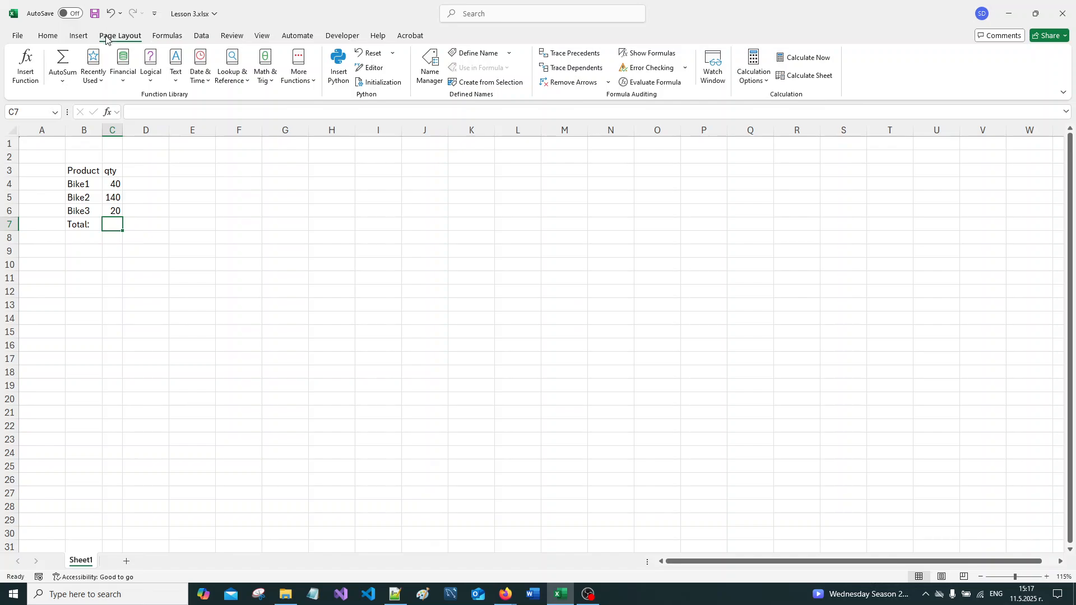
left_click(173, 39)
left_click(29, 79)
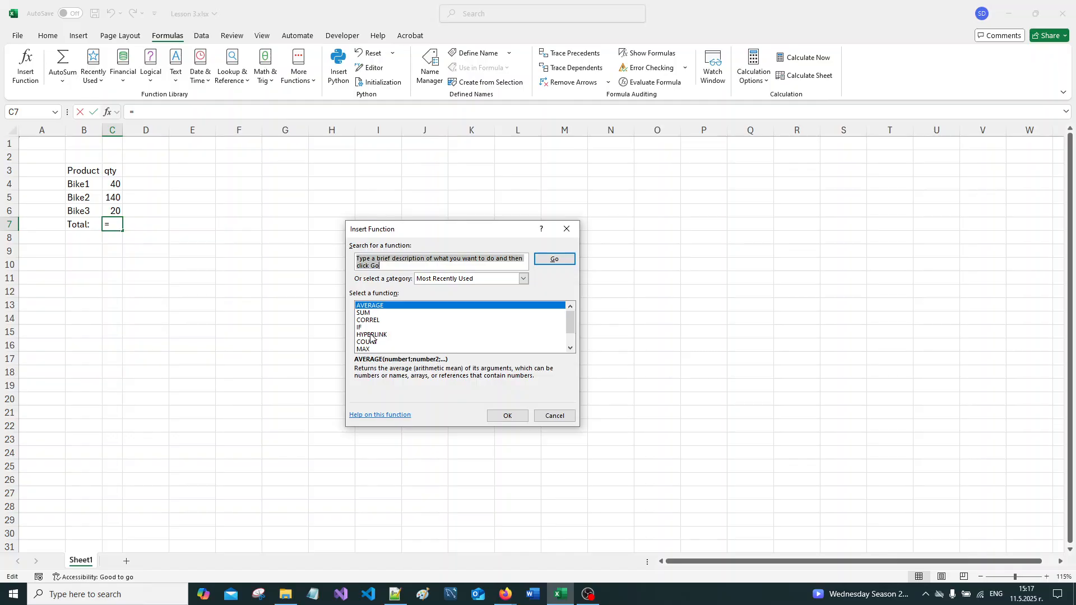
Browse the Math & Trig function category, and choose the SUM function by searching for sum
left_click(467, 279)
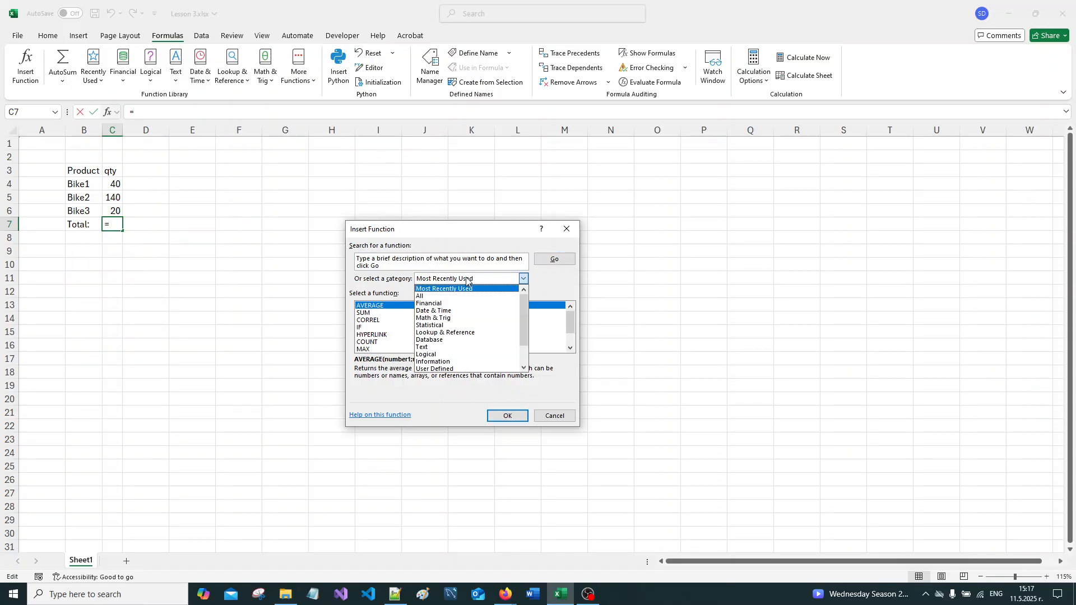
left_click(452, 319)
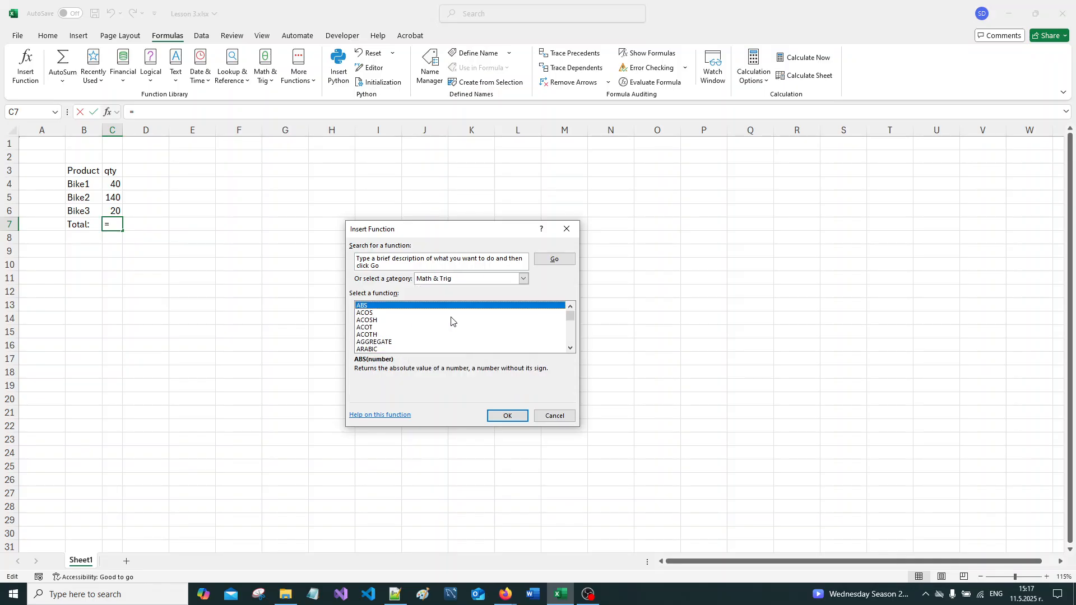
left_click(408, 265)
type("sum")
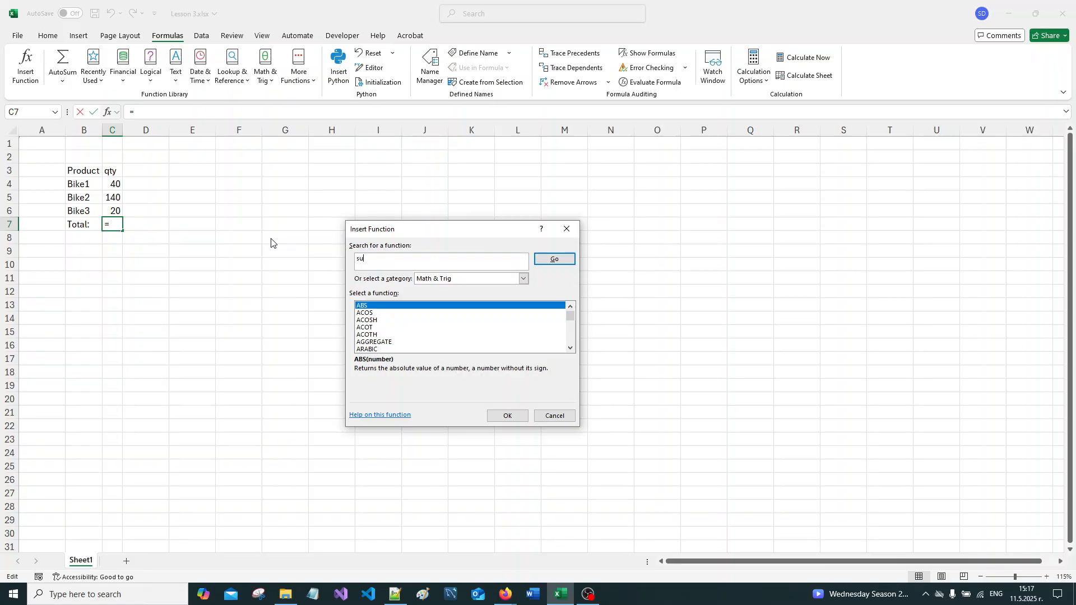
left_click(552, 261)
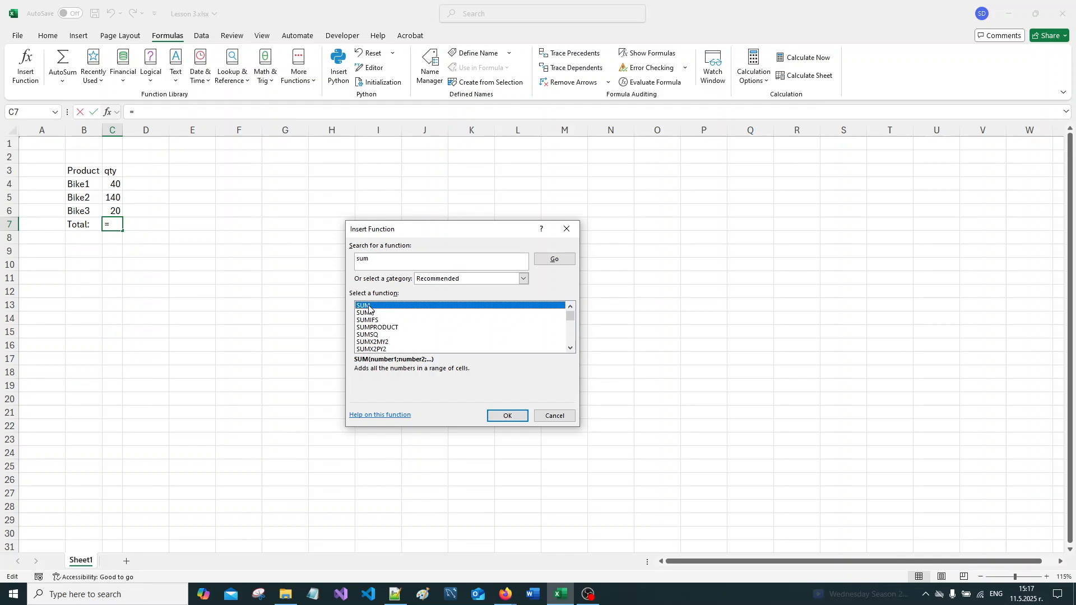
left_click(519, 418)
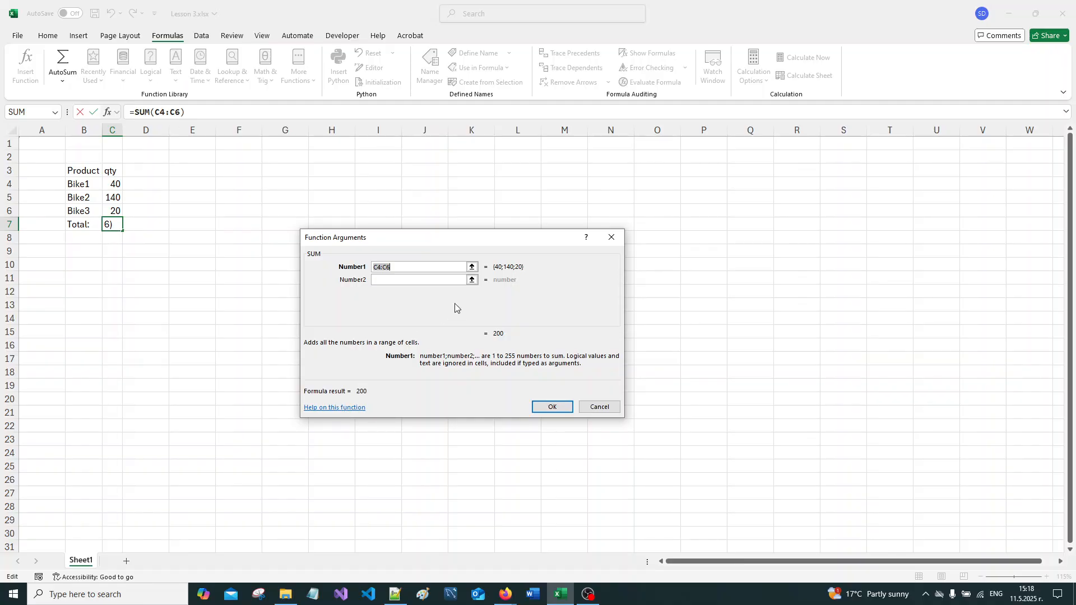
Enter the SUM of the selected range C4:C6 in cell C7 and save the workbook
left_click(472, 267)
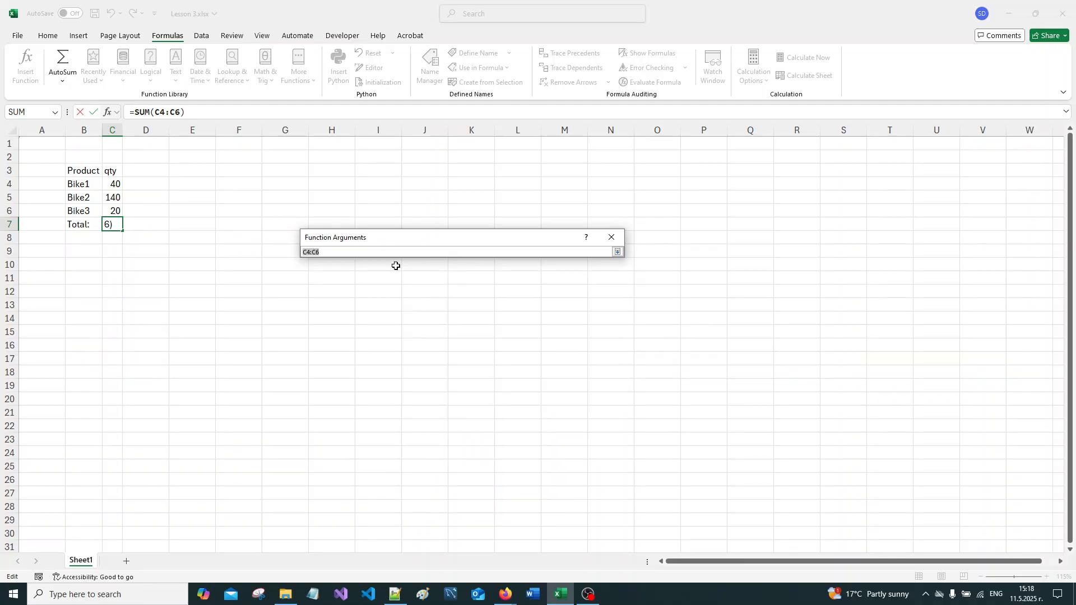
left_click_drag(112, 178, 115, 211)
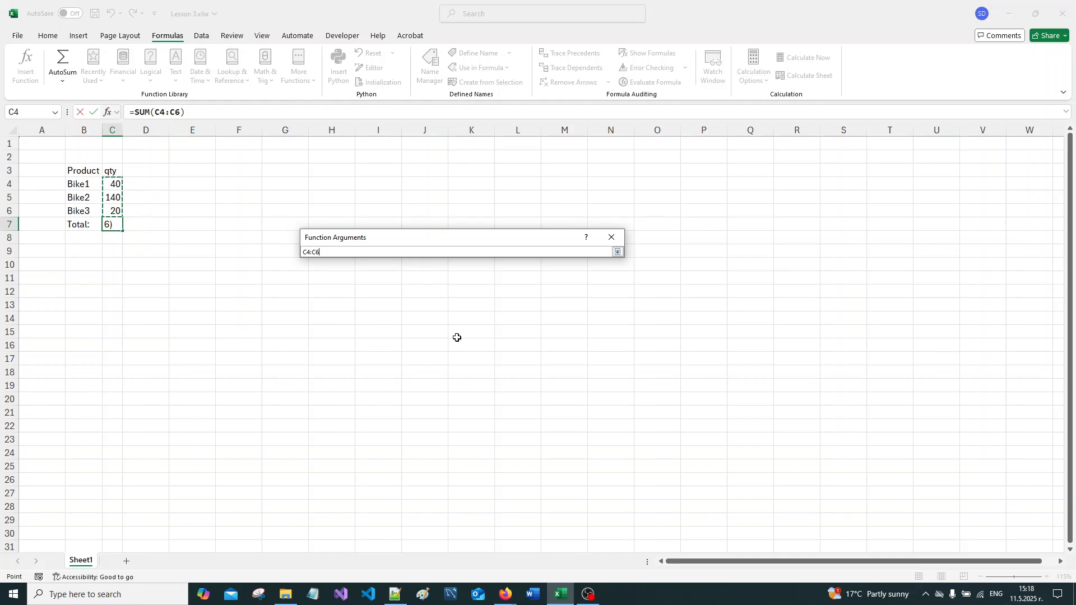
left_click(618, 252)
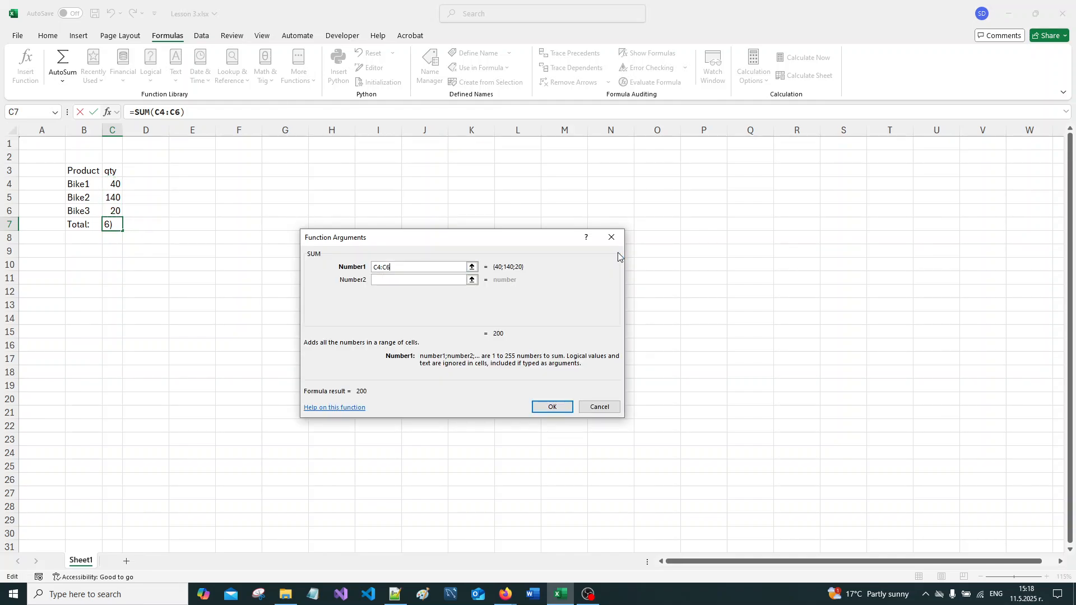
left_click(570, 409)
left_click(257, 362)
left_click(117, 226)
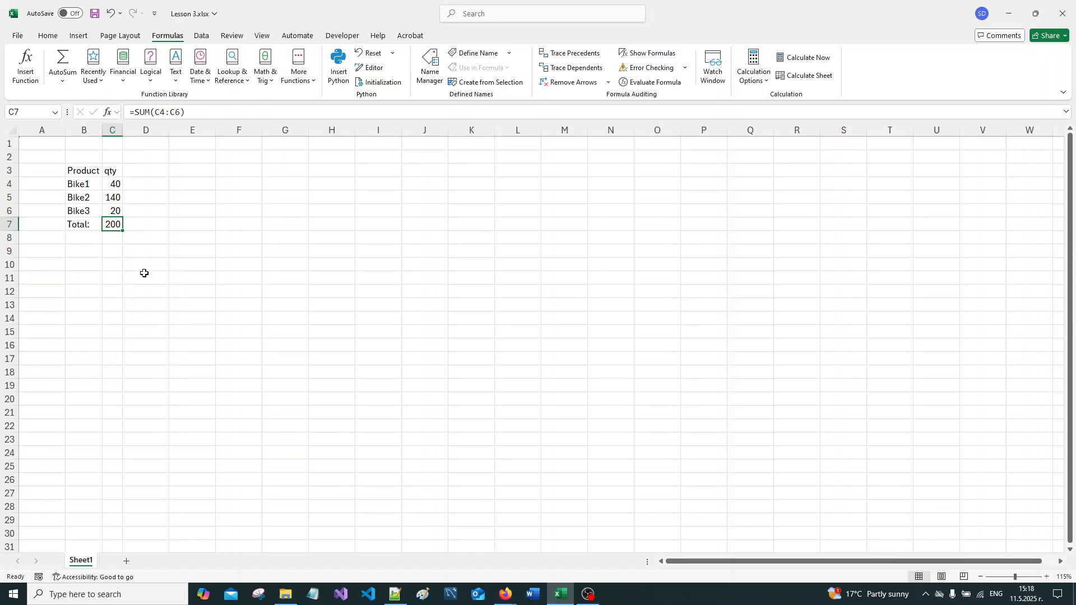
left_click(144, 273)
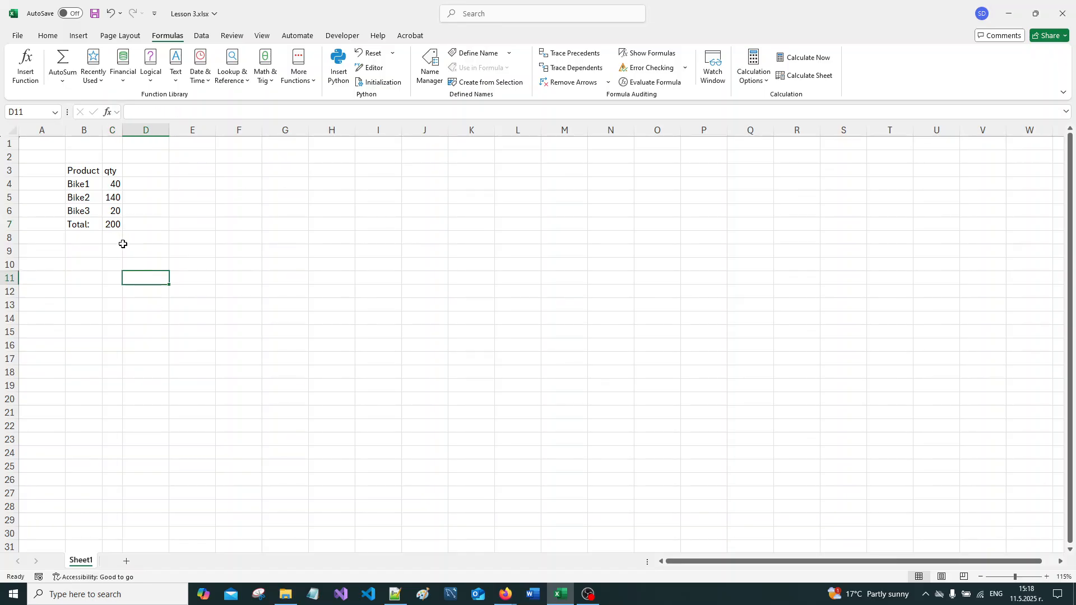
left_click(94, 17)
Review the table's Product and qty headers, the bike rows and the total row
left_click(81, 171)
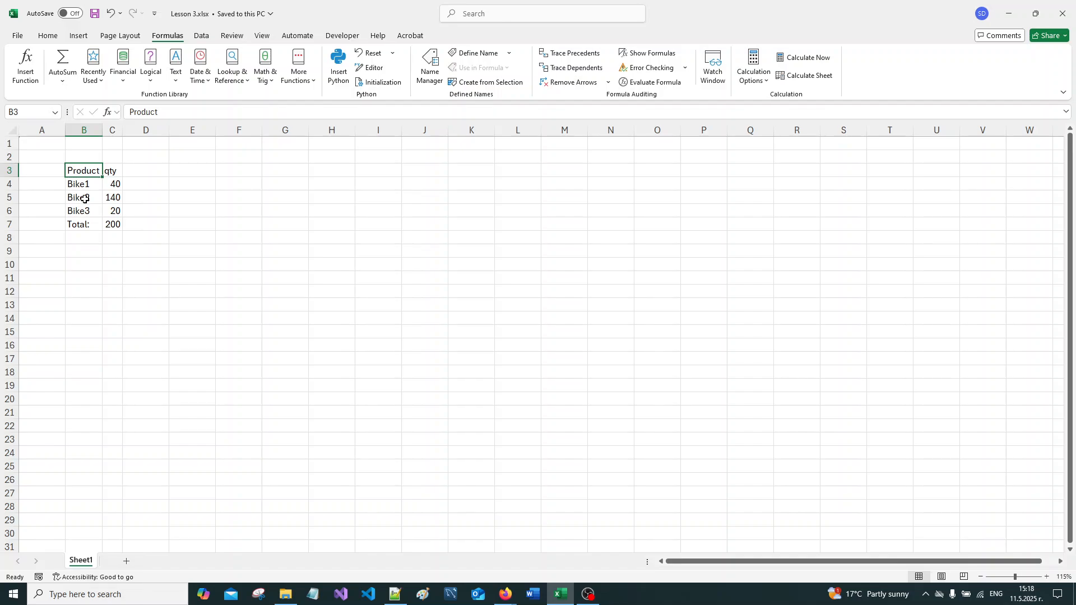
left_click_drag(87, 185, 87, 207)
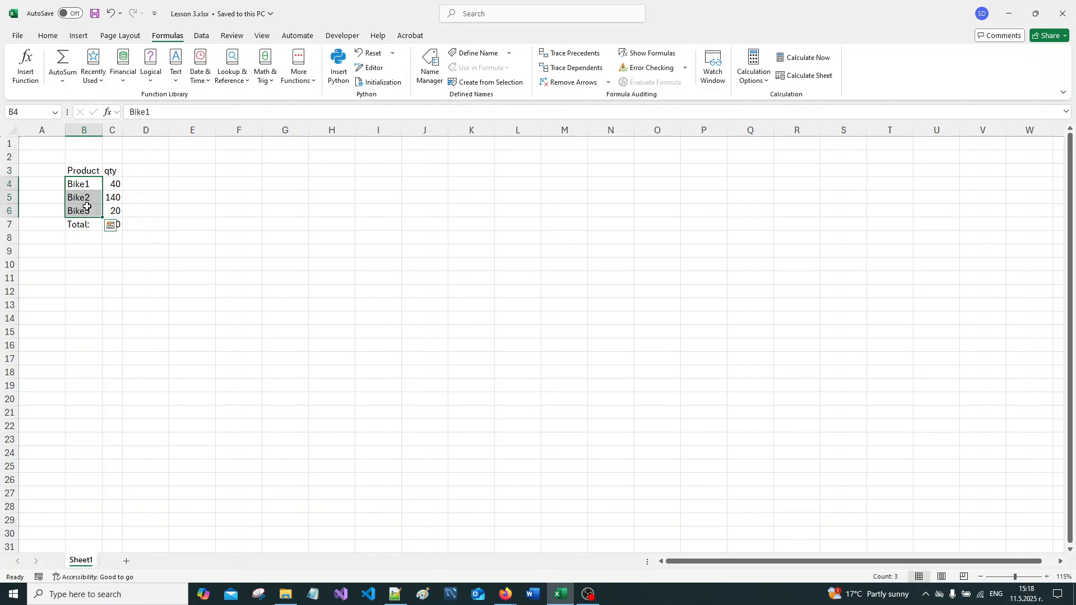
left_click(111, 171)
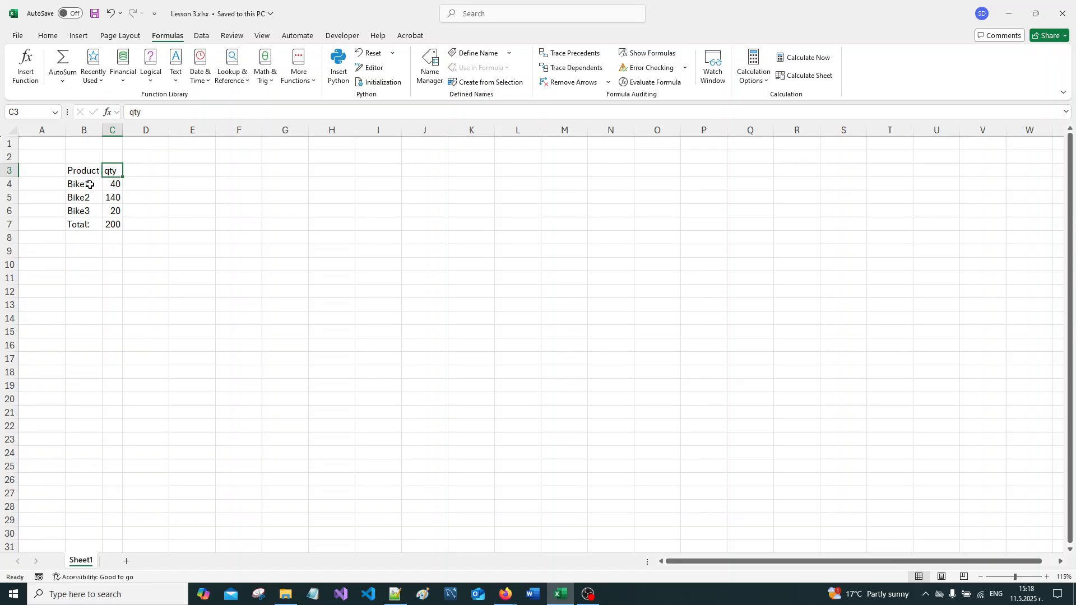
left_click_drag(90, 185, 115, 212)
left_click(132, 238)
left_click(67, 224)
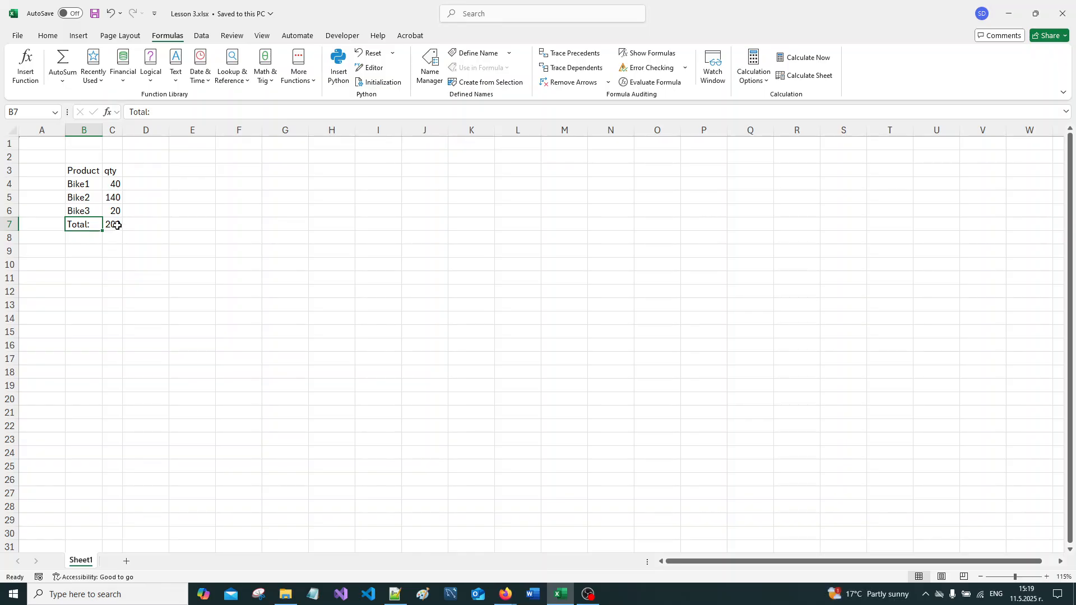
left_click(153, 260)
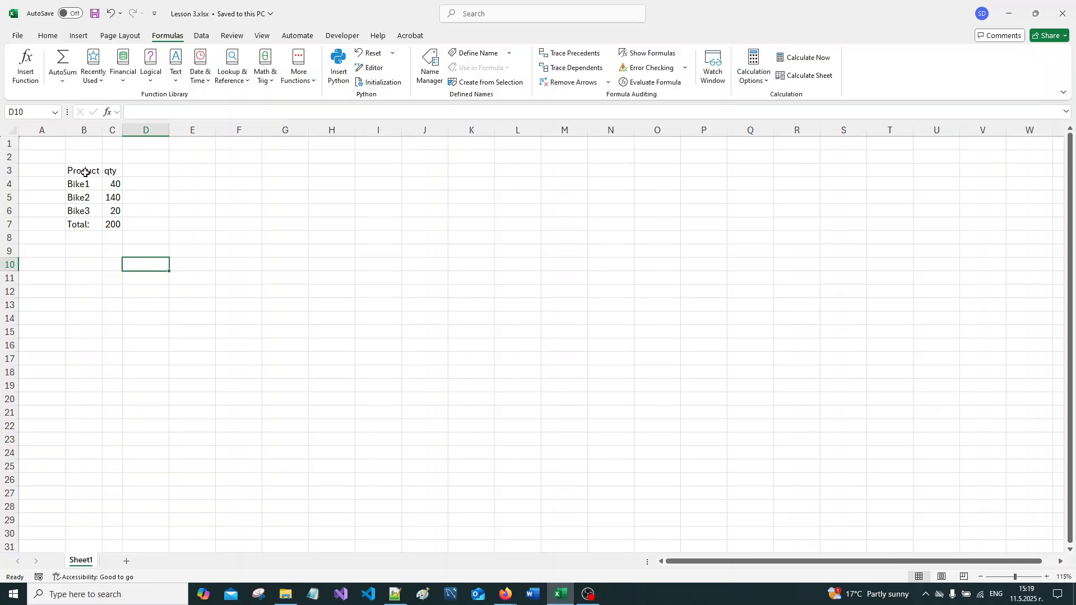
Apply All Borders to the whole table in B3:C7
left_click_drag(85, 172, 111, 223)
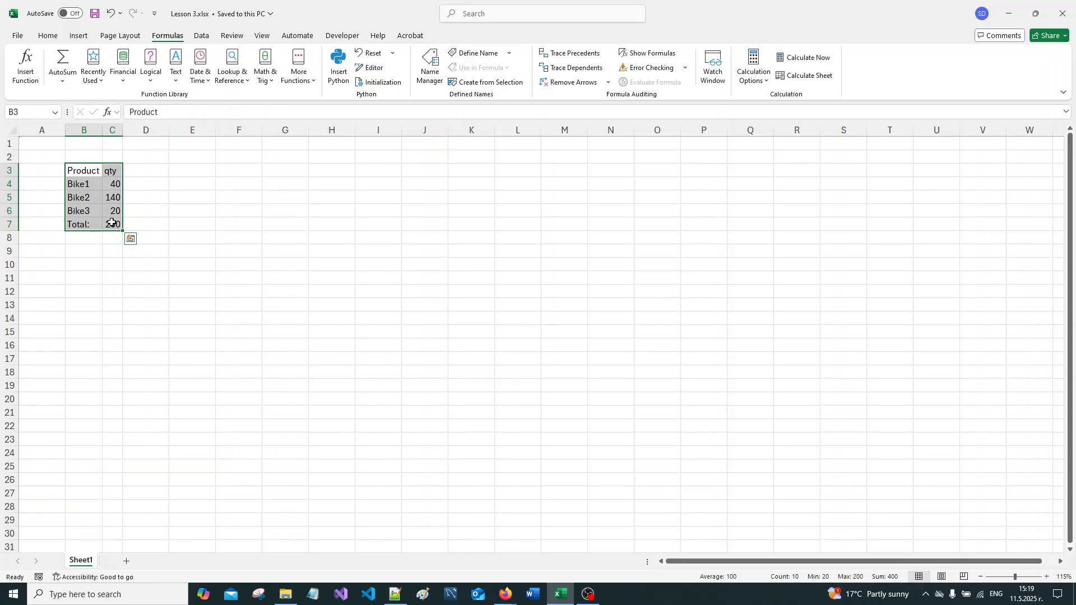
left_click(49, 38)
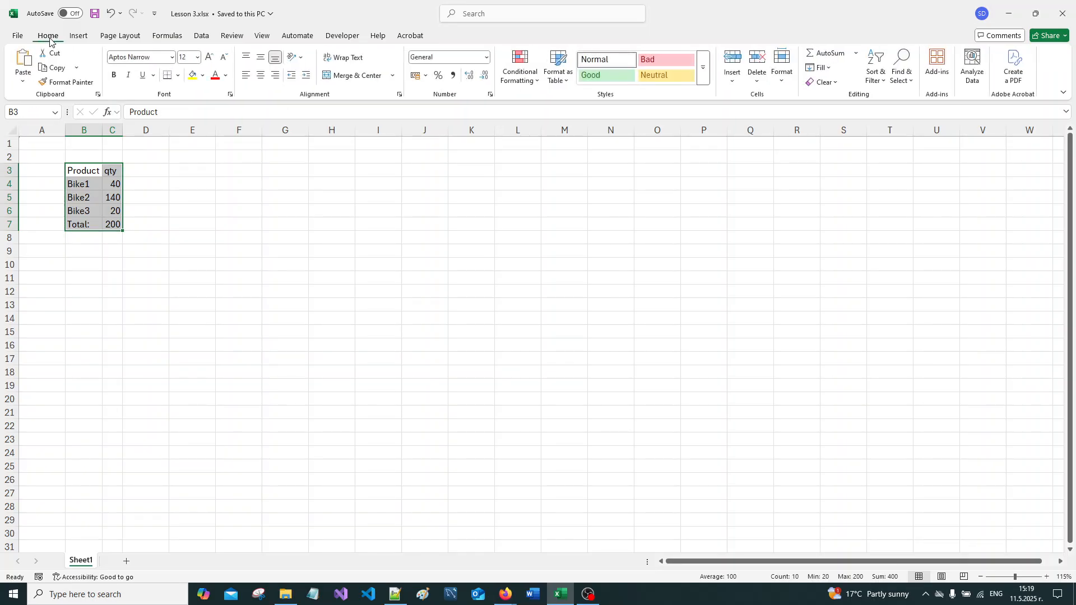
left_click(178, 78)
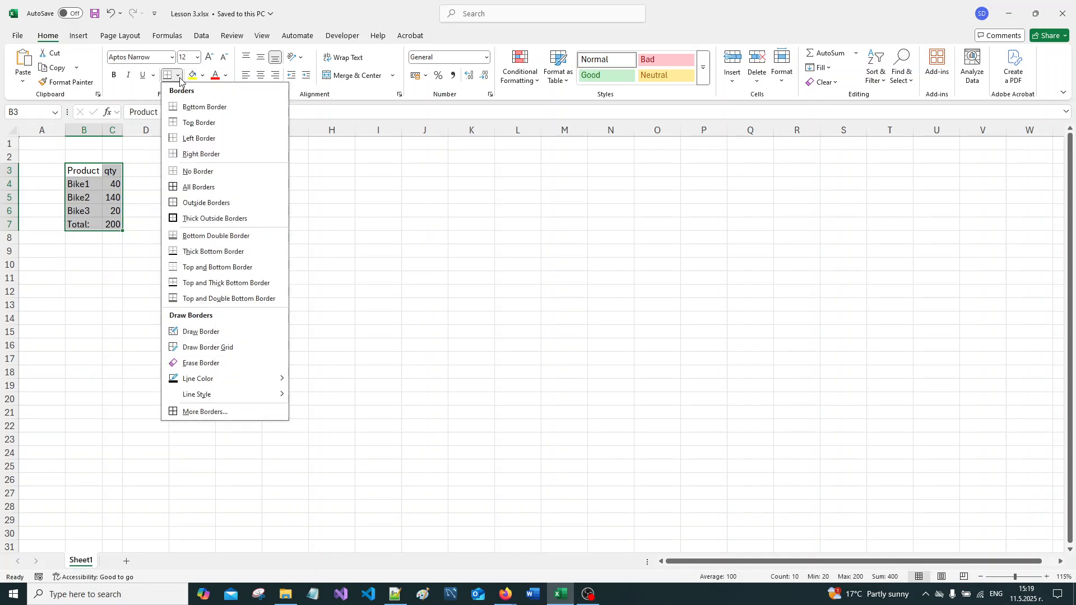
left_click(173, 189)
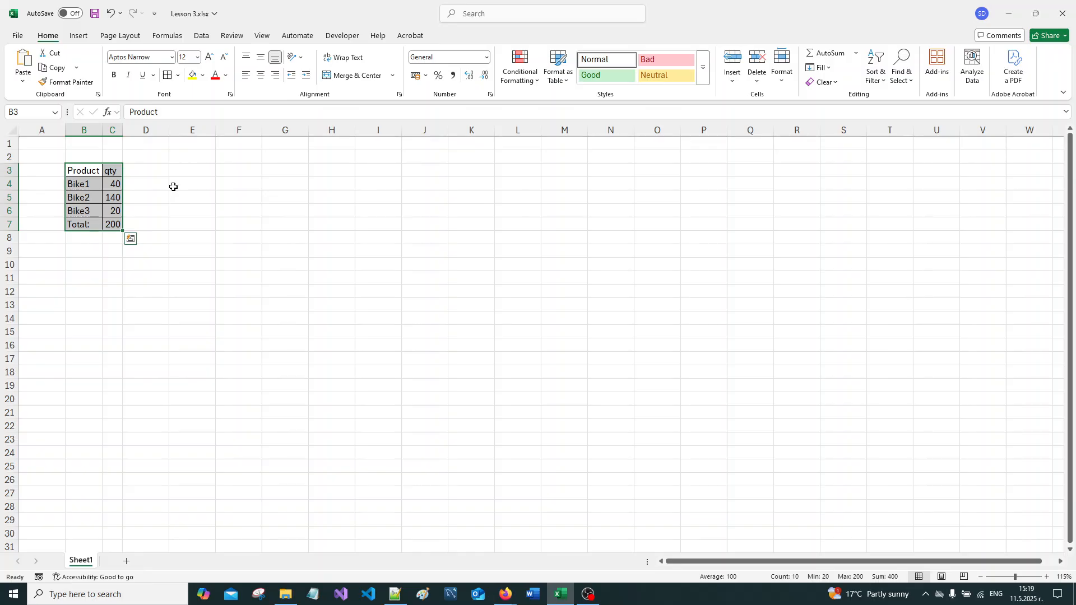
left_click(173, 186)
Enter the table title Table 1. Sales in cell B2 above the headers
left_click(92, 152)
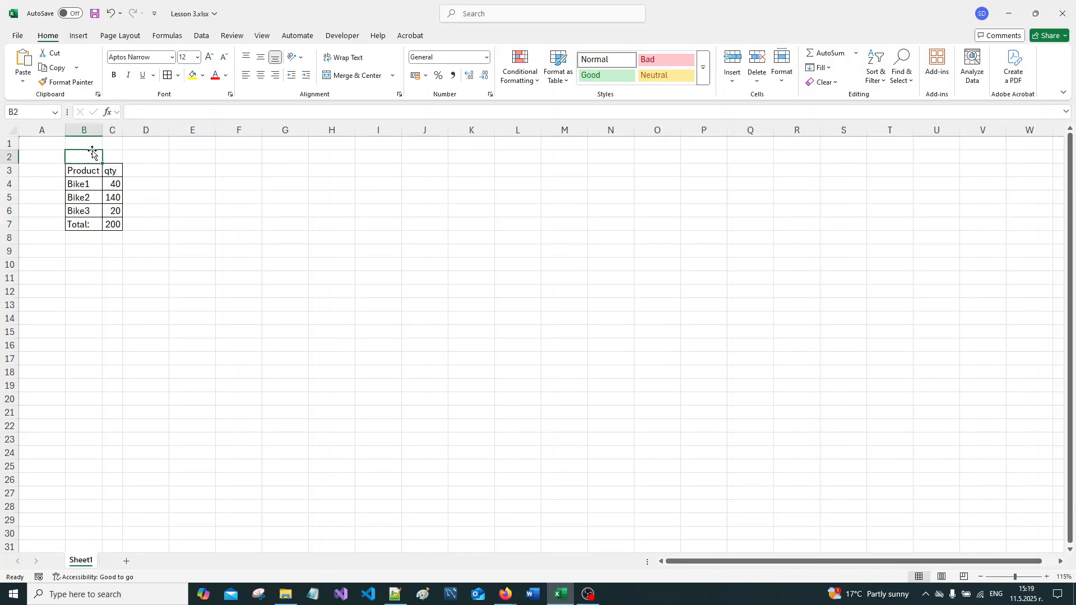
type("Tabl")
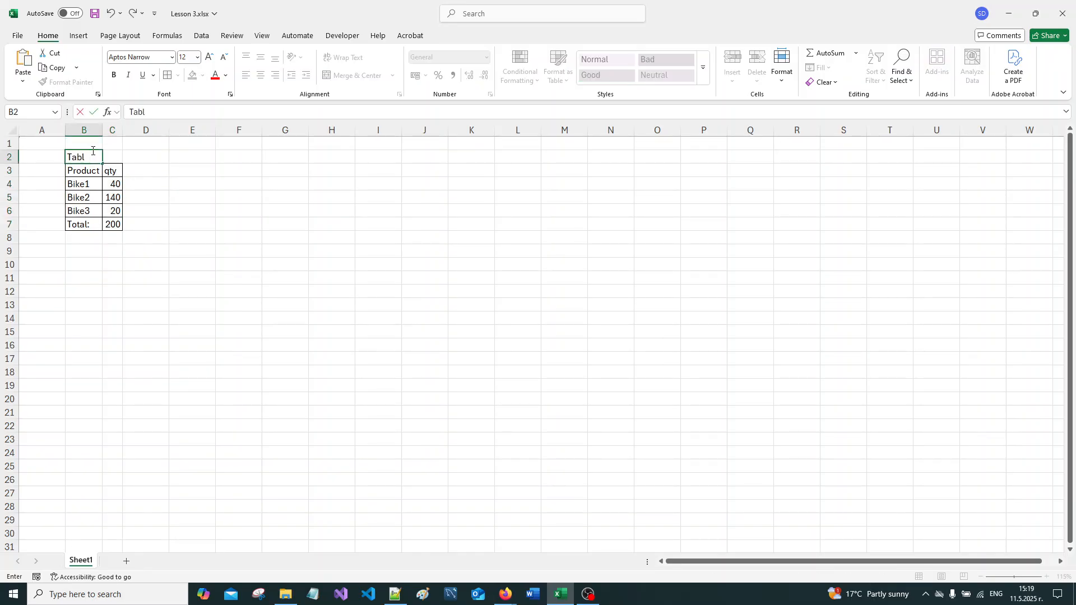
type("e 1. Sales")
key("Return")
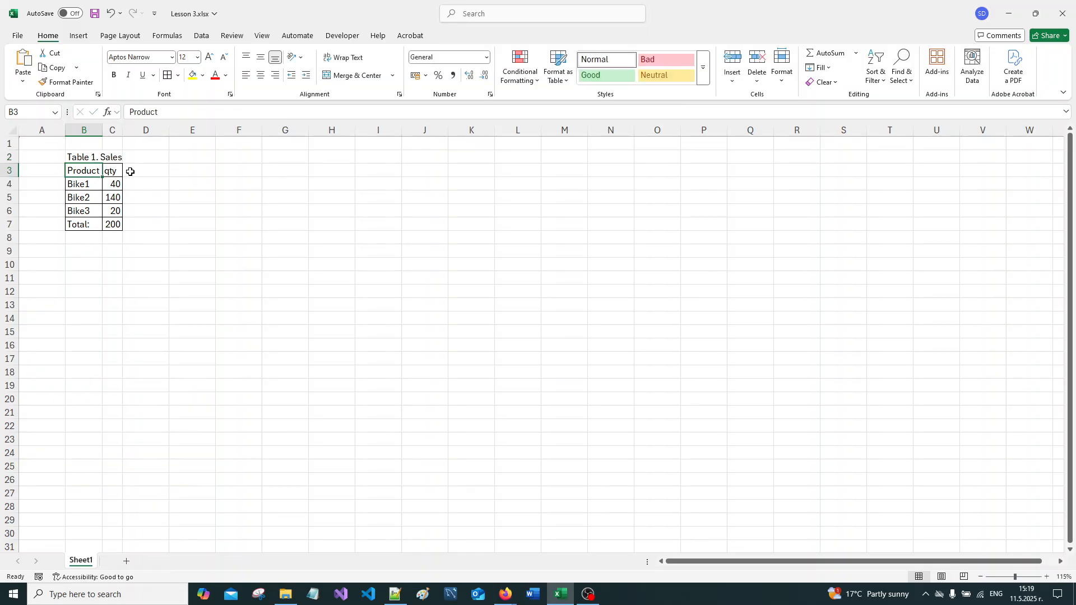
left_click(128, 249)
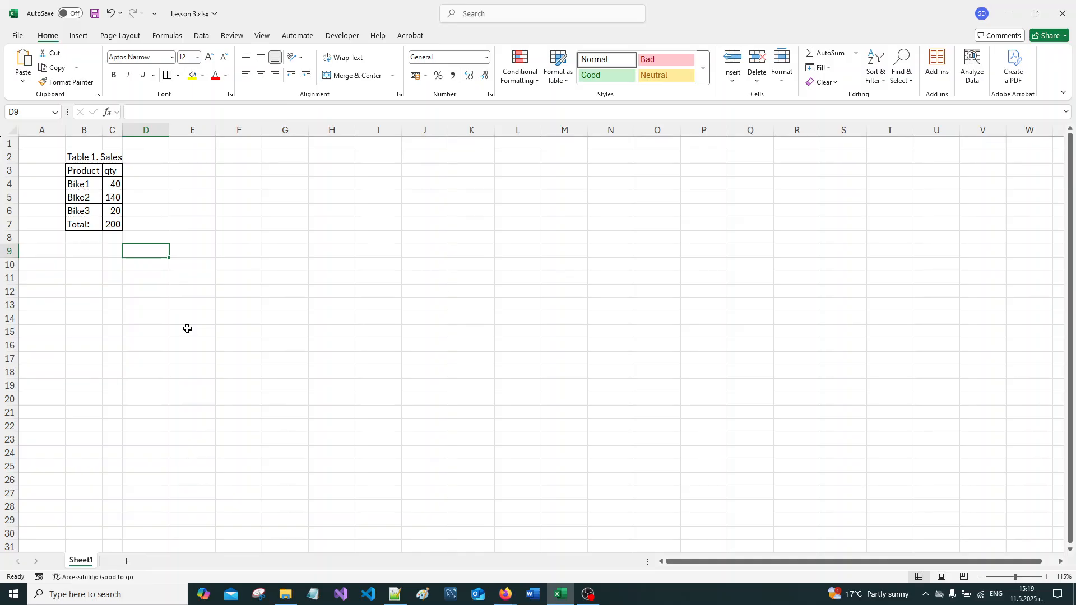
Make the total row in B7:C7 bold
left_click_drag(84, 224, 106, 226)
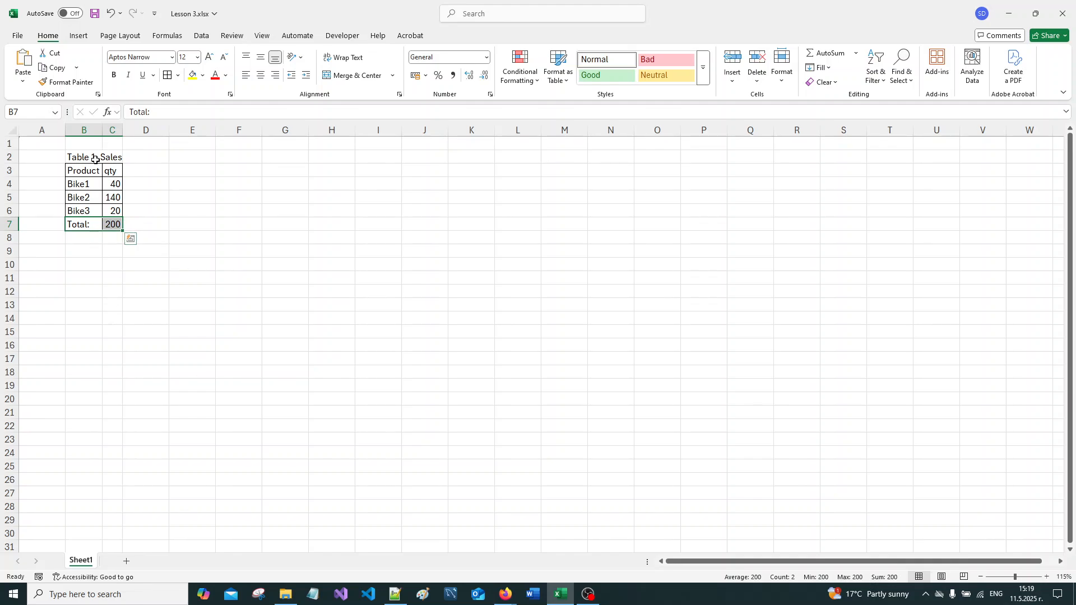
left_click(114, 76)
left_click(96, 264)
left_click(118, 224)
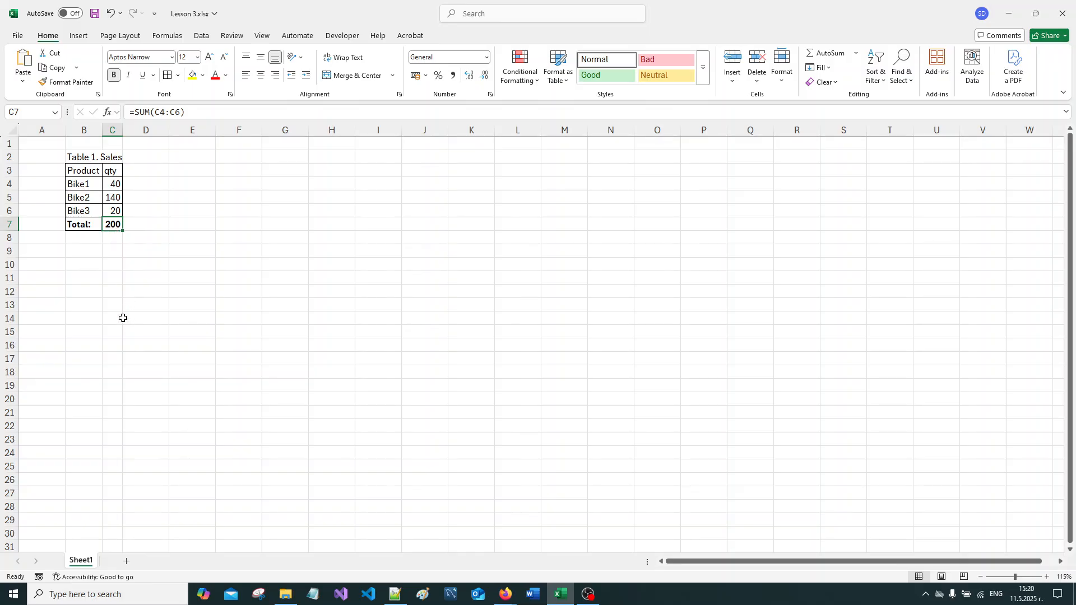
left_click(138, 301)
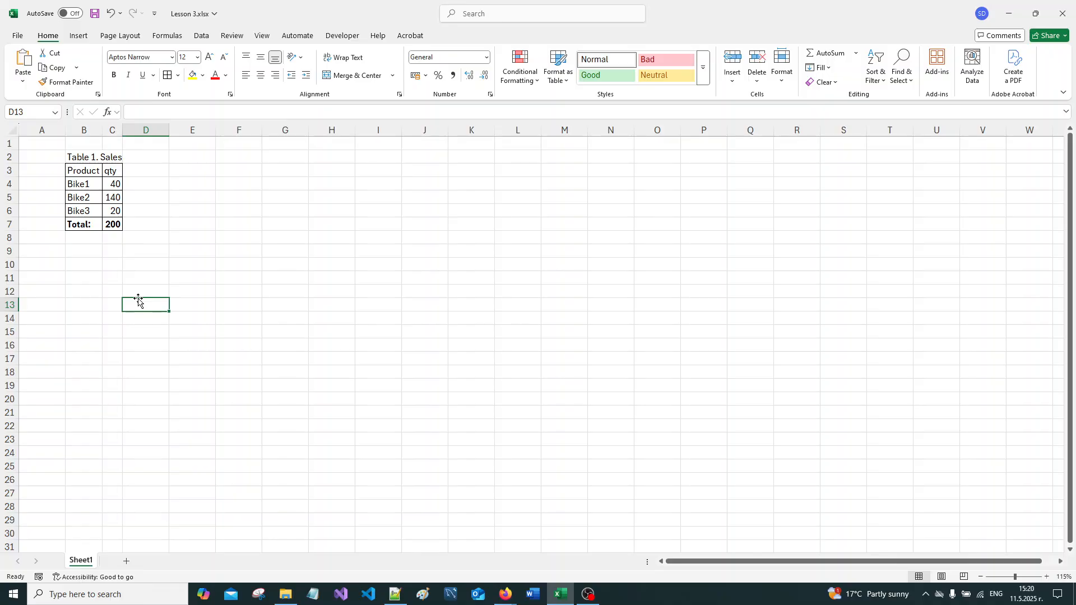
Set the font color of the quantity total in C7 to the standard green
left_click(116, 225)
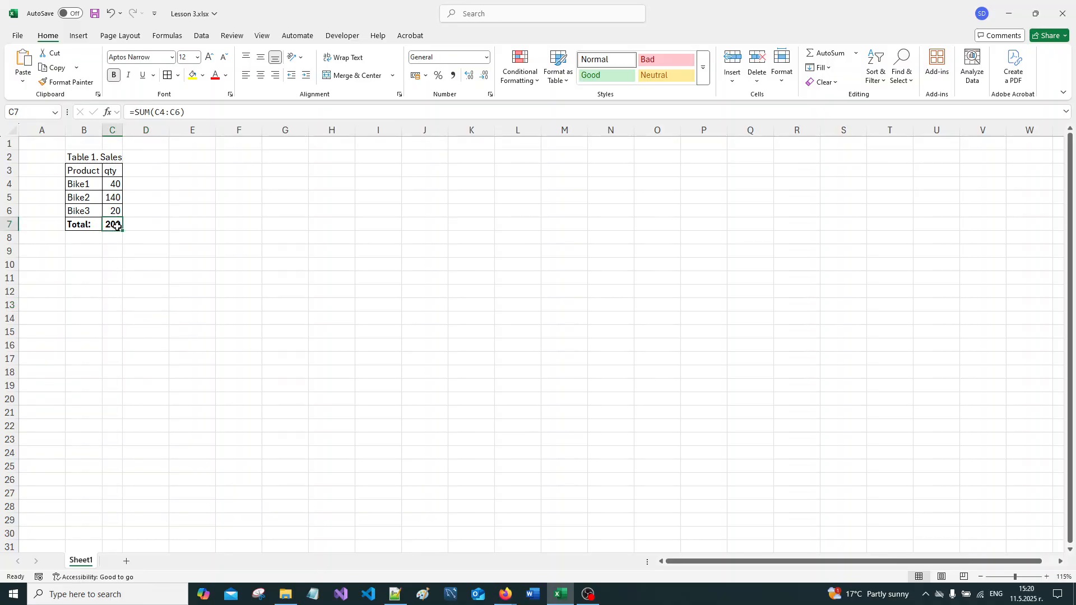
left_click(226, 76)
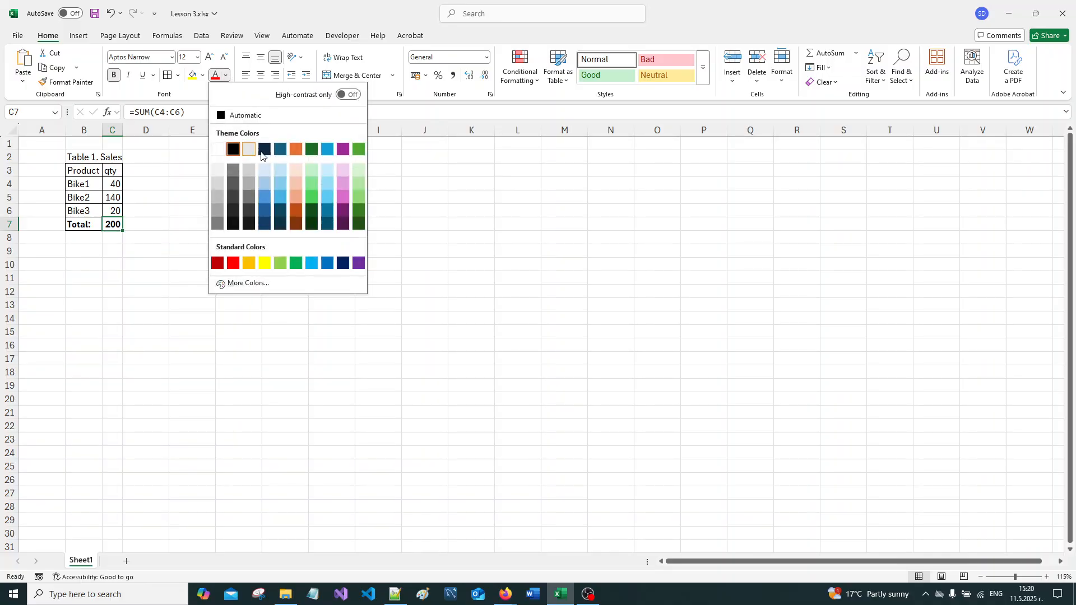
left_click(296, 263)
left_click(164, 329)
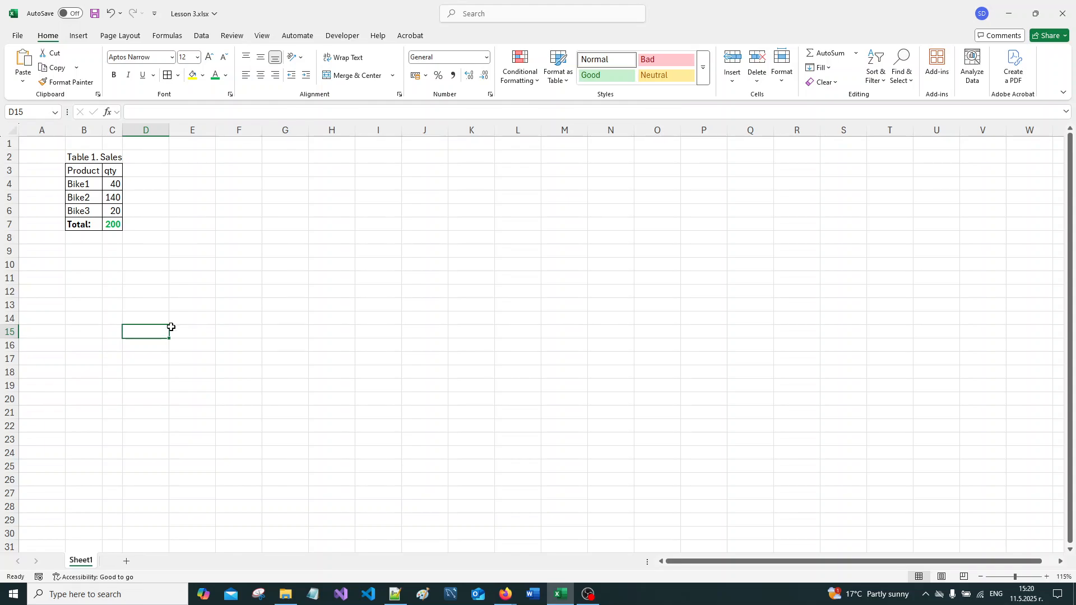
Review the formatted total row in B7:C7 and the table title across B2:C2
left_click_drag(84, 225, 111, 227)
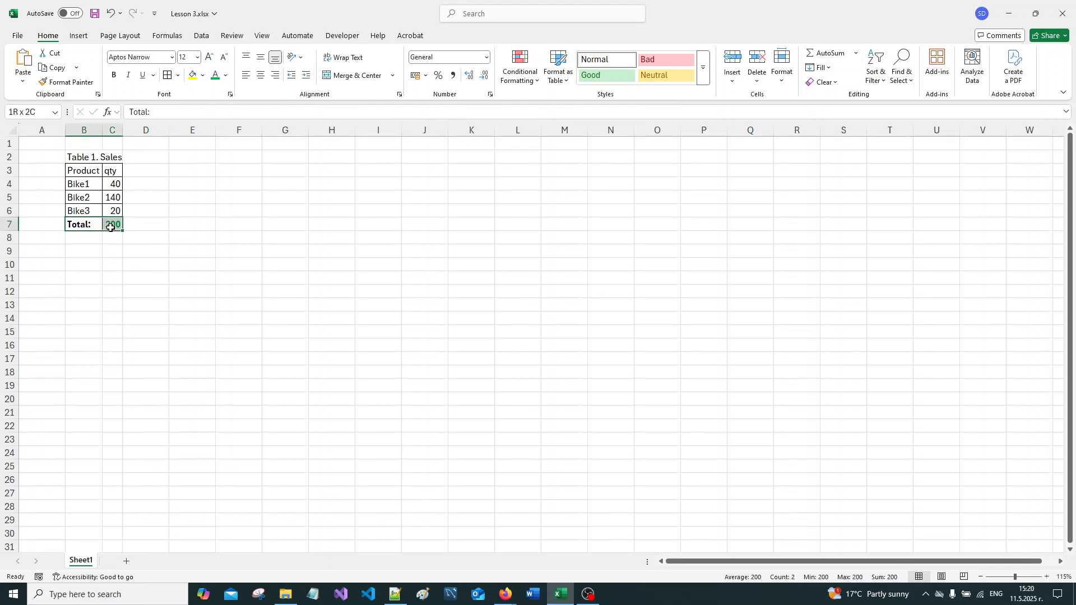
left_click(110, 261)
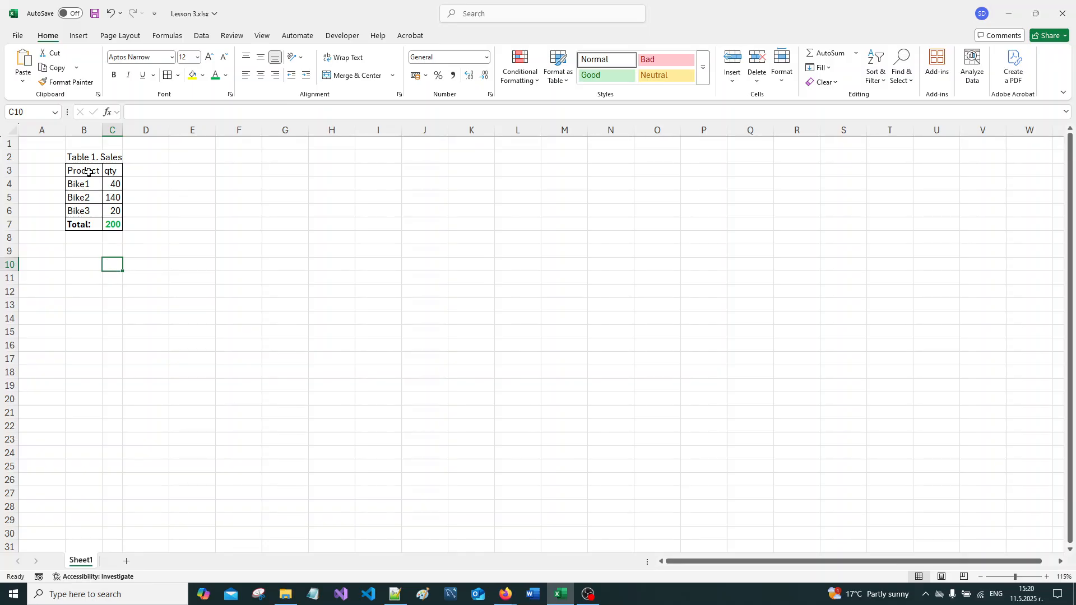
left_click_drag(83, 157, 109, 161)
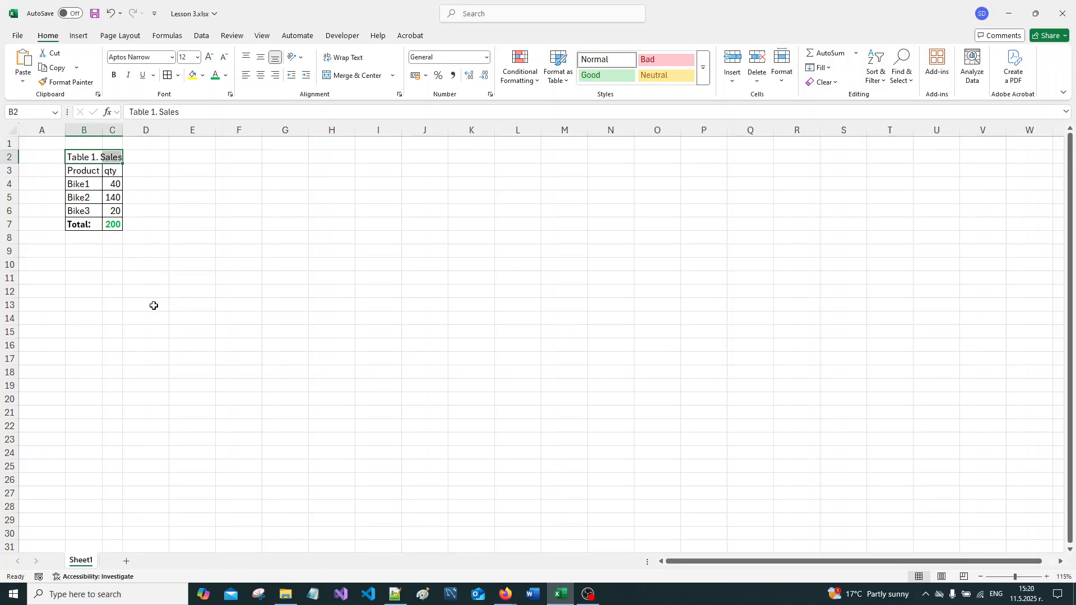
Make the table title in B2:C2 bold and italic at font size 10, and save the workbook
left_click(129, 79)
left_click(114, 75)
left_click(196, 57)
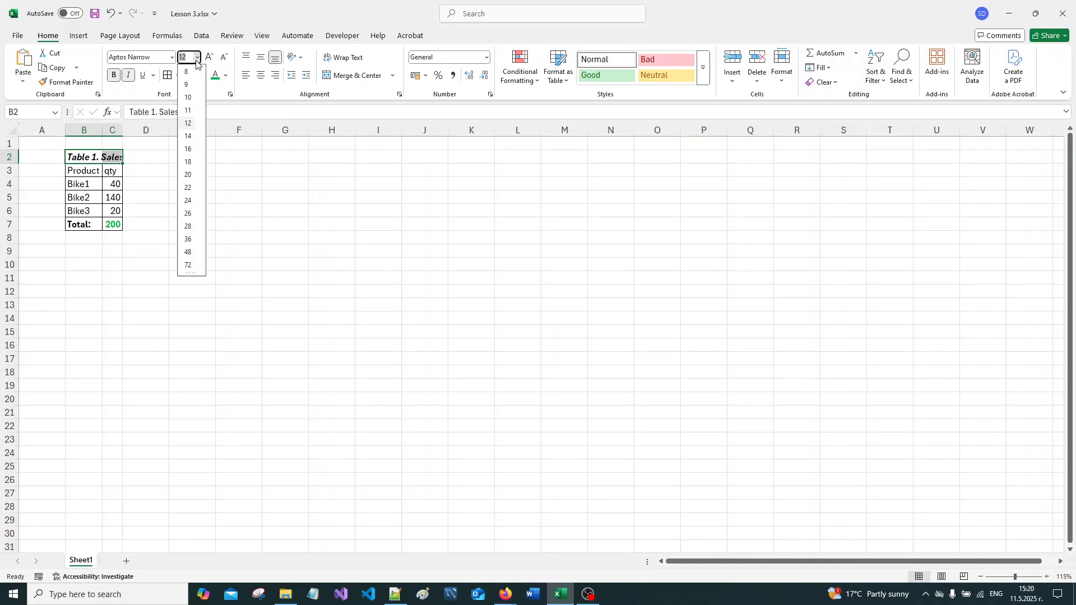
left_click(188, 91)
left_click(186, 220)
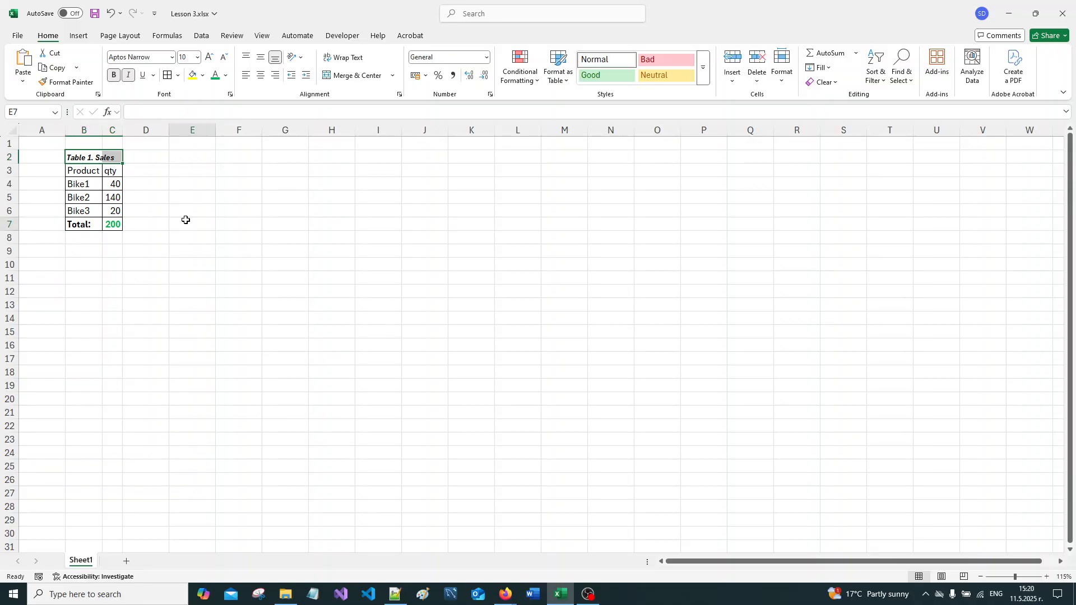
left_click(94, 18)
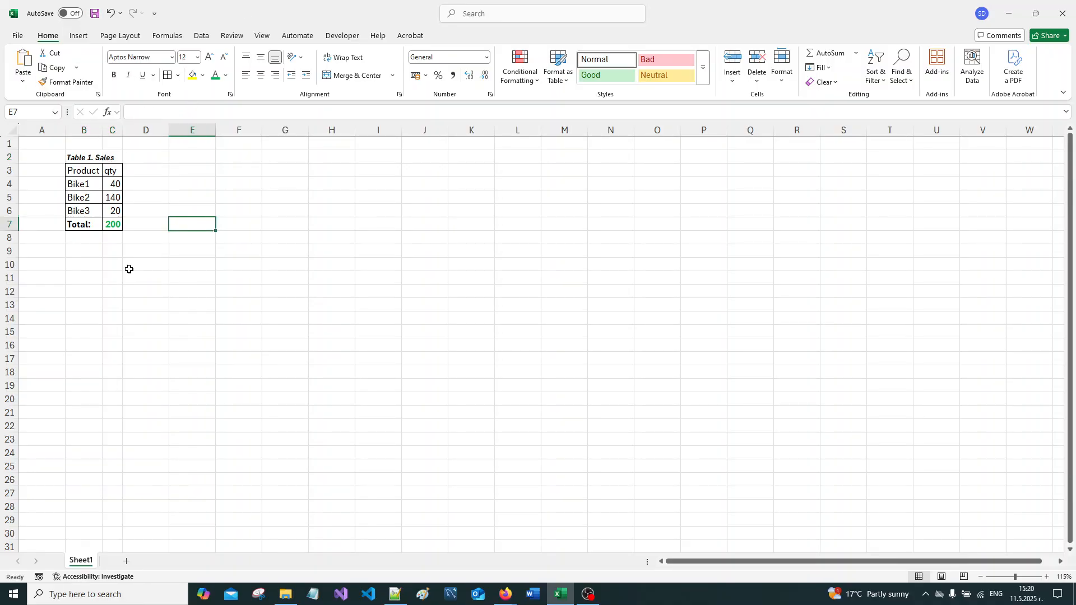
left_click(149, 250)
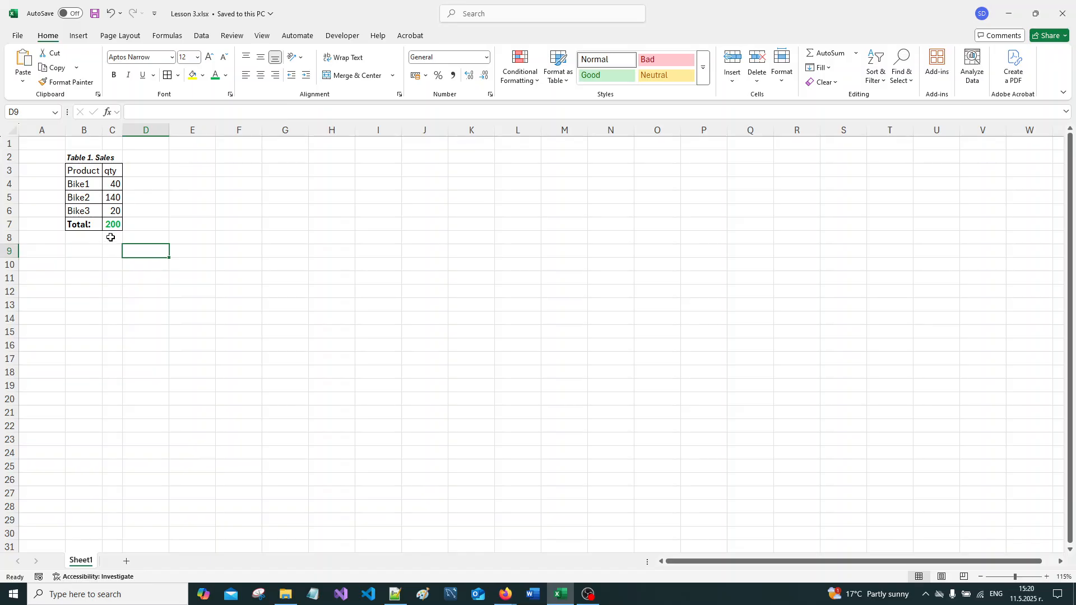
Make the Product and qty headers in B3:C3 bold and save the workbook
left_click_drag(83, 171, 112, 170)
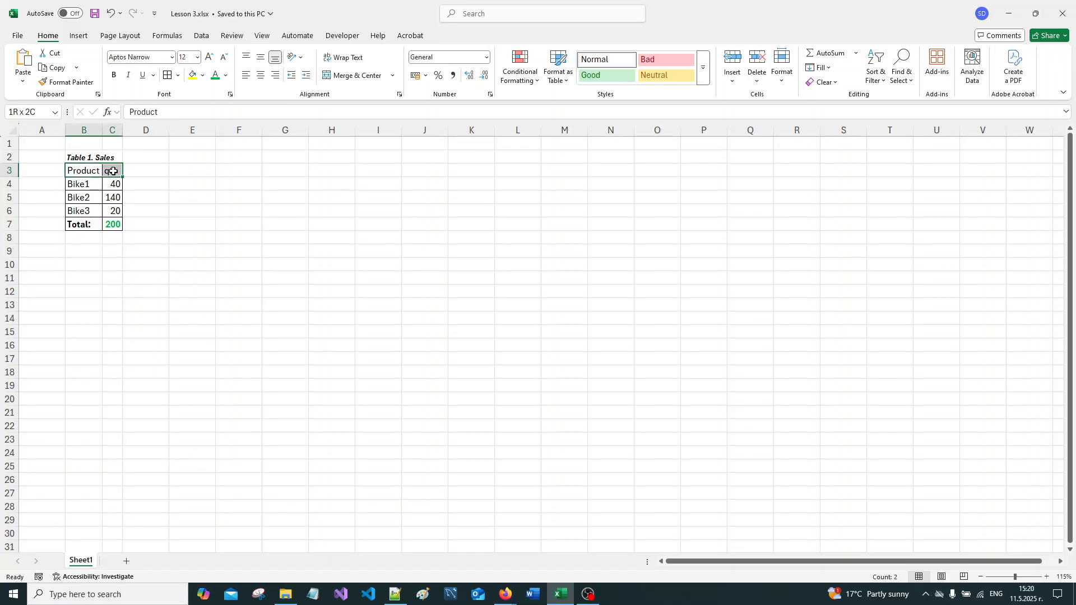
left_click(115, 79)
left_click(122, 275)
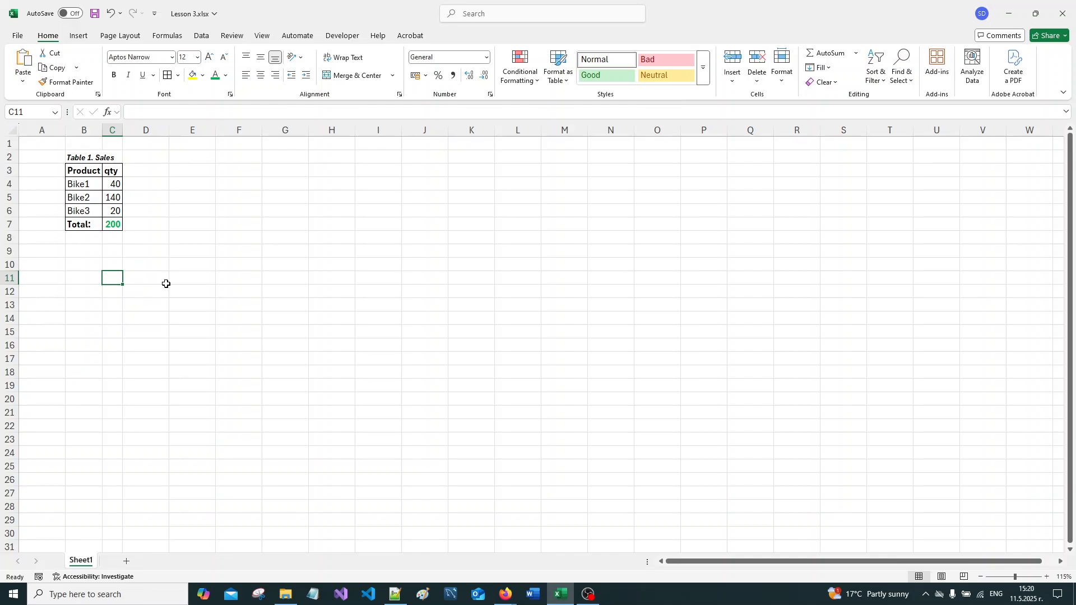
left_click(117, 224)
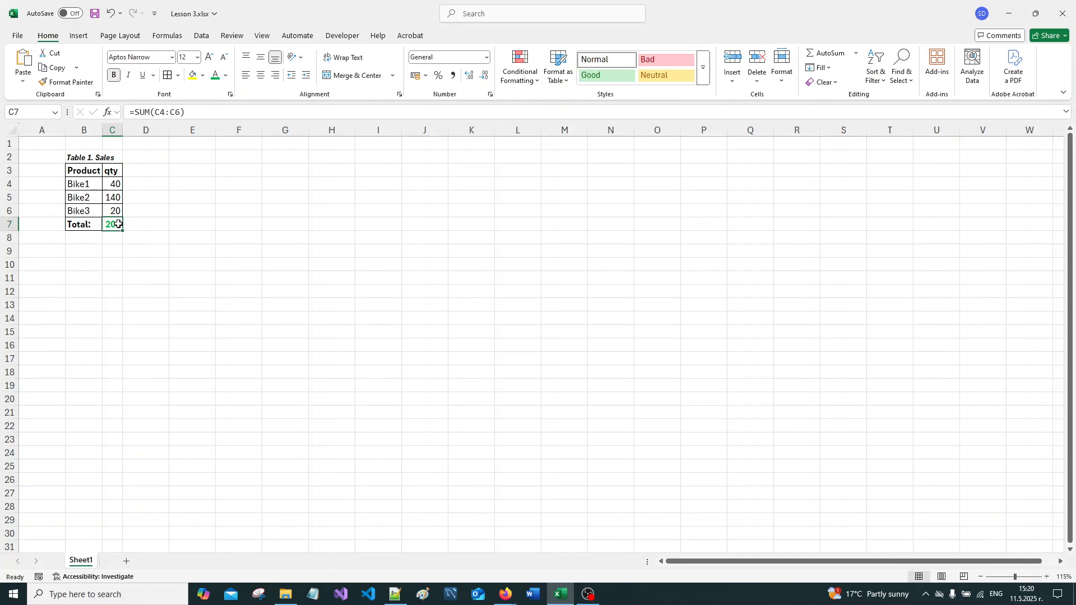
left_click(185, 323)
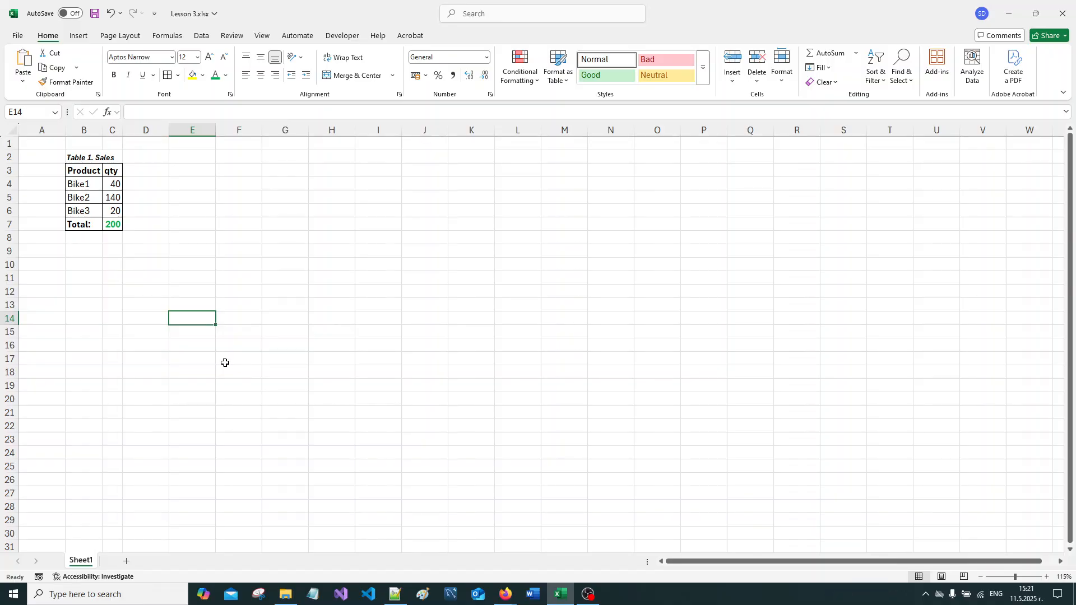
left_click(95, 13)
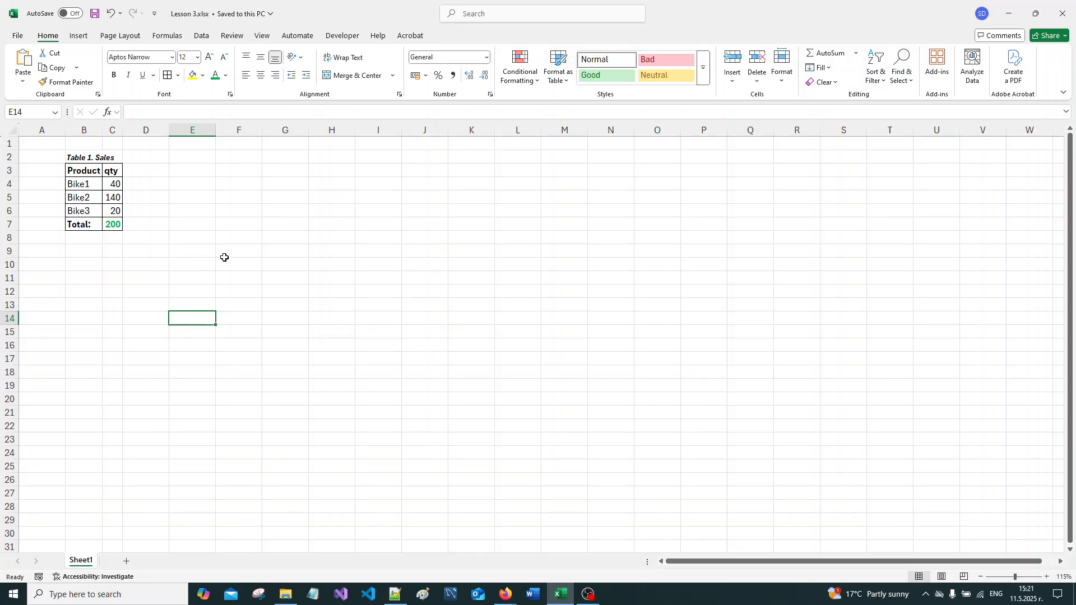
Insert a 2-D clustered column chart from the bike names and quantities in B4:C6
left_click_drag(81, 182, 109, 209)
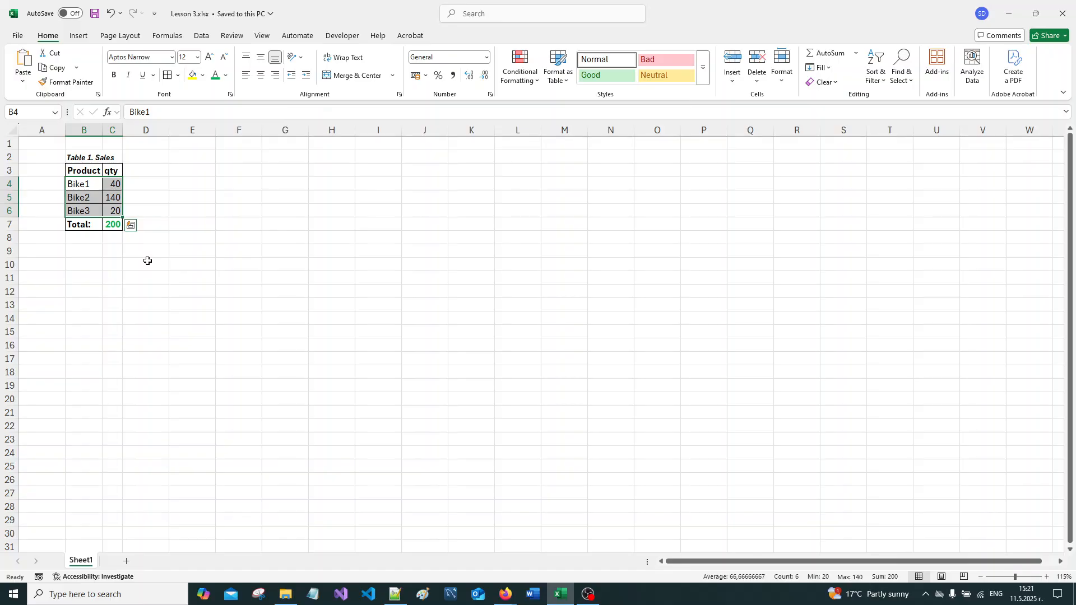
left_click(83, 39)
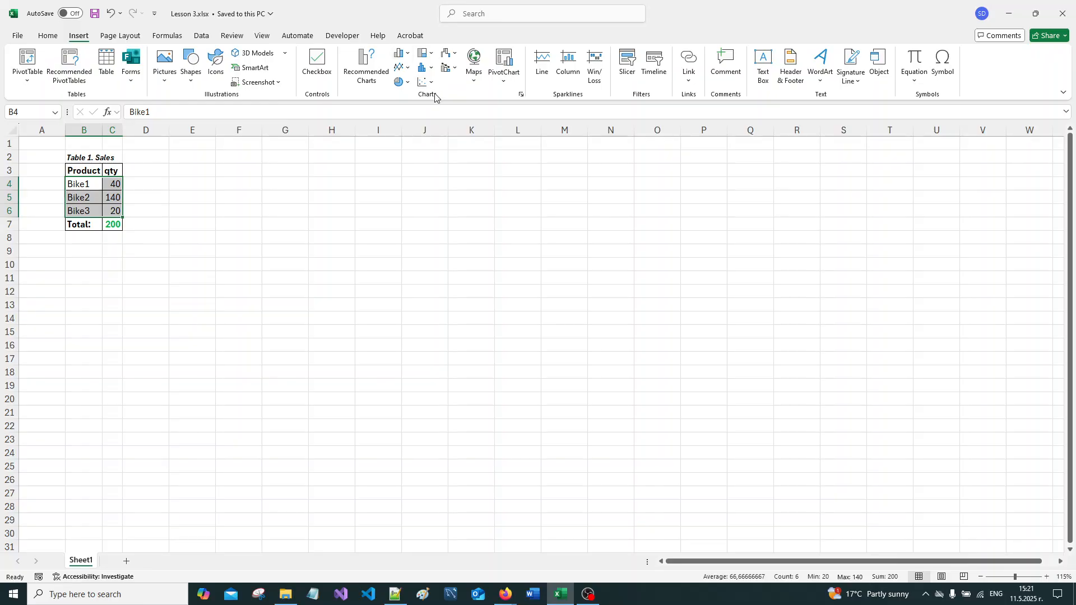
left_click(409, 54)
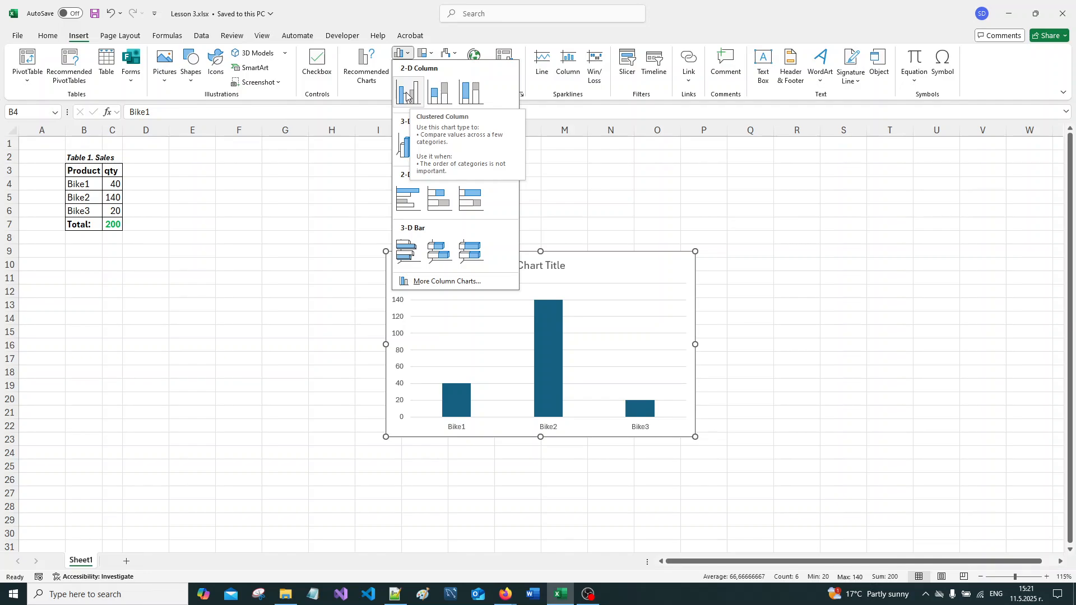
left_click(406, 96)
Place the column chart directly beside the table, shrink it to cover about D3:H11, and save the workbook
left_click_drag(580, 260, 320, 176)
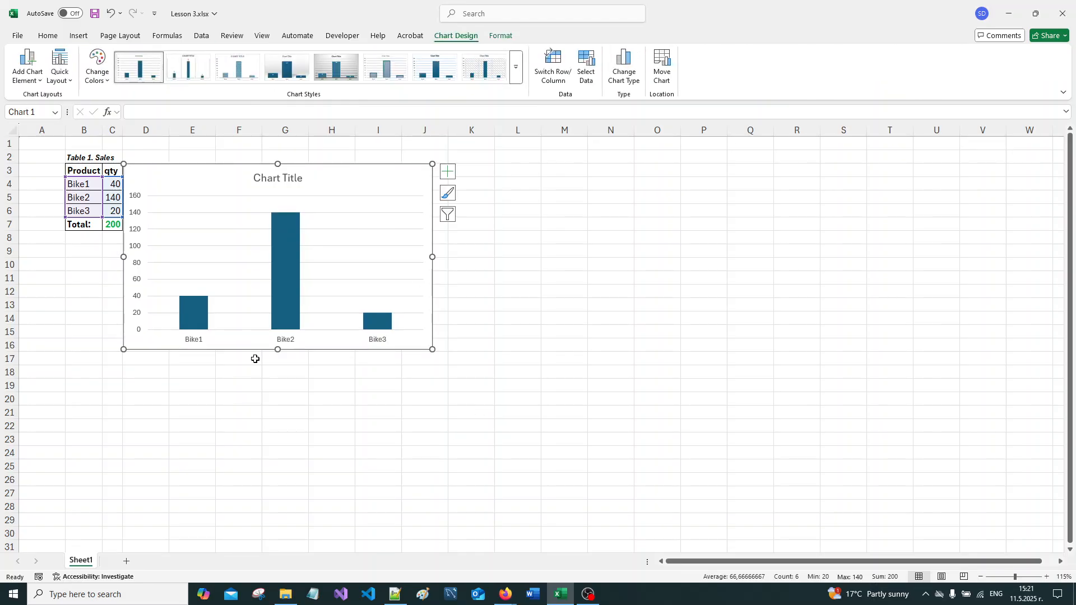
left_click_drag(432, 349, 354, 284)
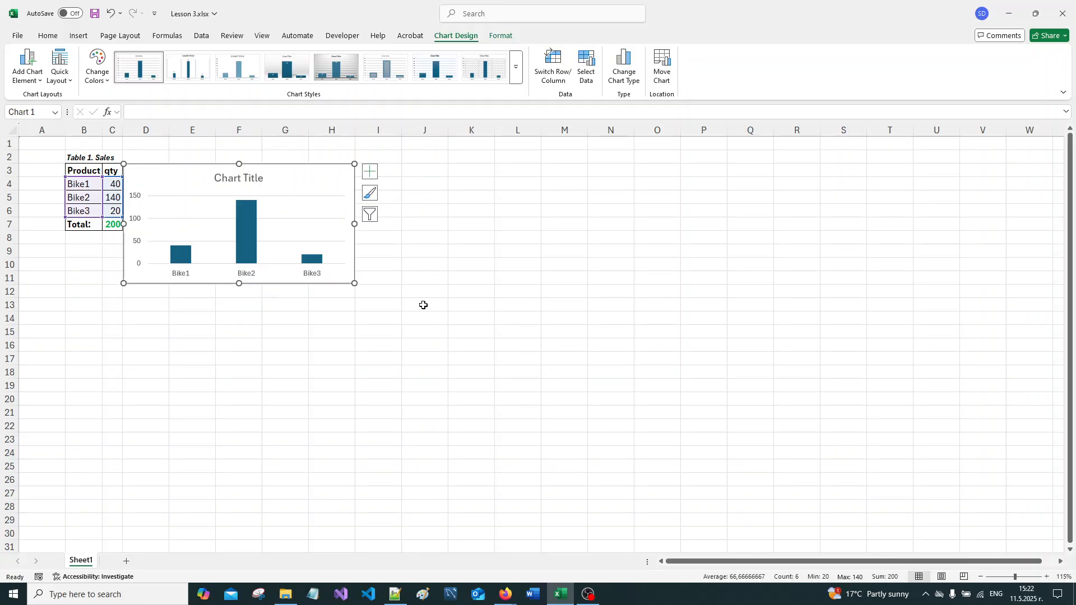
left_click(423, 305)
left_click(185, 259)
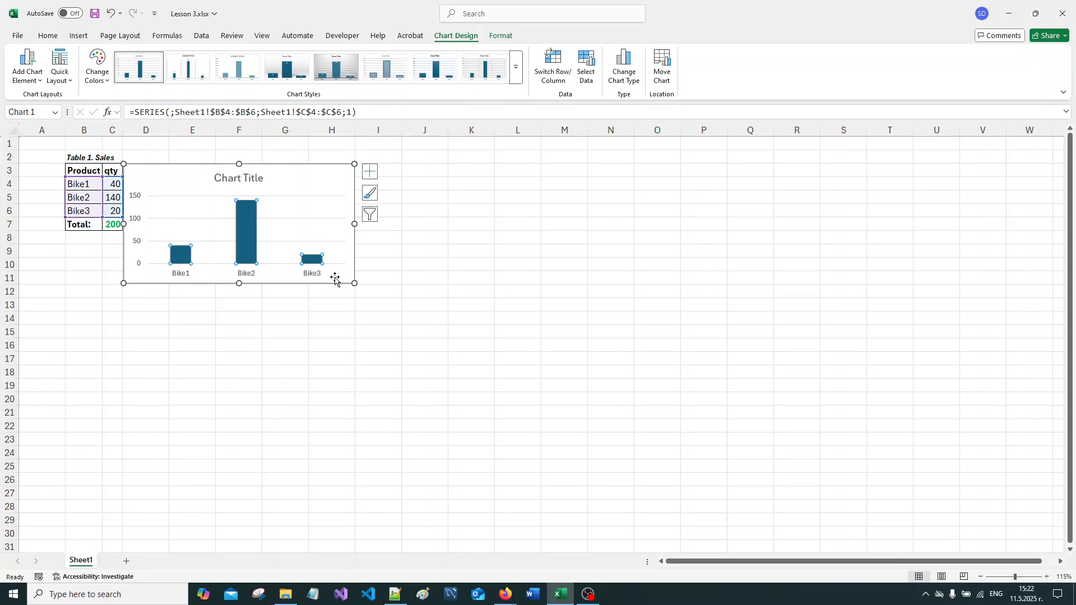
left_click(319, 347)
left_click(95, 14)
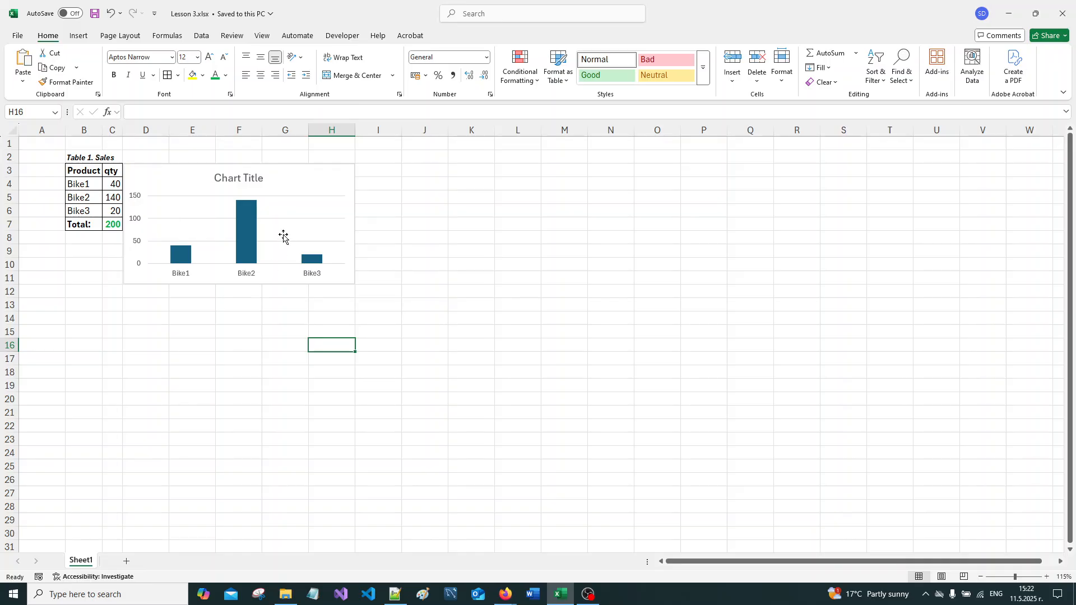
Examine the chart's data range, series and category labels in Select Data Source without changing them
right_click(287, 213)
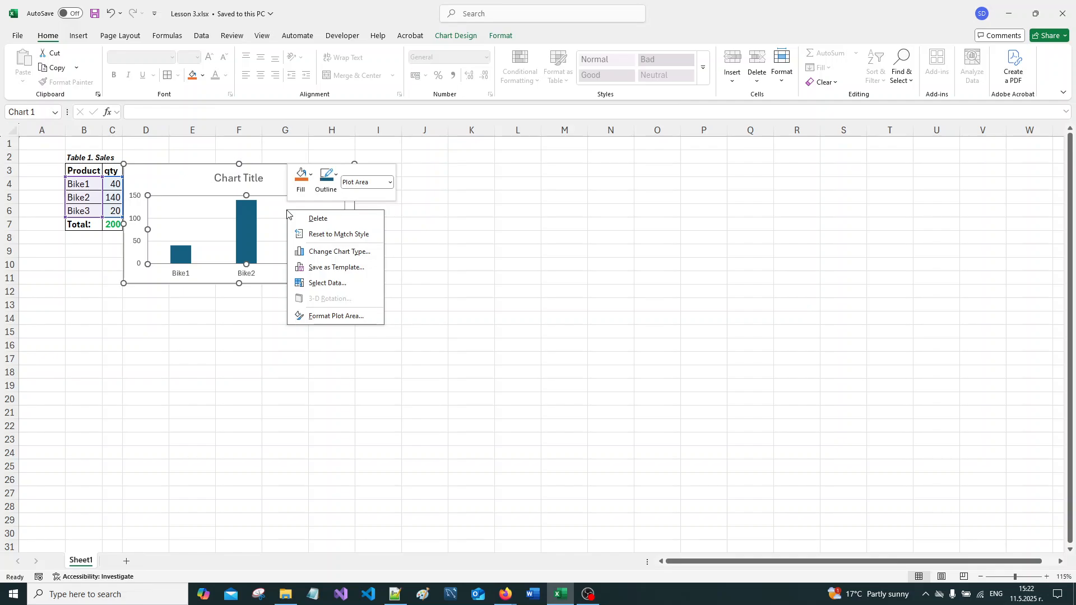
left_click(326, 283)
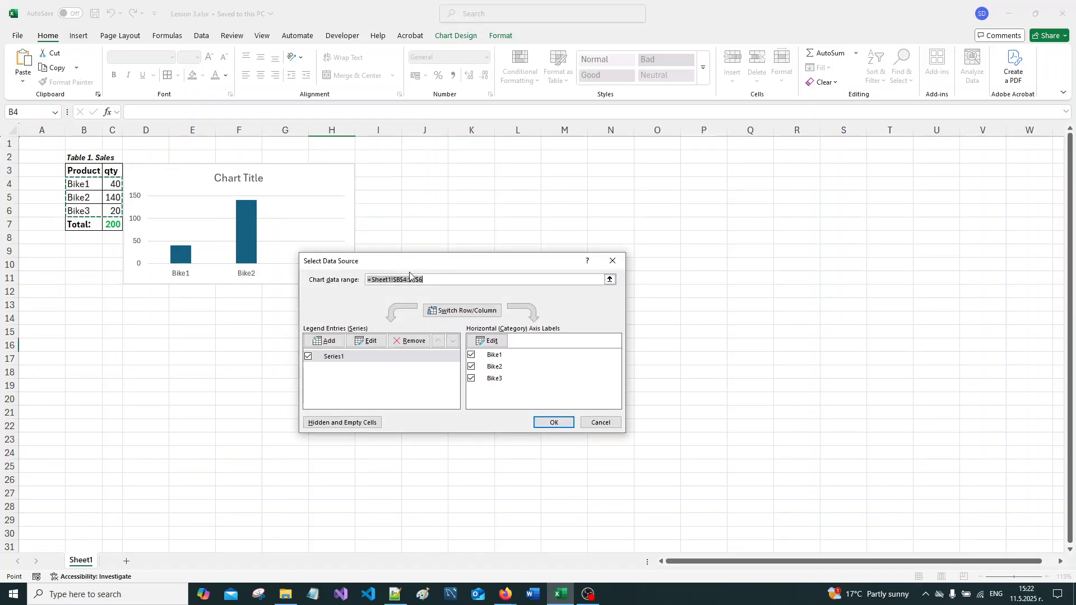
left_click(600, 422)
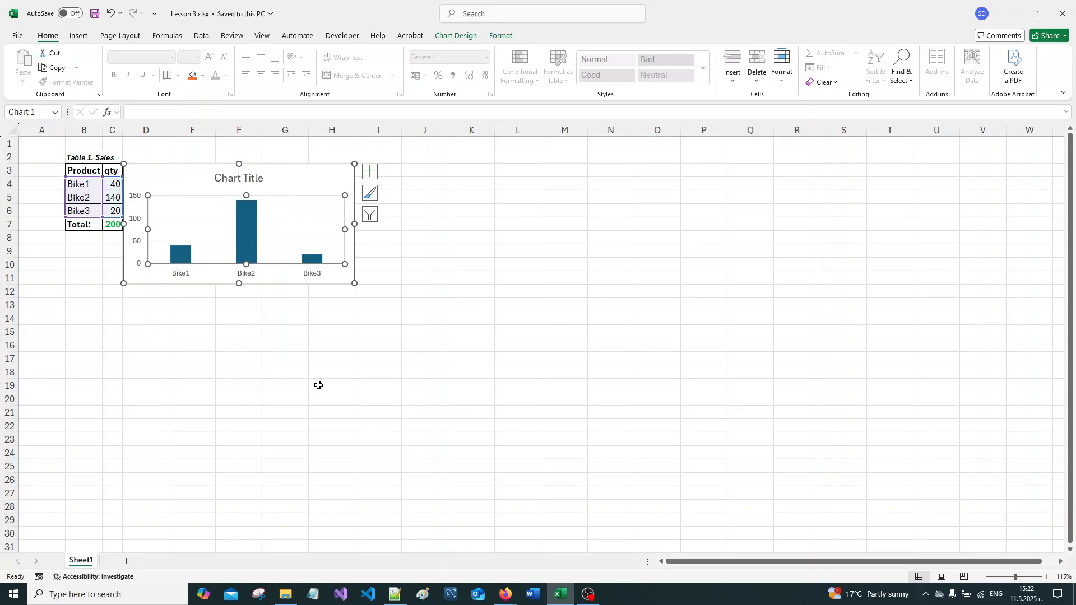
left_click(317, 385)
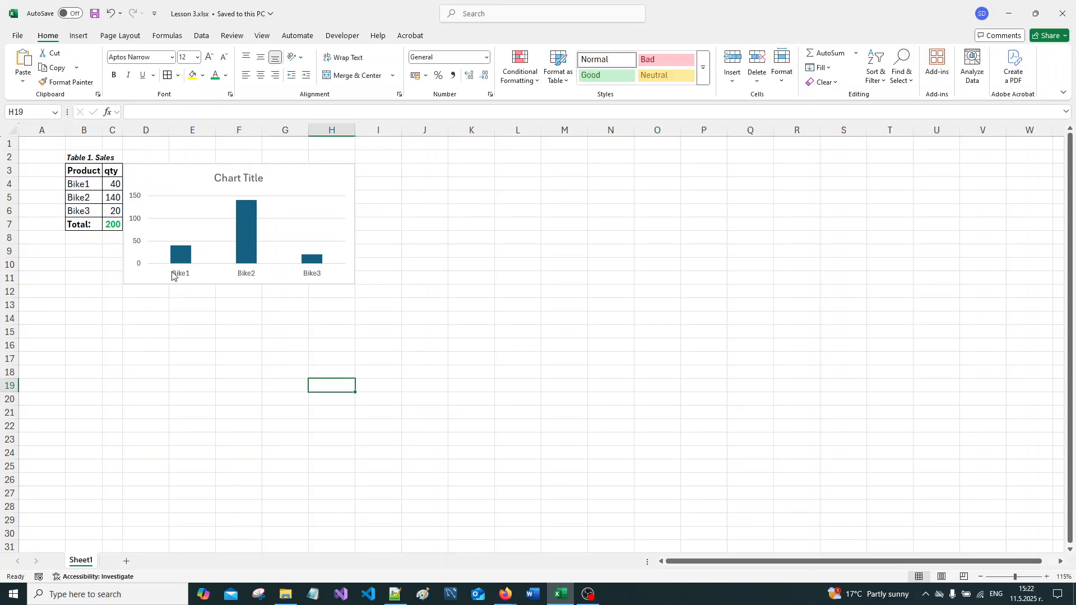
Add data labels to the chart's column series and save the workbook
mouse_move(179, 258)
left_click(182, 259)
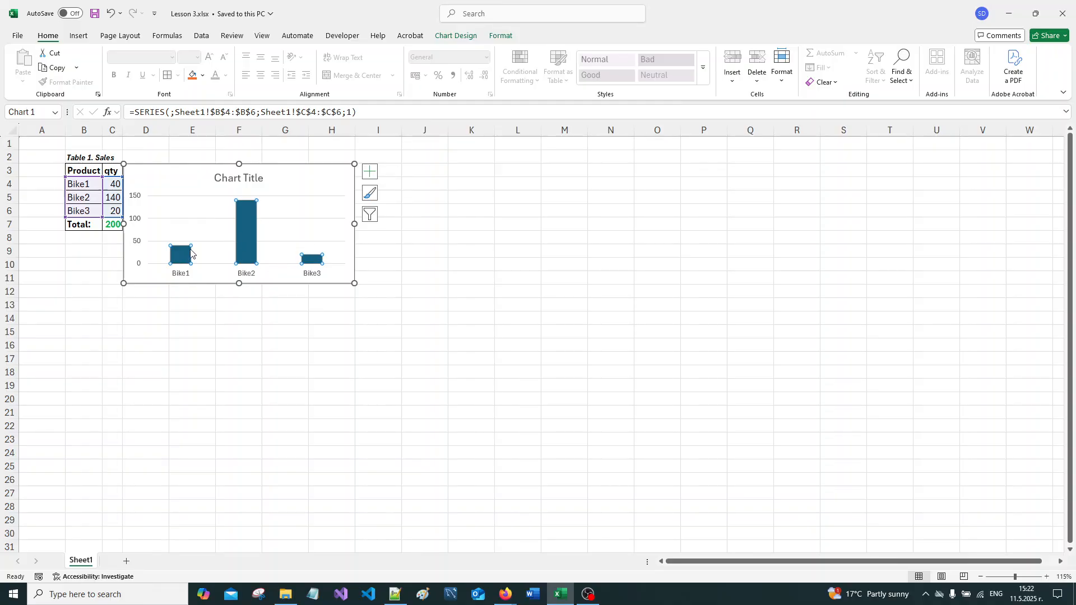
right_click(183, 257)
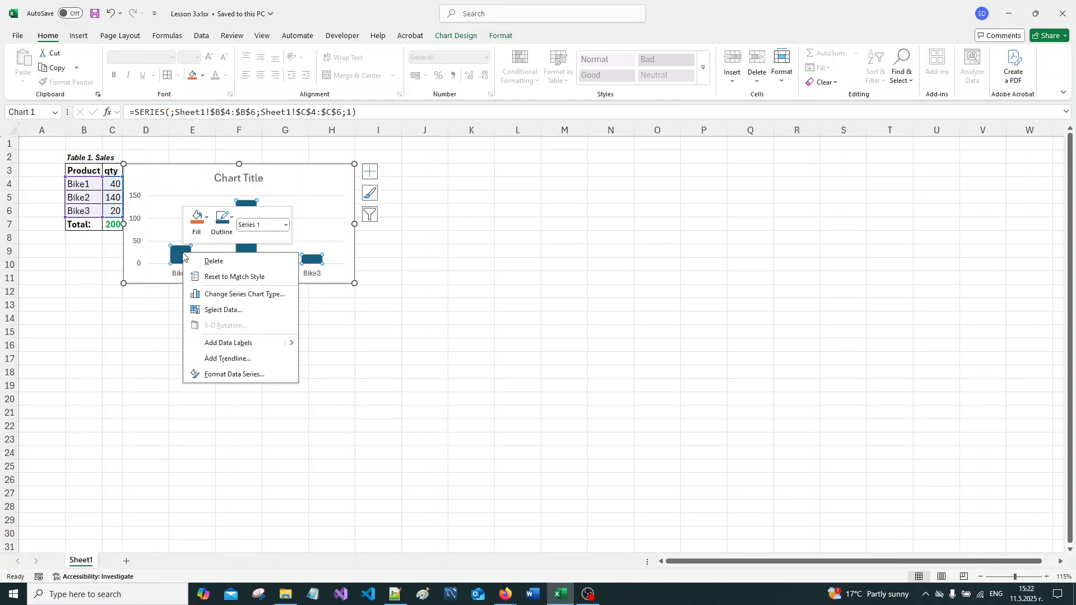
left_click(232, 343)
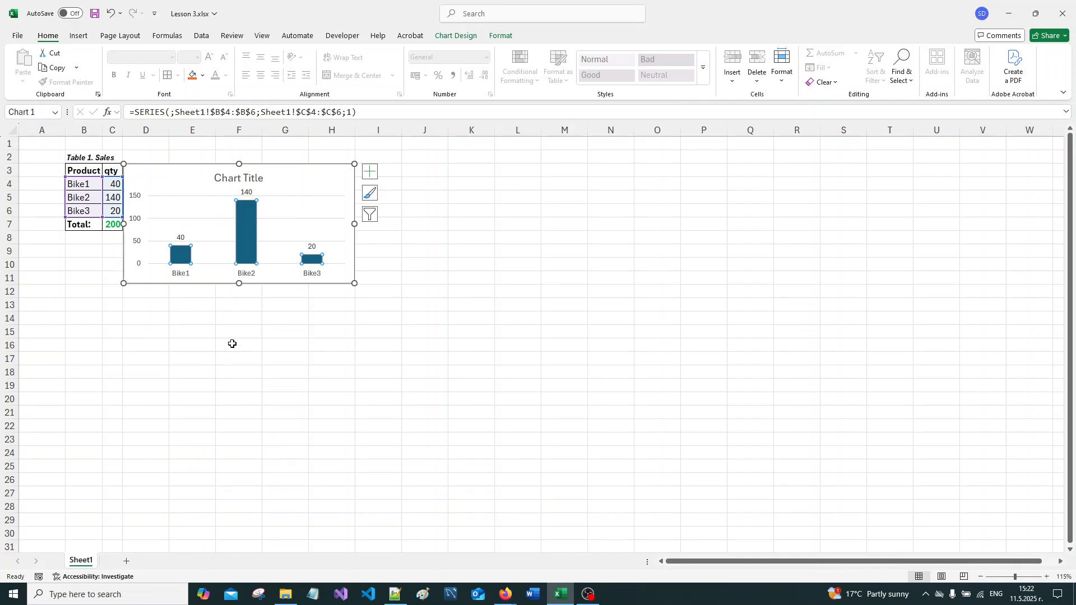
left_click(232, 343)
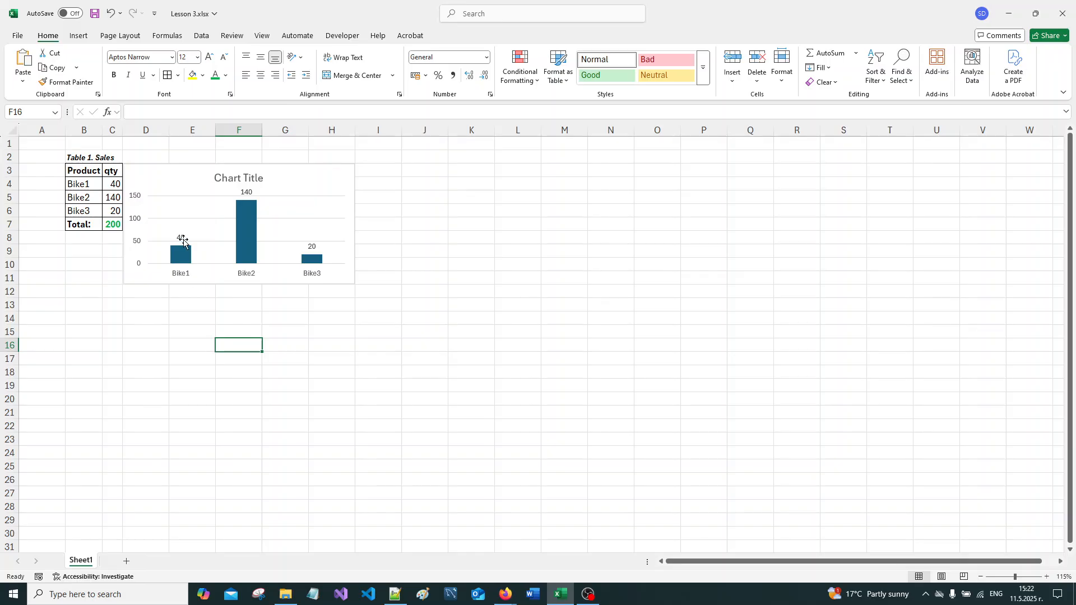
left_click(181, 237)
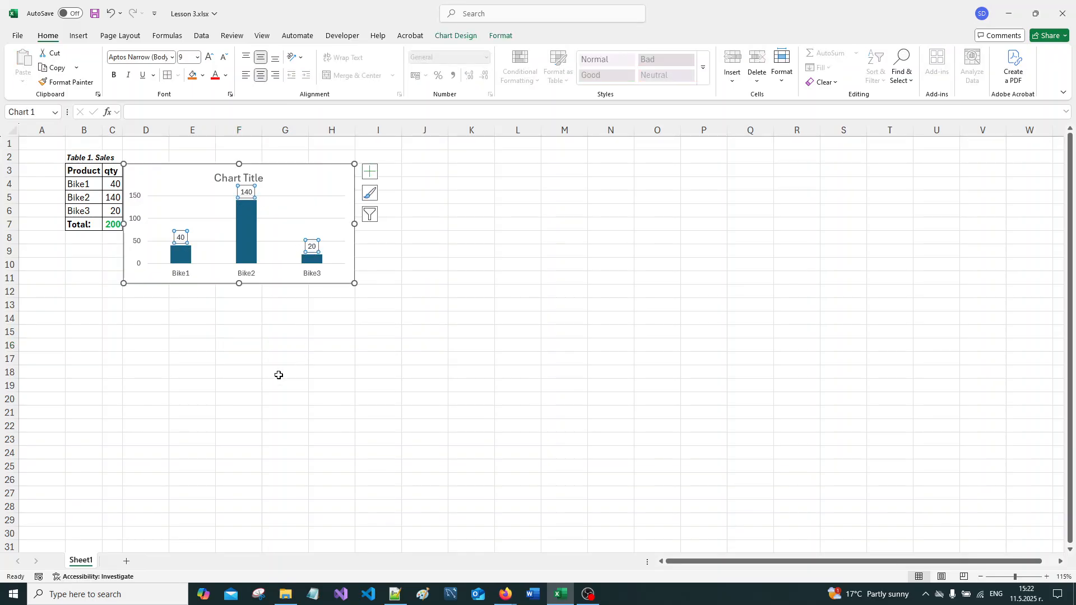
left_click(265, 360)
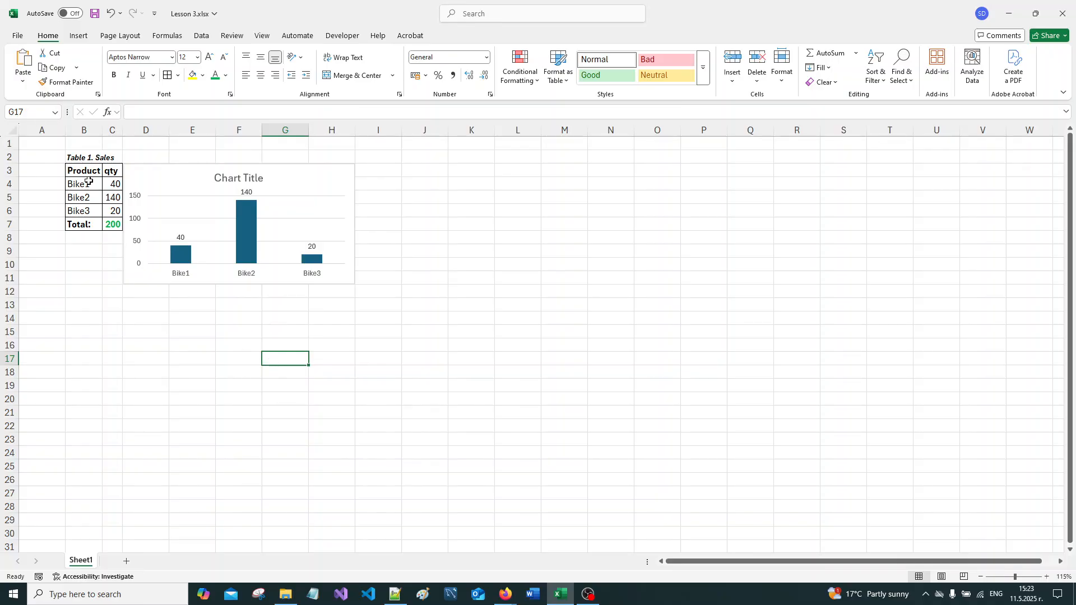
left_click(95, 17)
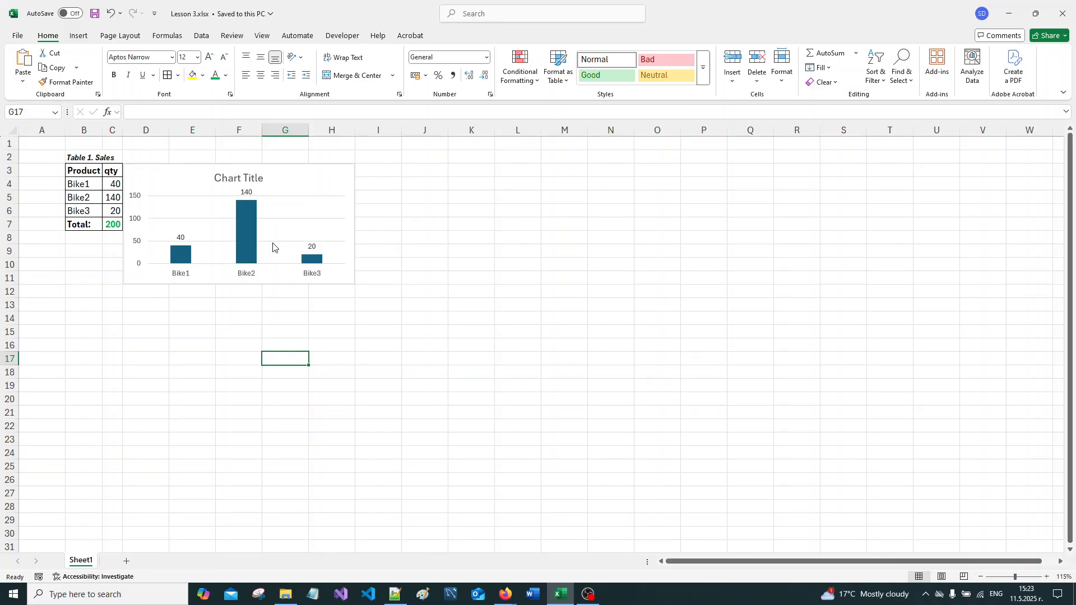
Add axis titles to both axes of the column chart
left_click(328, 179)
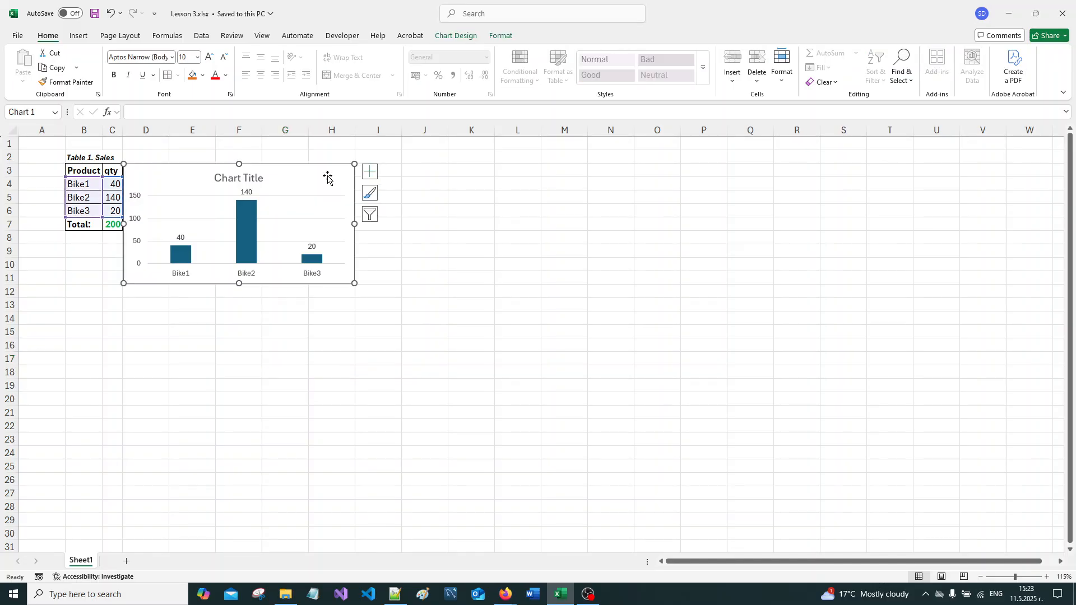
left_click(371, 176)
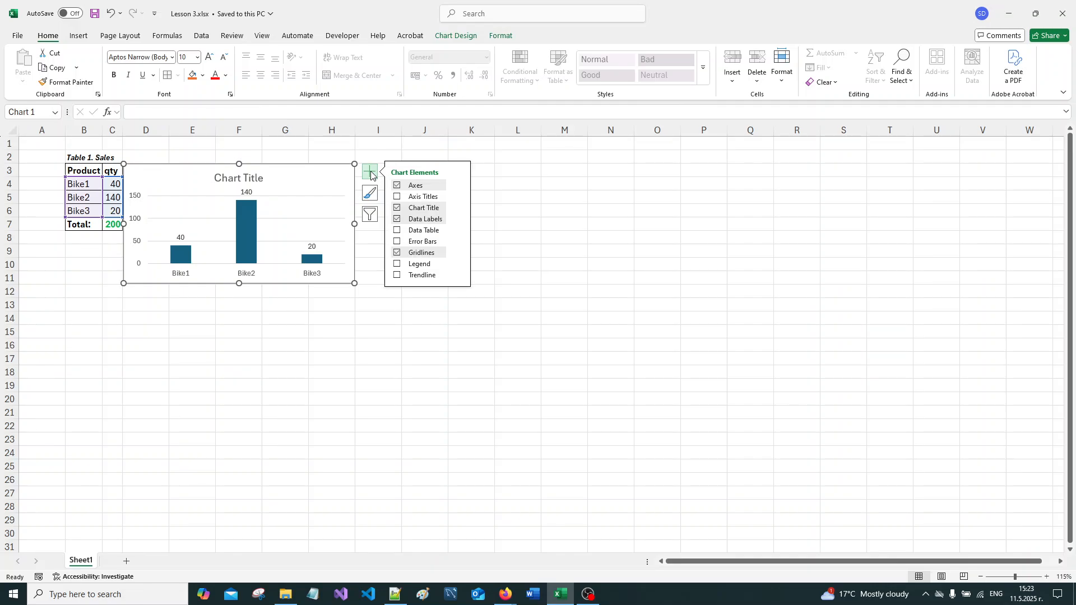
left_click(421, 198)
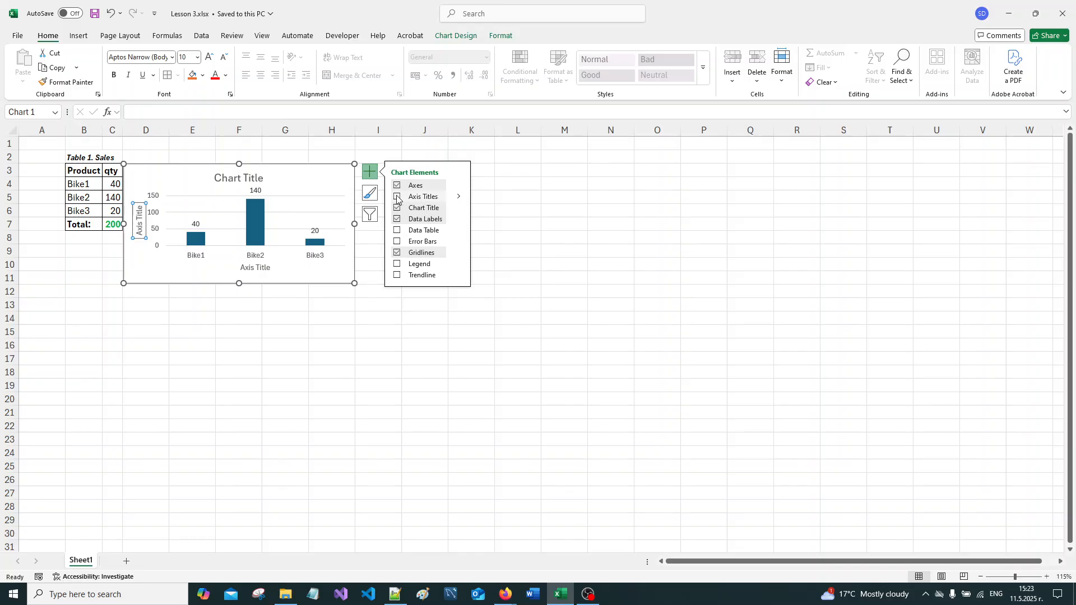
left_click(321, 329)
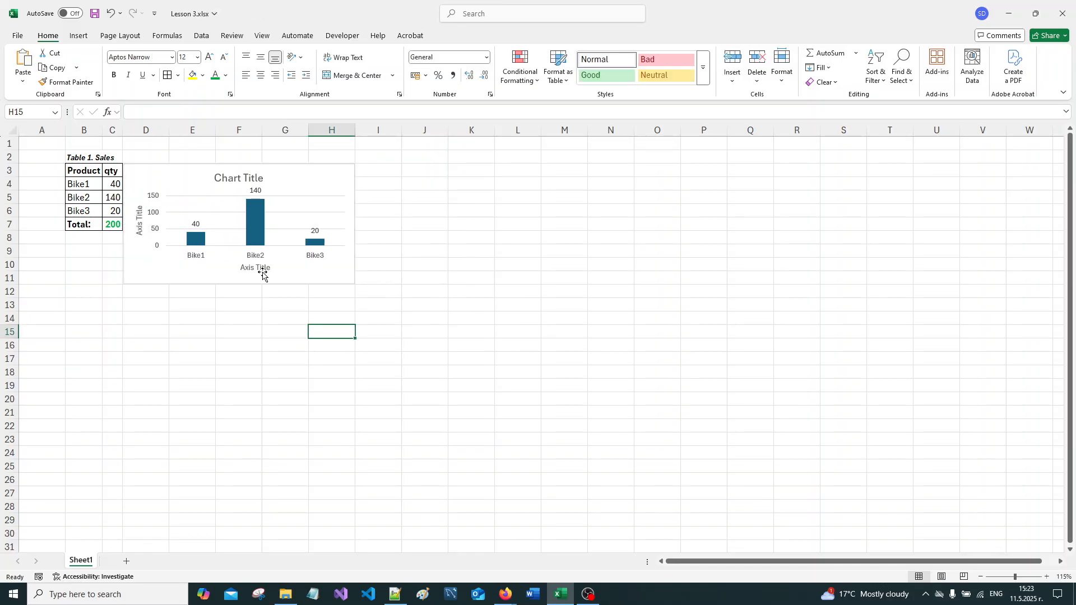
Replace the horizontal axis title text with Bike model
left_click(245, 272)
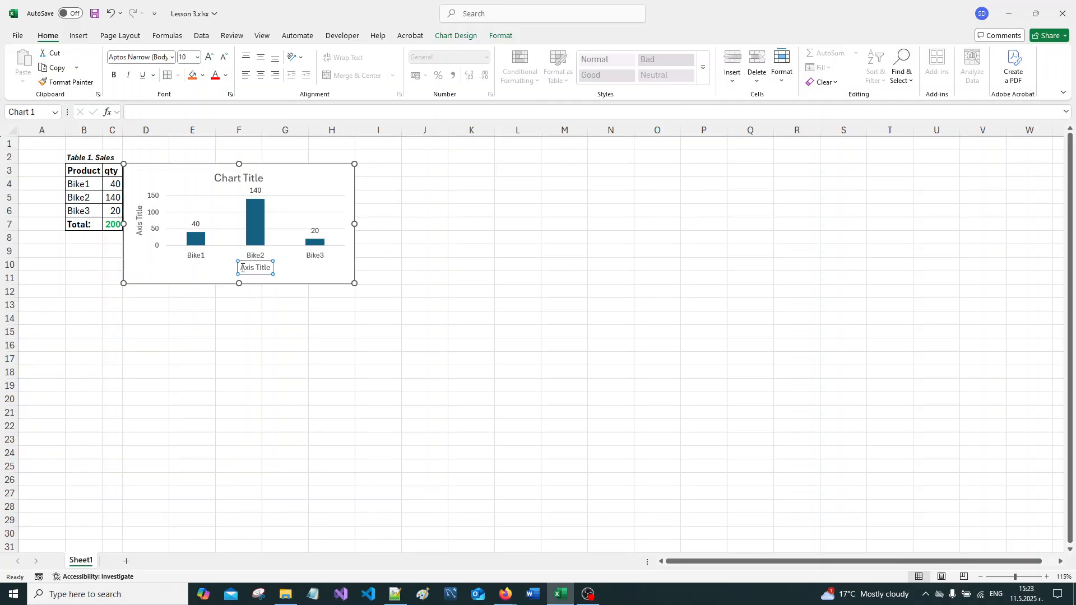
left_click_drag(246, 272, 269, 272)
key("ctrl+c")
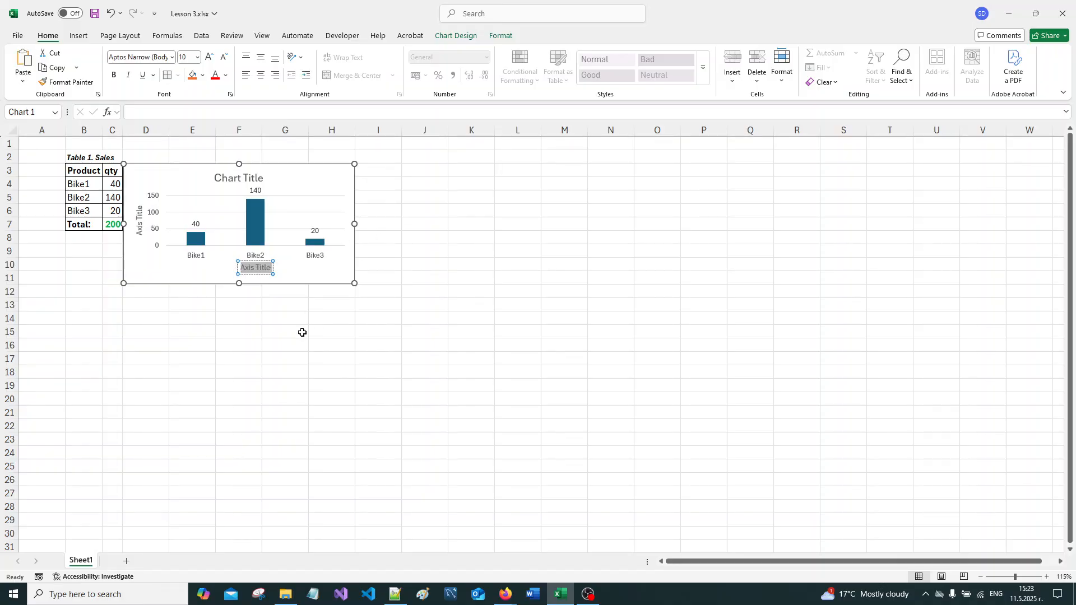
type("Bike model")
left_click(213, 328)
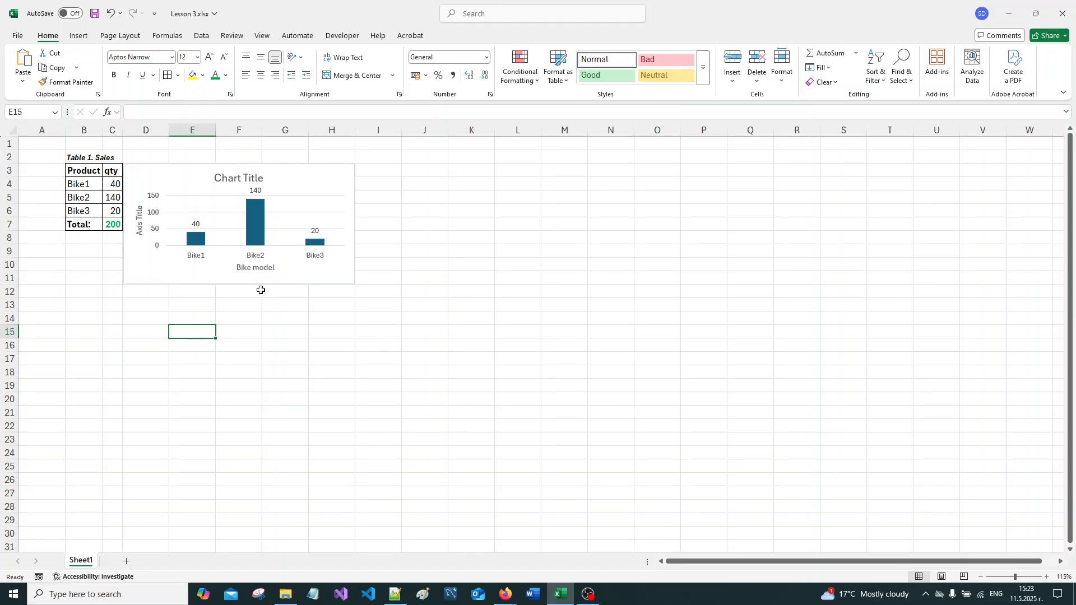
left_click(268, 268)
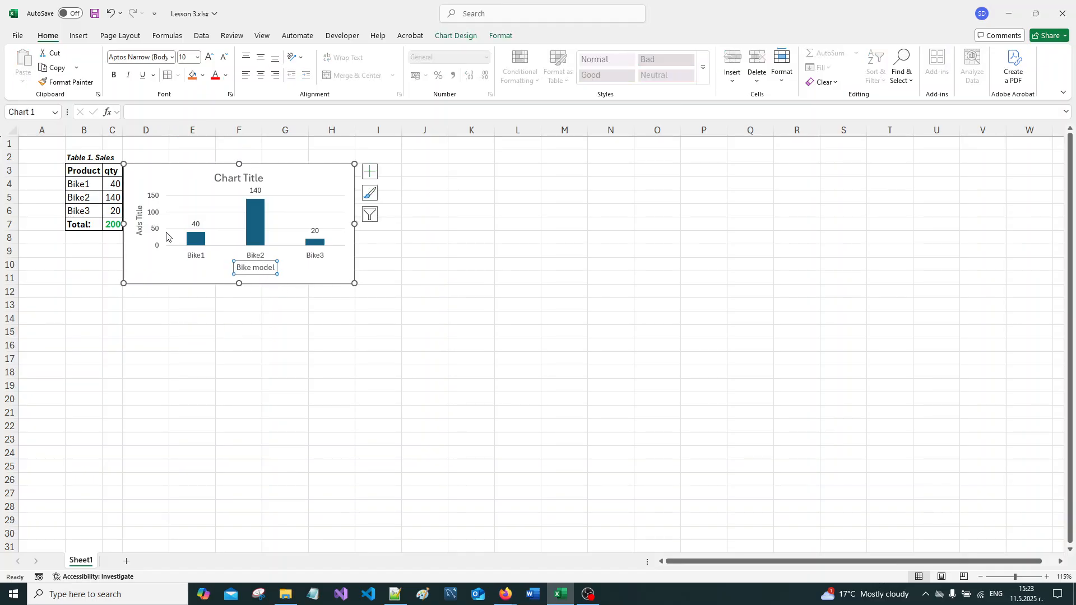
Replace the column chart's vertical axis title text with Number of bikes sold
left_click(139, 230)
left_click(140, 231)
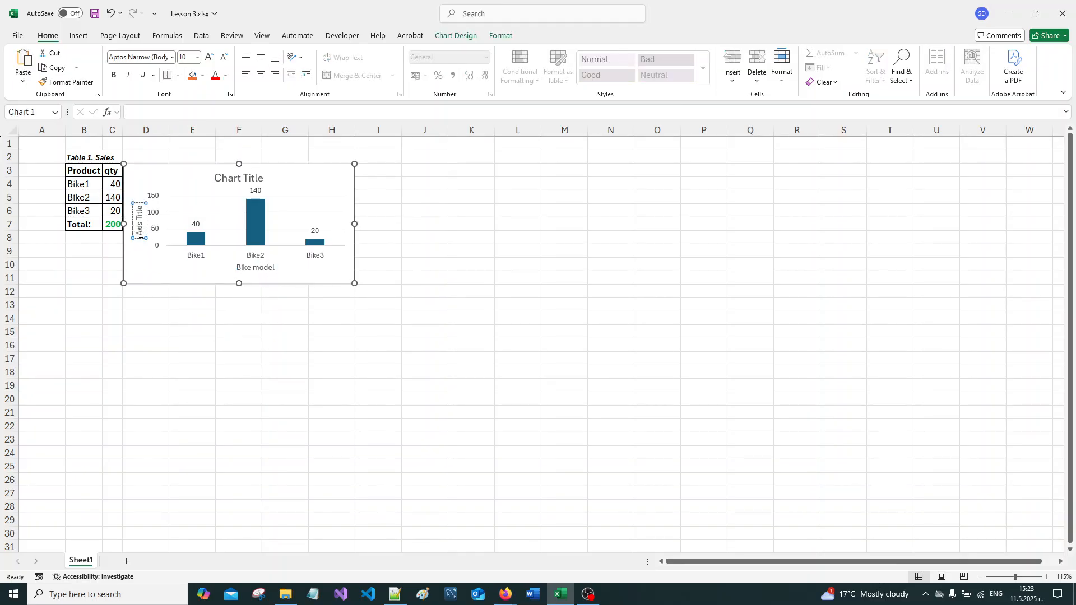
left_click_drag(140, 230, 144, 205)
key("Delete")
type("Number of bik")
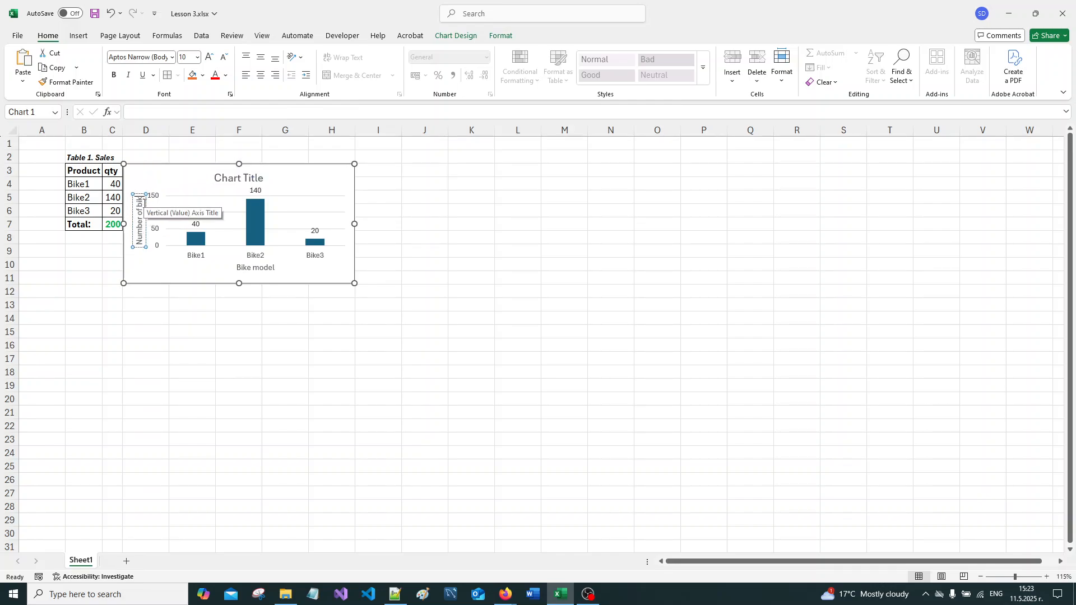
type("es sold")
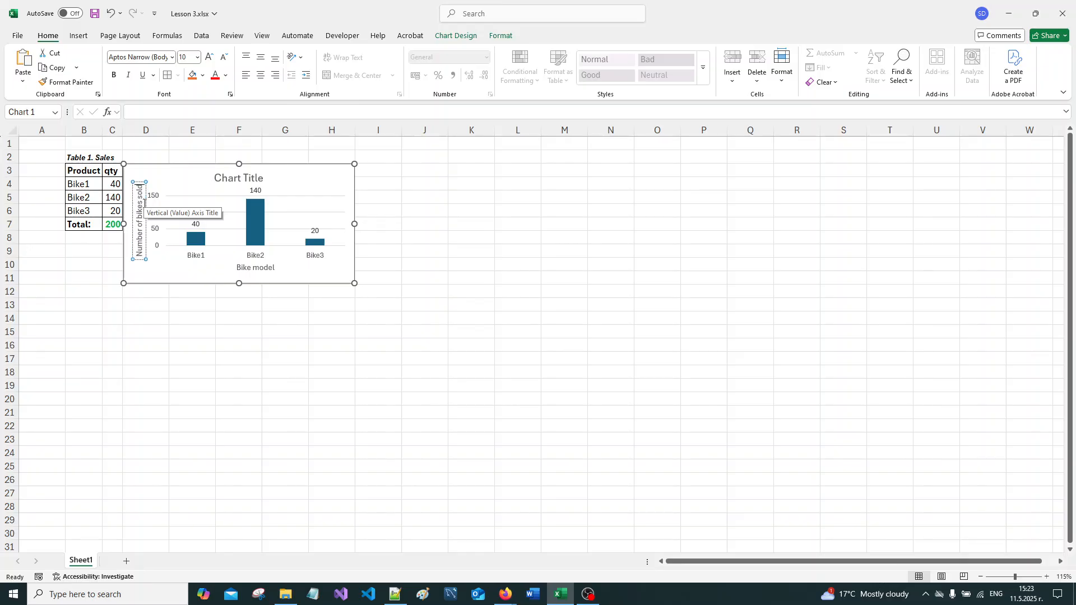
left_click(156, 321)
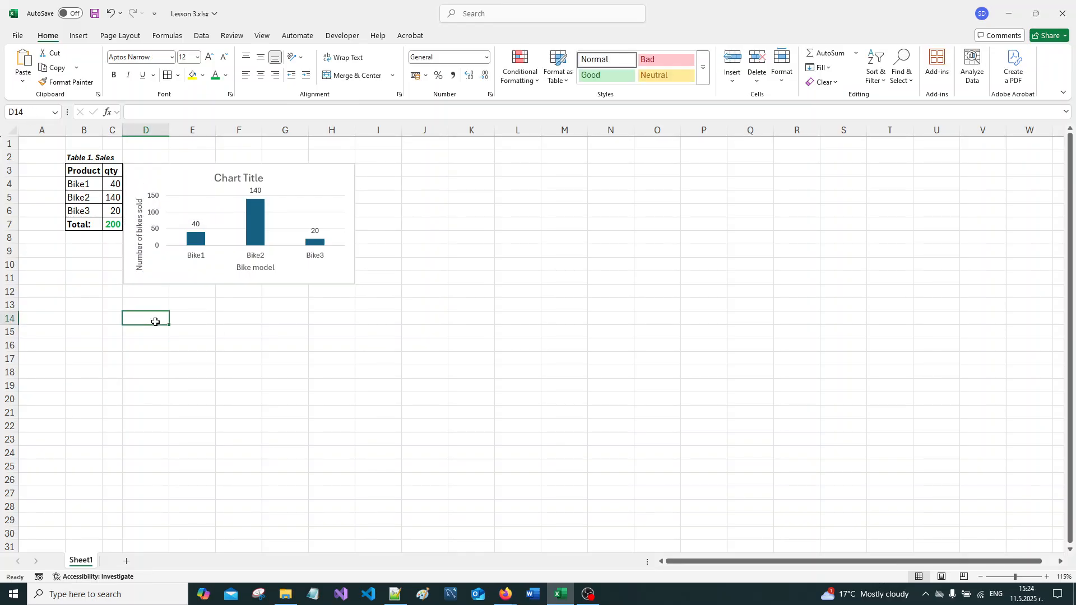
Enlarge the column chart so it spans columns D to I and reaches down to row 14
left_click(339, 274)
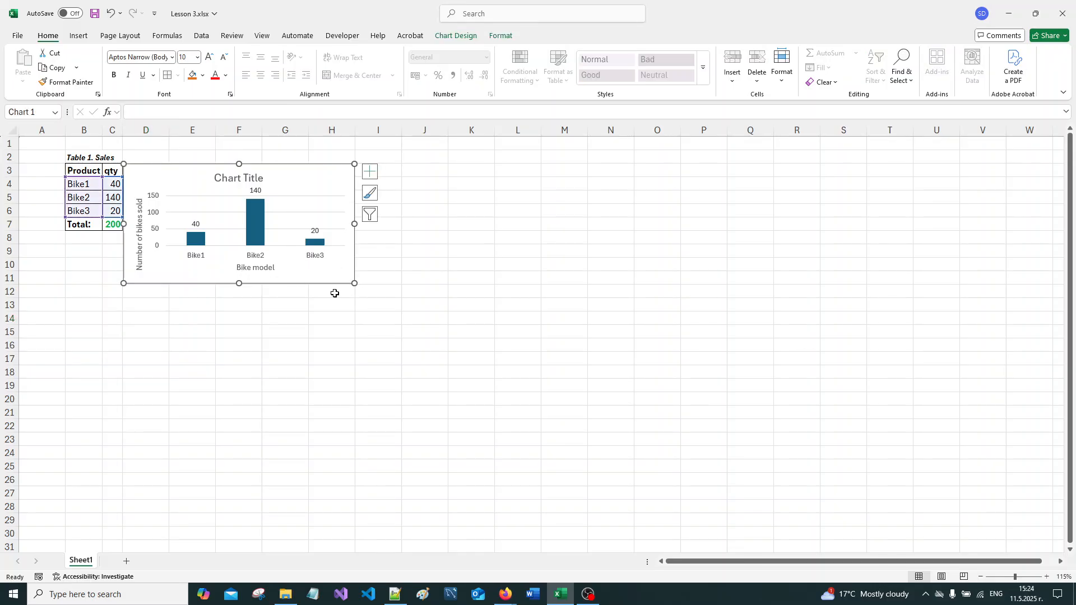
left_click_drag(355, 283, 400, 325)
left_click(266, 310)
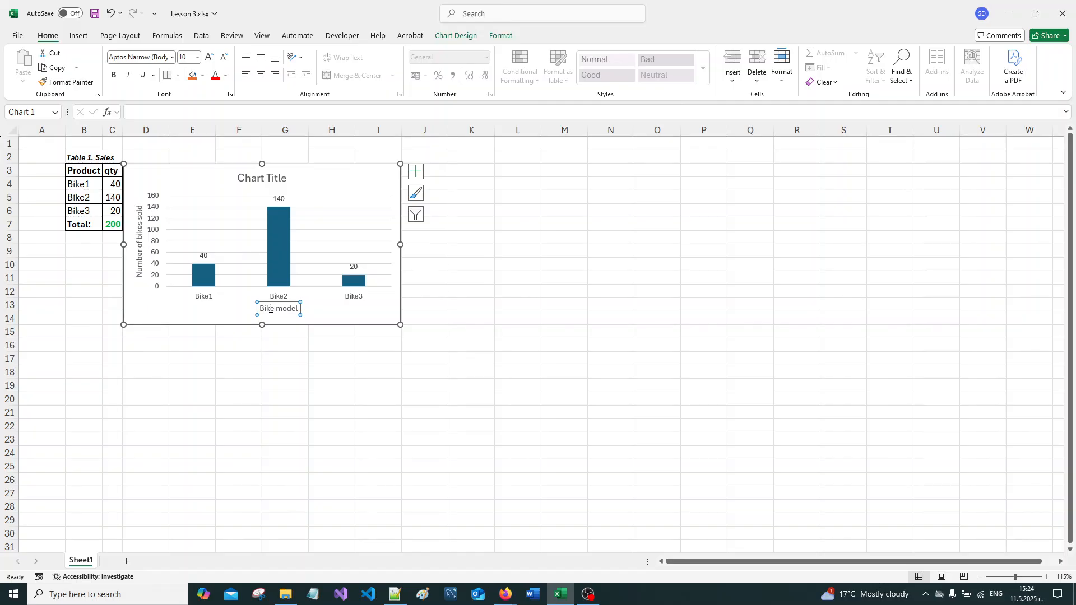
left_click(235, 398)
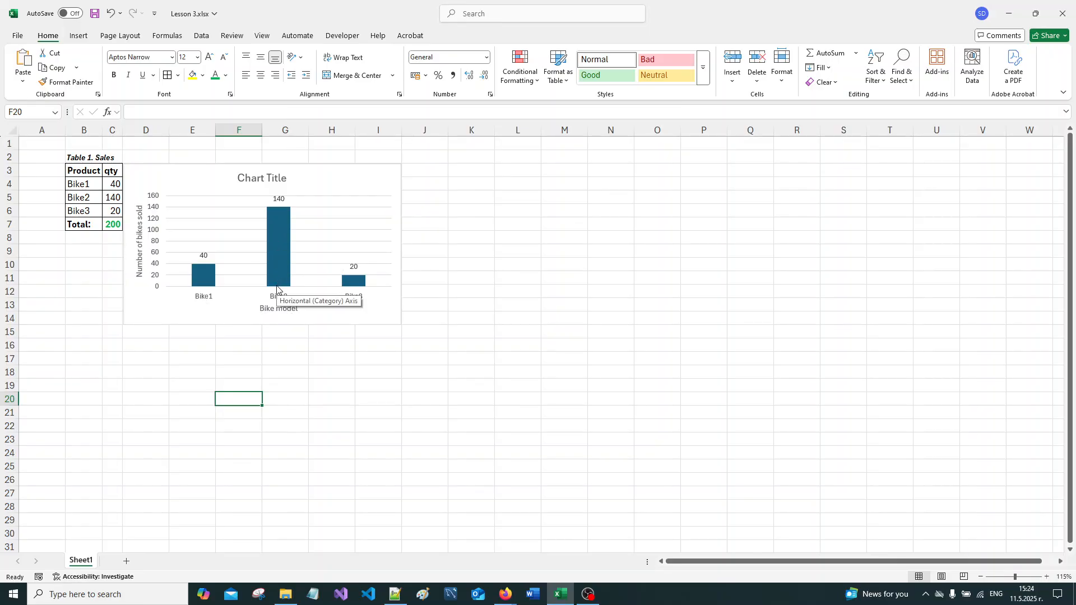
Replace the column chart's title text with Sales of bike
left_click(240, 178)
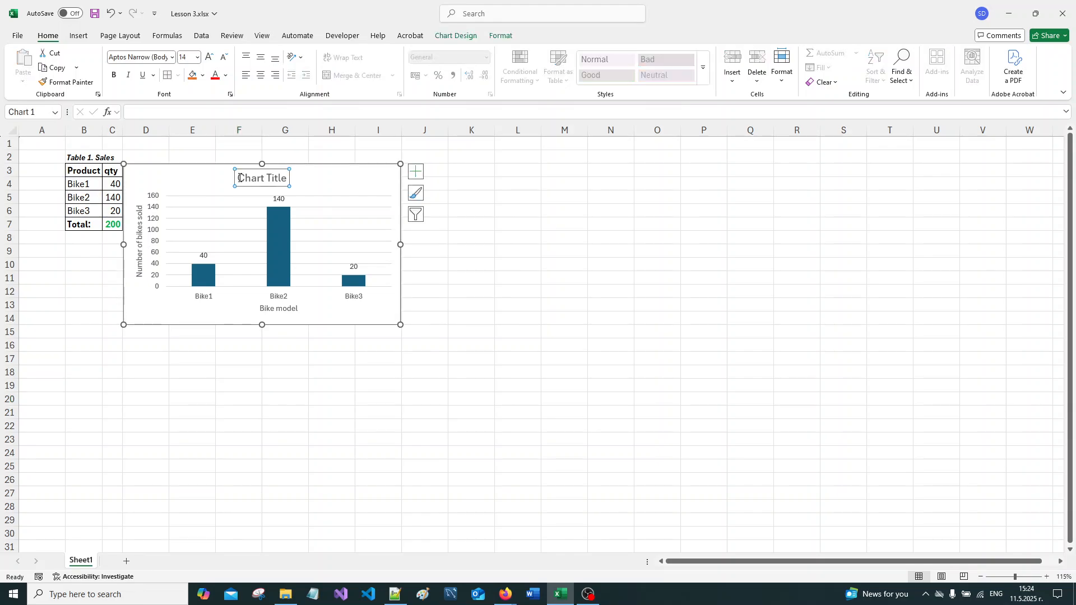
triple_click(240, 177)
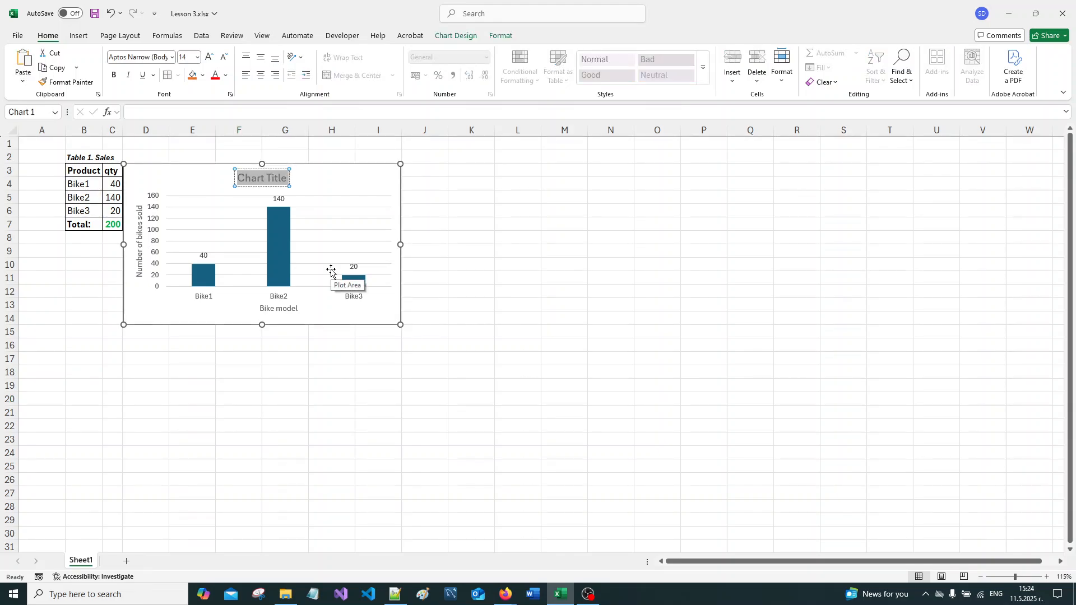
type("S")
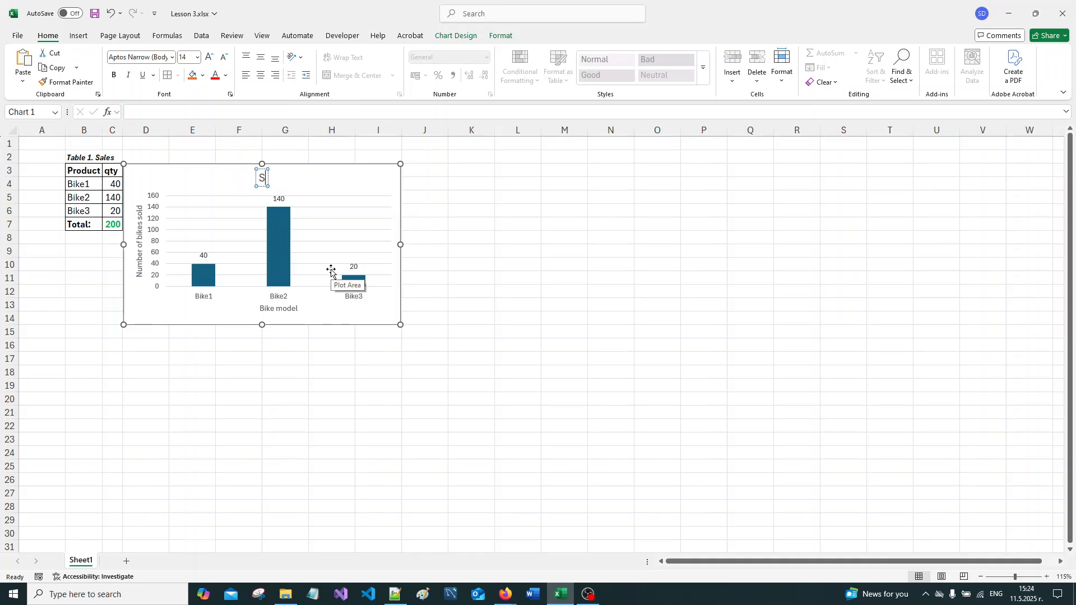
type("ales of bike")
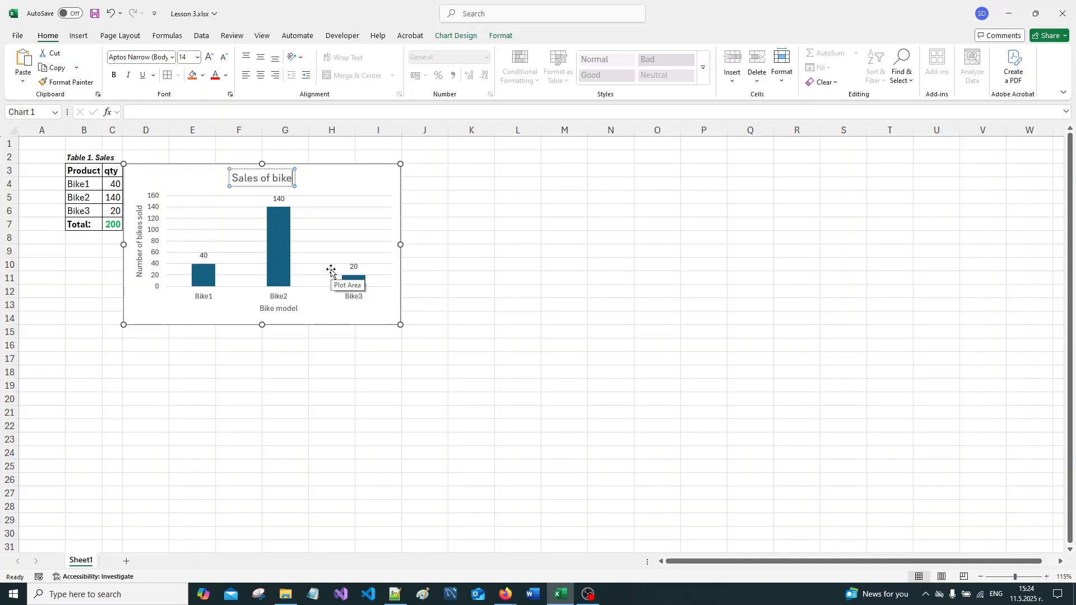
left_click(365, 400)
Extend the column chart's plot area slightly upward and shift the Bike model axis title slightly down and left
left_click(236, 203)
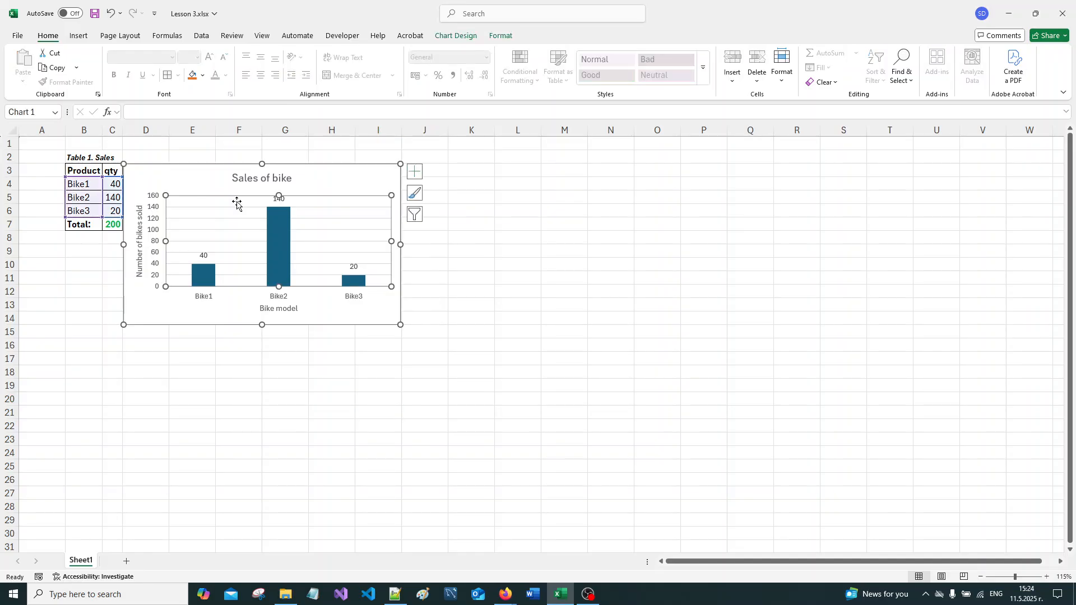
left_click_drag(278, 195, 279, 187)
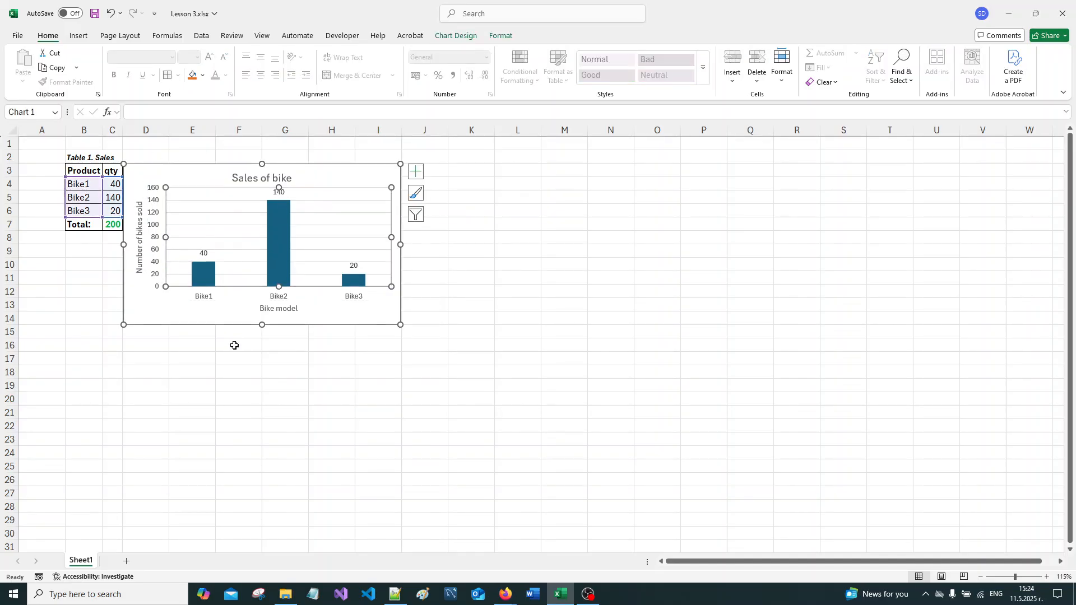
left_click(277, 312)
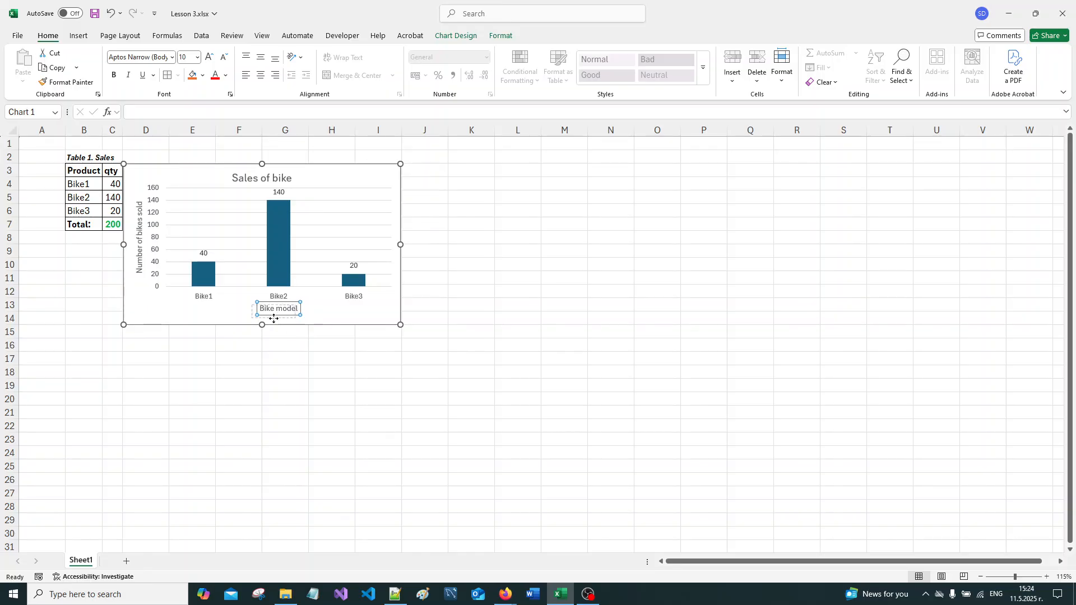
left_click(314, 285)
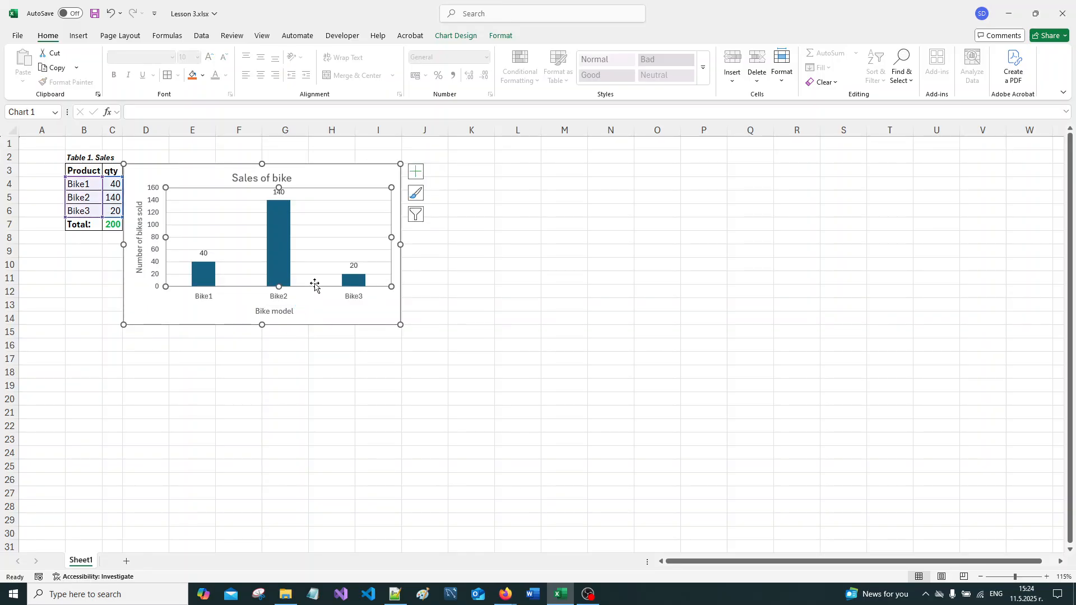
left_click(226, 372)
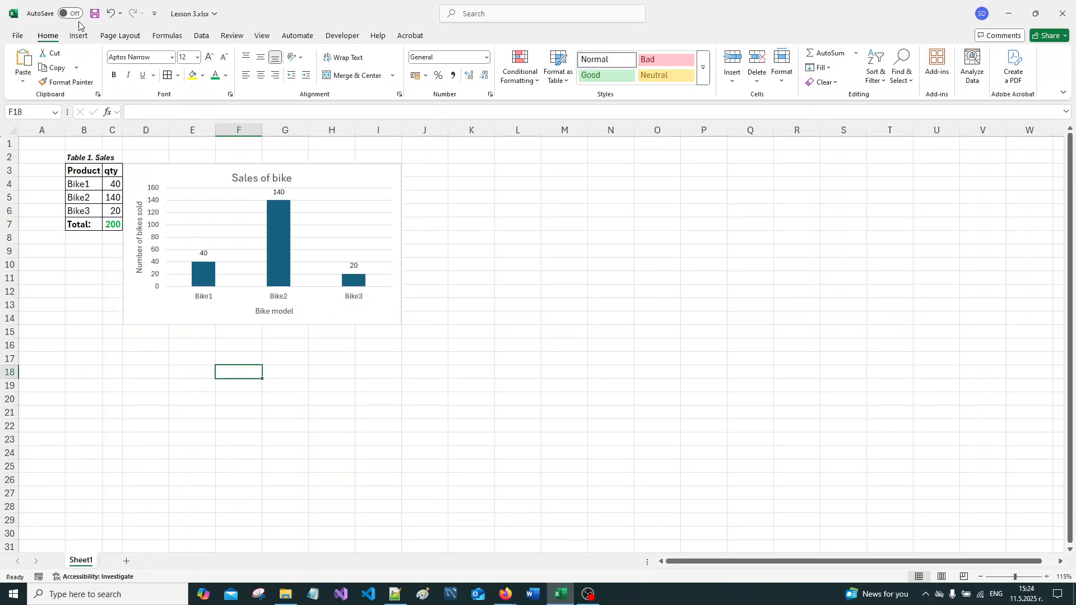
Save the workbook with the finished column chart
left_click(94, 13)
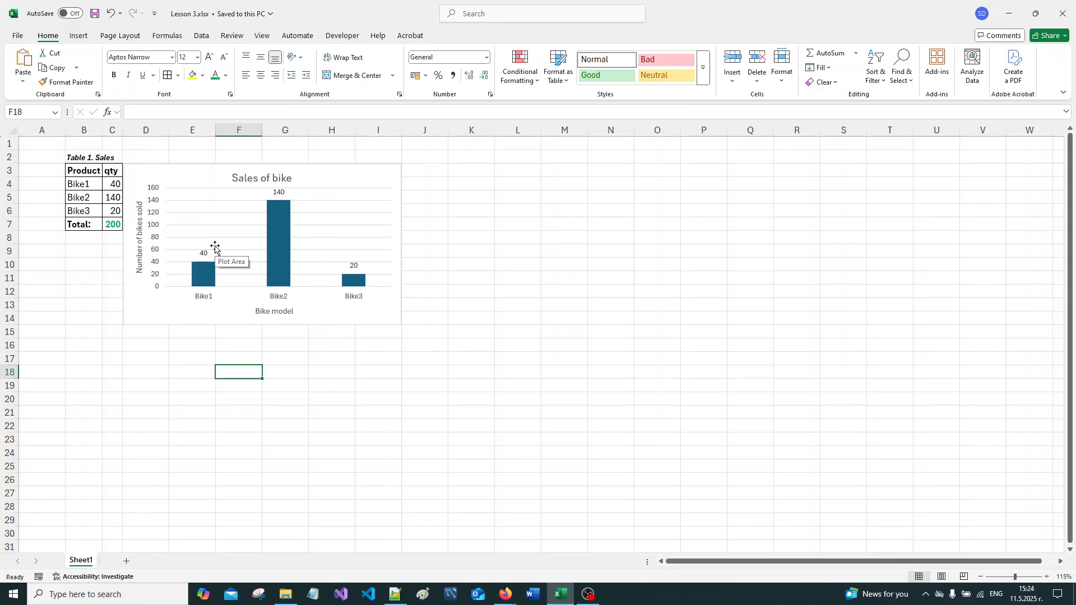
mouse_move(203, 282)
left_click(326, 345)
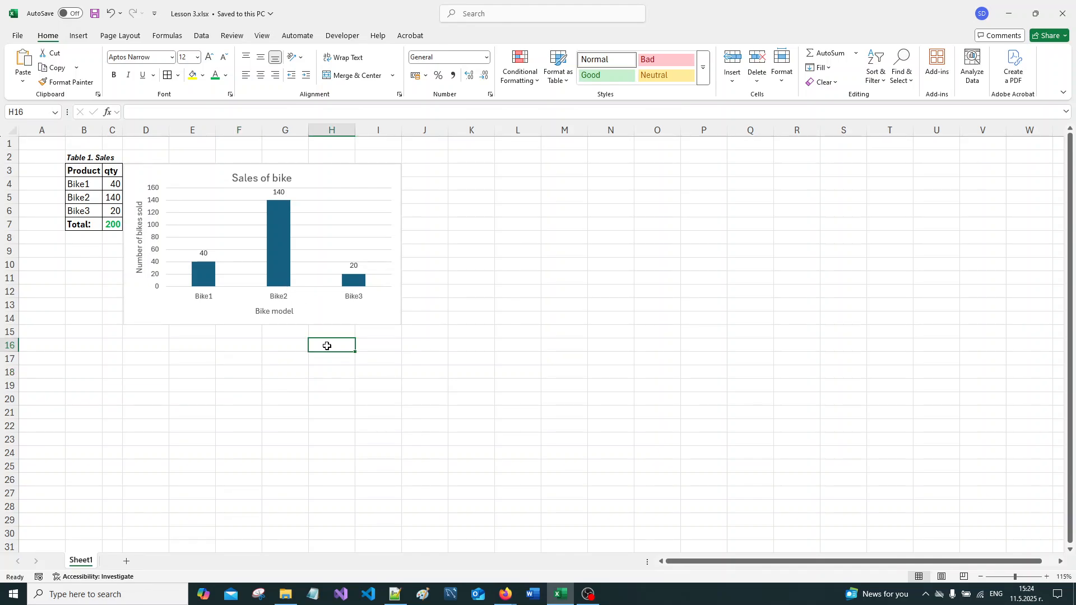
left_click(94, 14)
Insert a 3-D pie chart from the bike names and quantities in B4:C6
mouse_move(345, 285)
left_click_drag(84, 183, 111, 212)
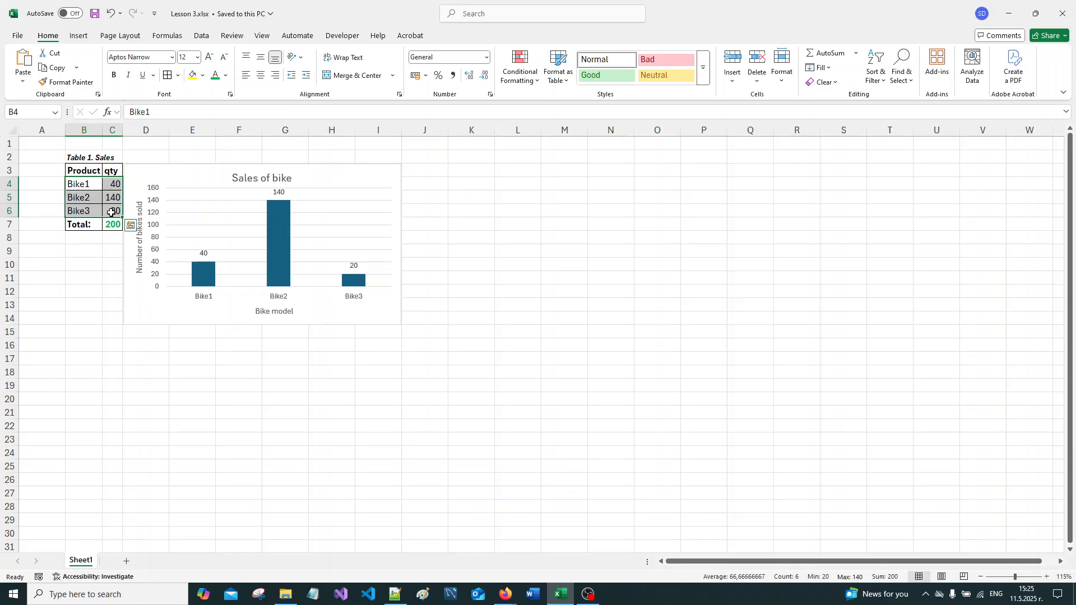
left_click(78, 35)
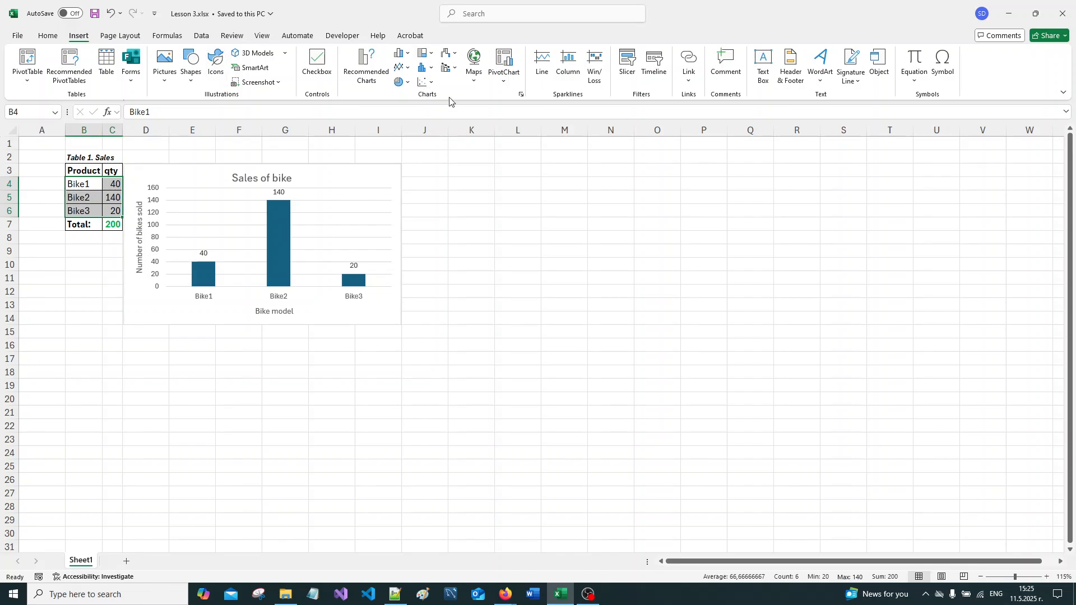
left_click(408, 84)
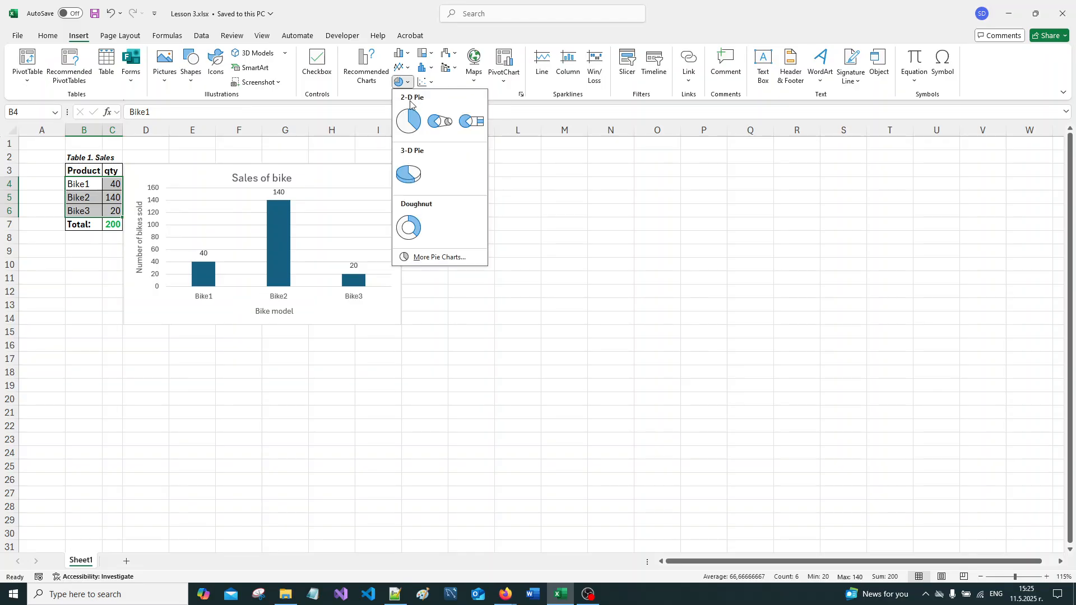
left_click(409, 175)
Place the pie chart directly below the column chart and shrink it to the same width, ending at row 27
left_click_drag(451, 279, 191, 351)
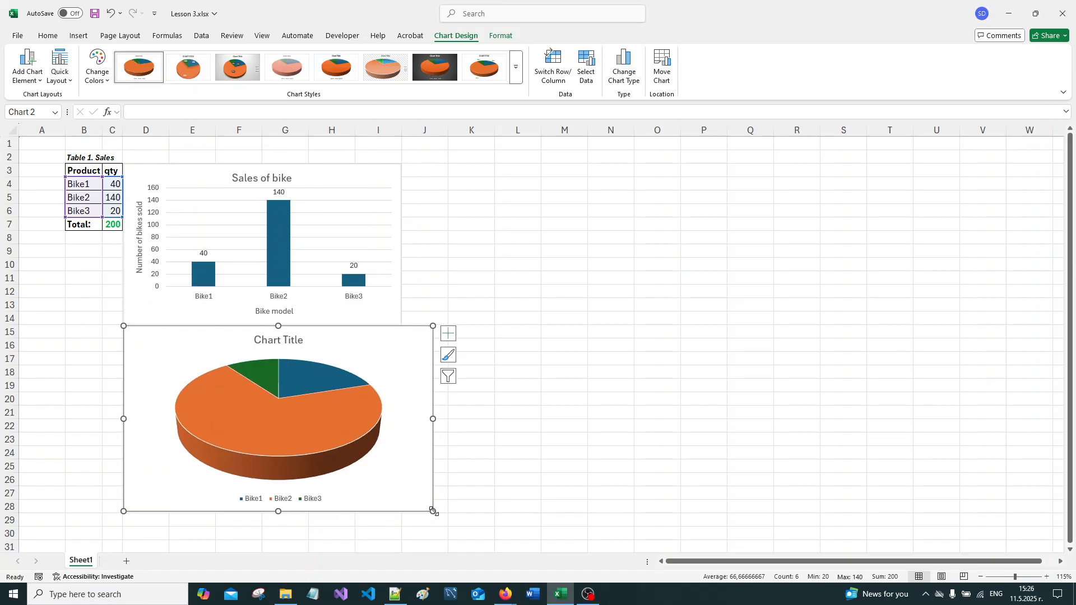
left_click_drag(432, 511, 402, 499)
left_click(538, 462)
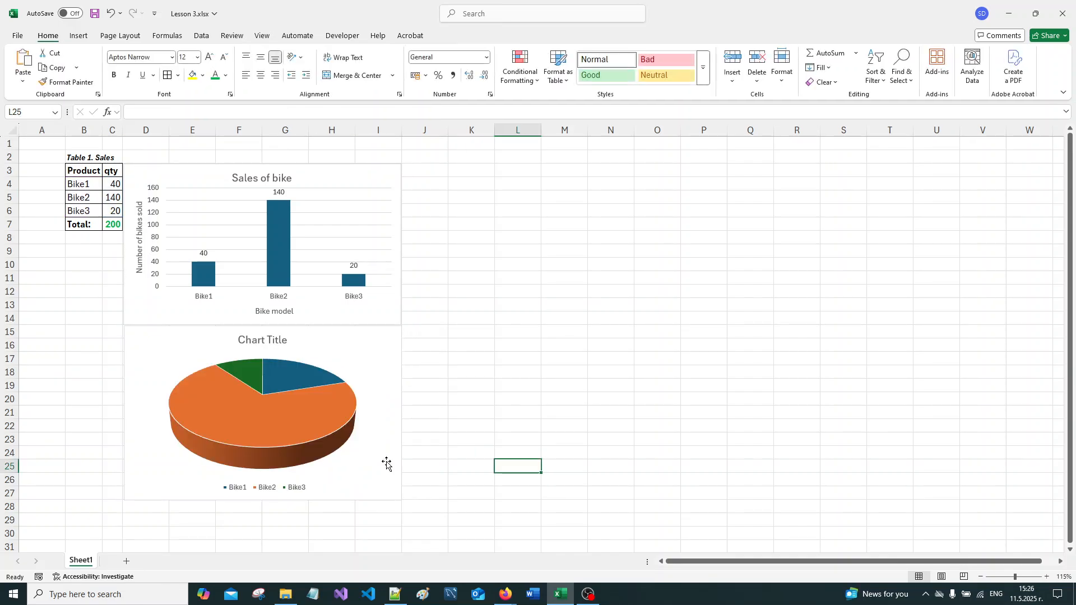
Replace the pie chart's title text with Shares of sales by bike model
left_click(245, 339)
left_click(245, 339)
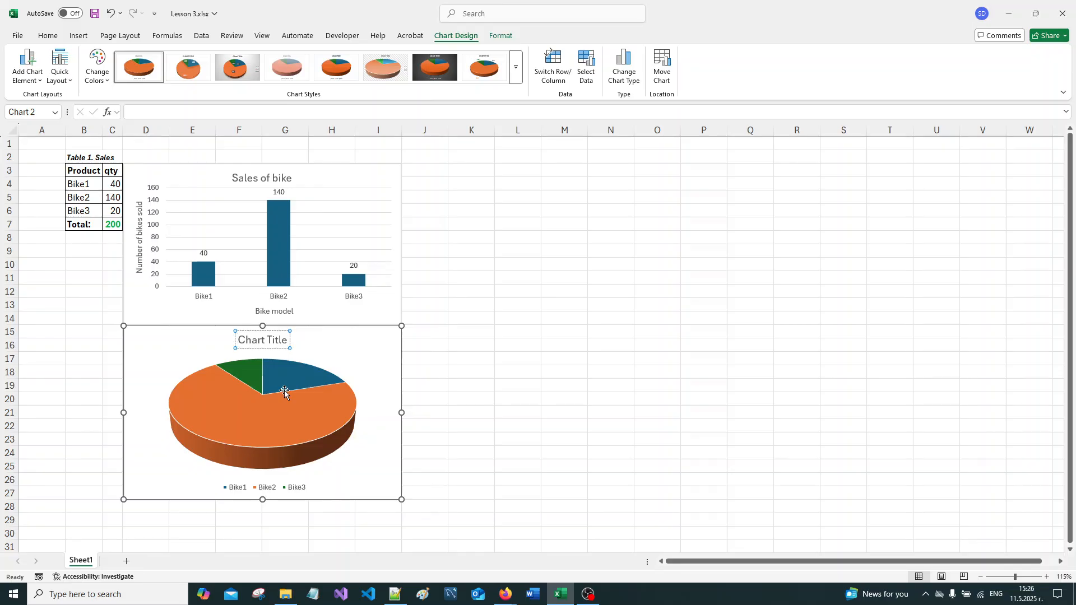
type("Shar")
type("es of ")
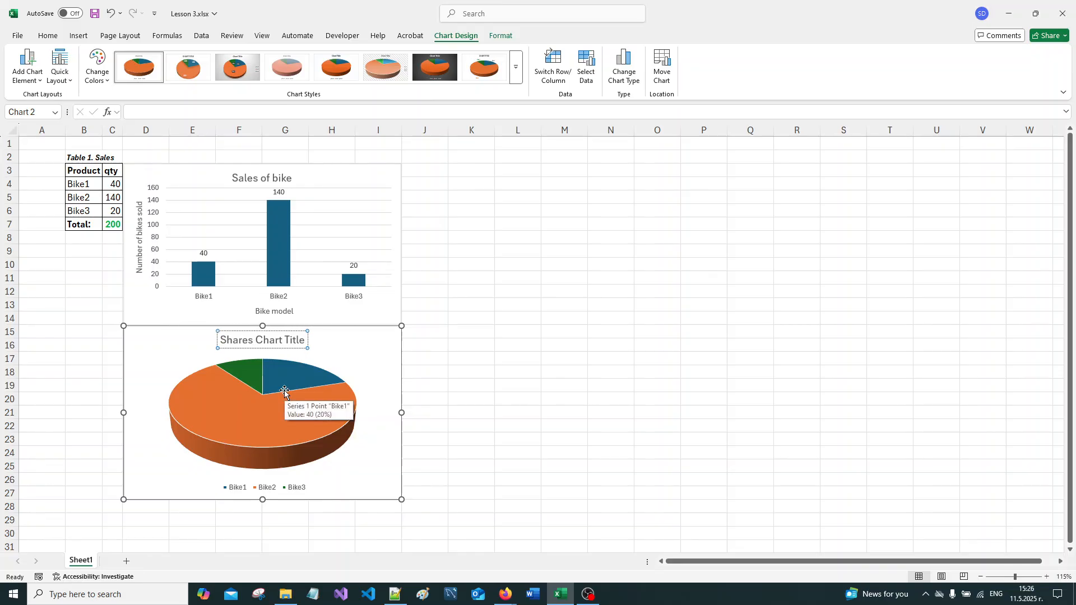
type("sales ")
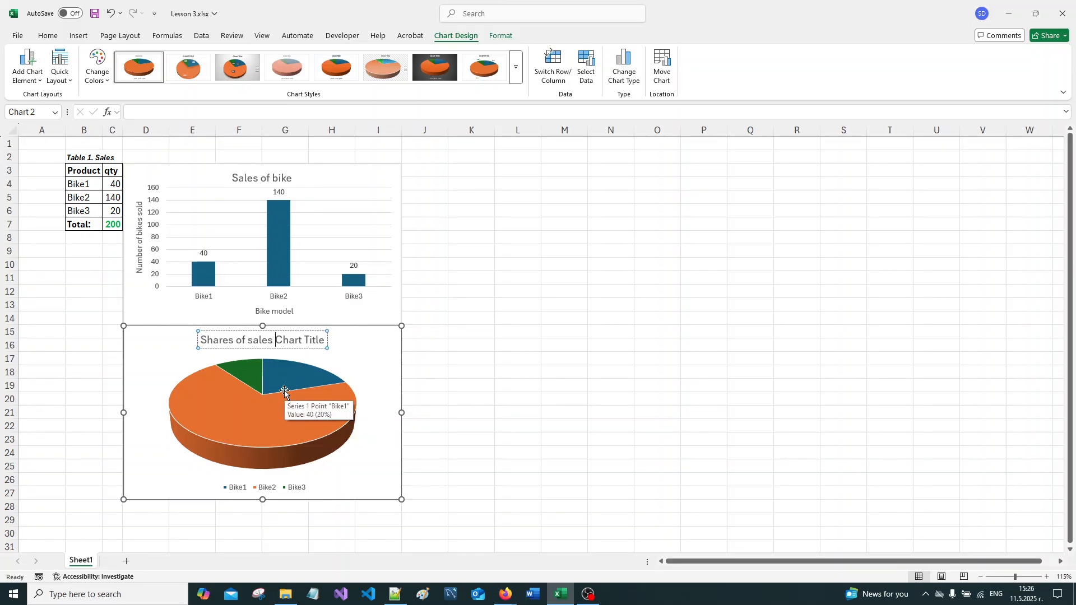
type("by bi")
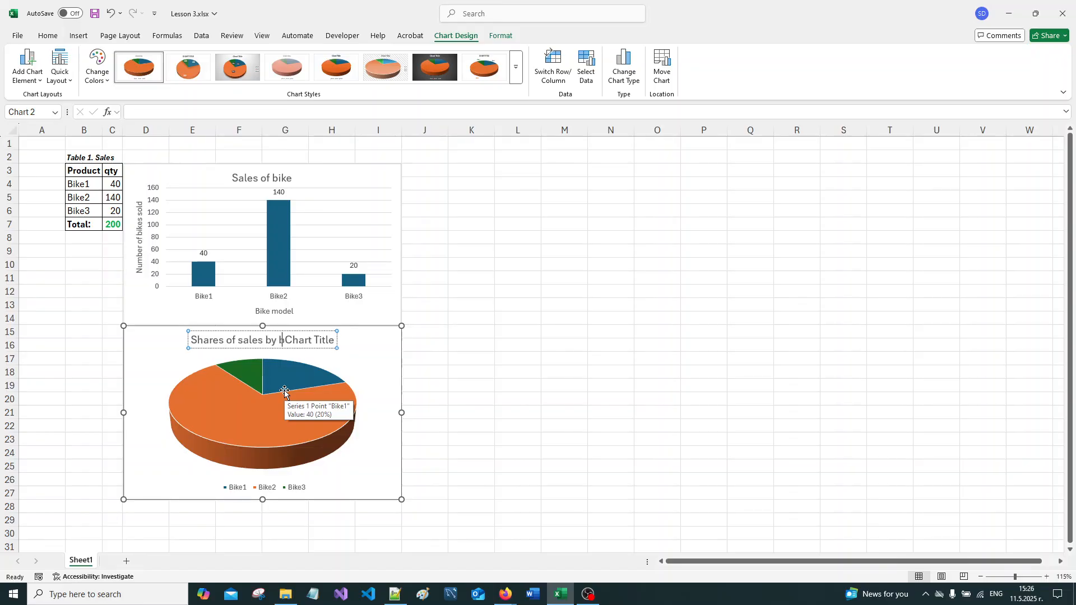
type("ke moed")
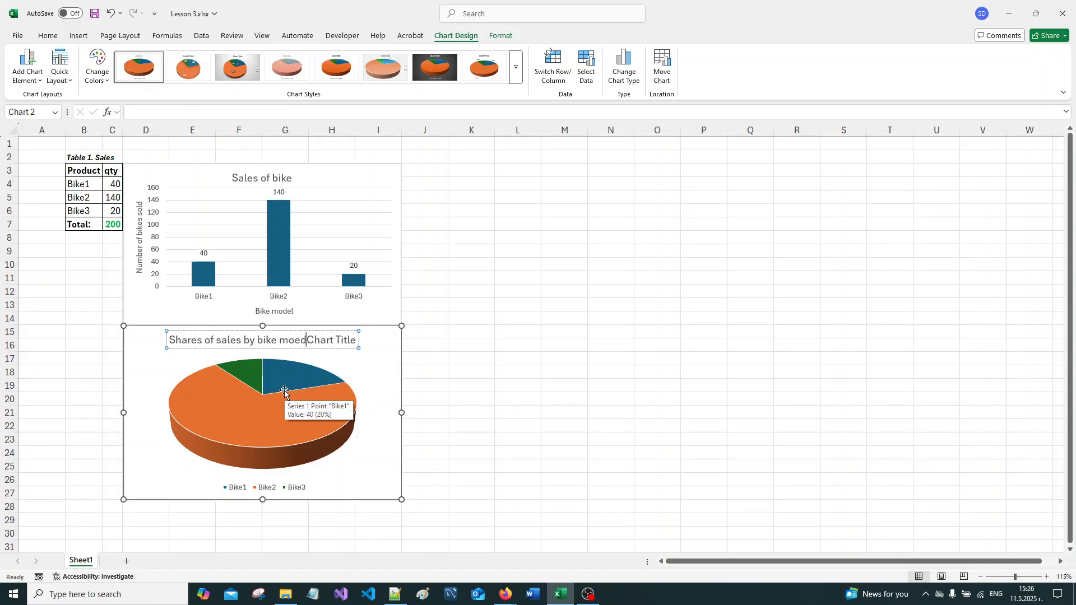
key("Delete")
key("BackSpace")
key("BackSpace")
type("de")
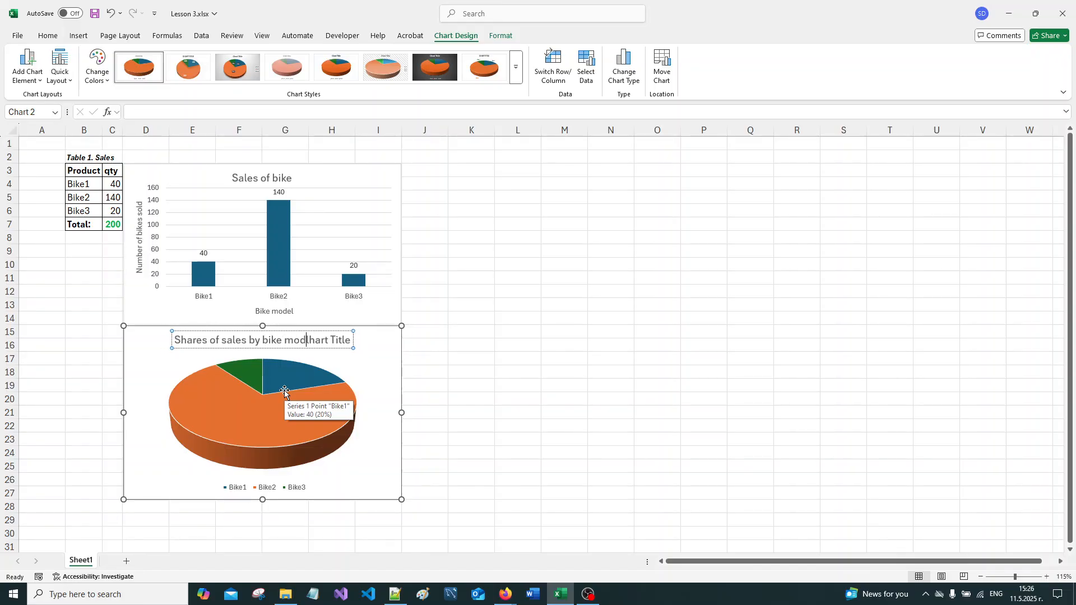
type("l")
key("BackSpace")
type("el")
key("Delete")
key("Delete")
key("Delete")
key("Delete")
key("Delete")
key("Delete")
key("Delete")
key("Delete")
key("Delete")
key("Delete")
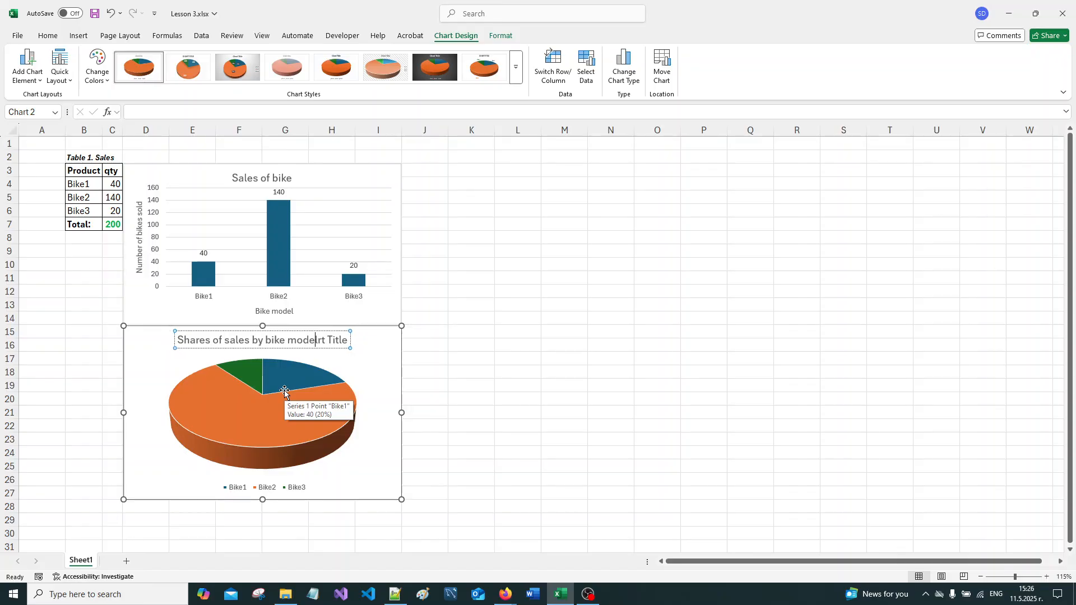
left_click(552, 333)
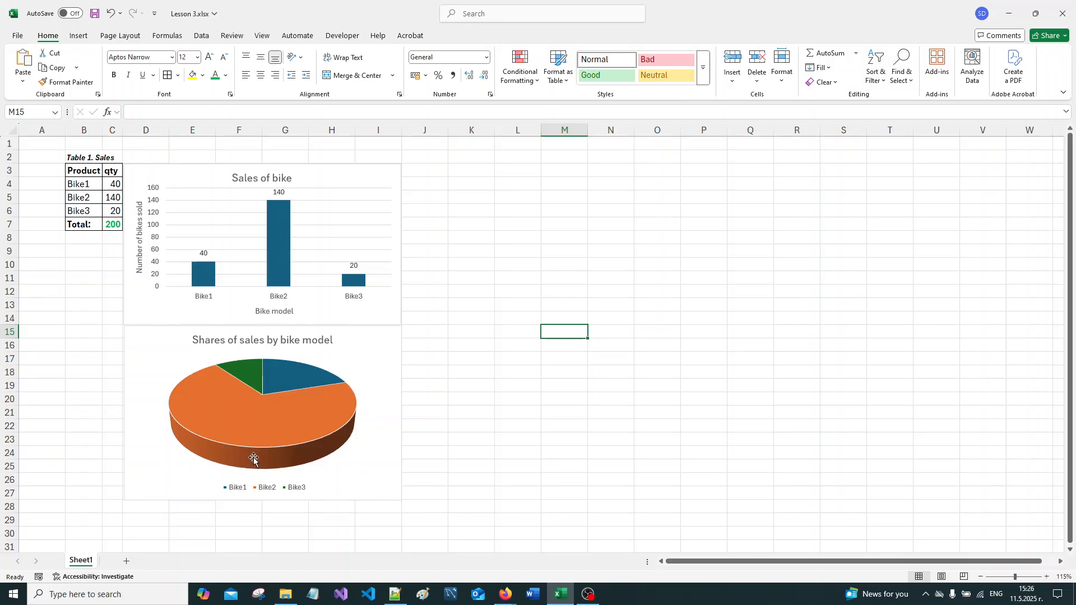
Add data callouts to the pie chart's series
mouse_move(255, 439)
left_click(320, 421)
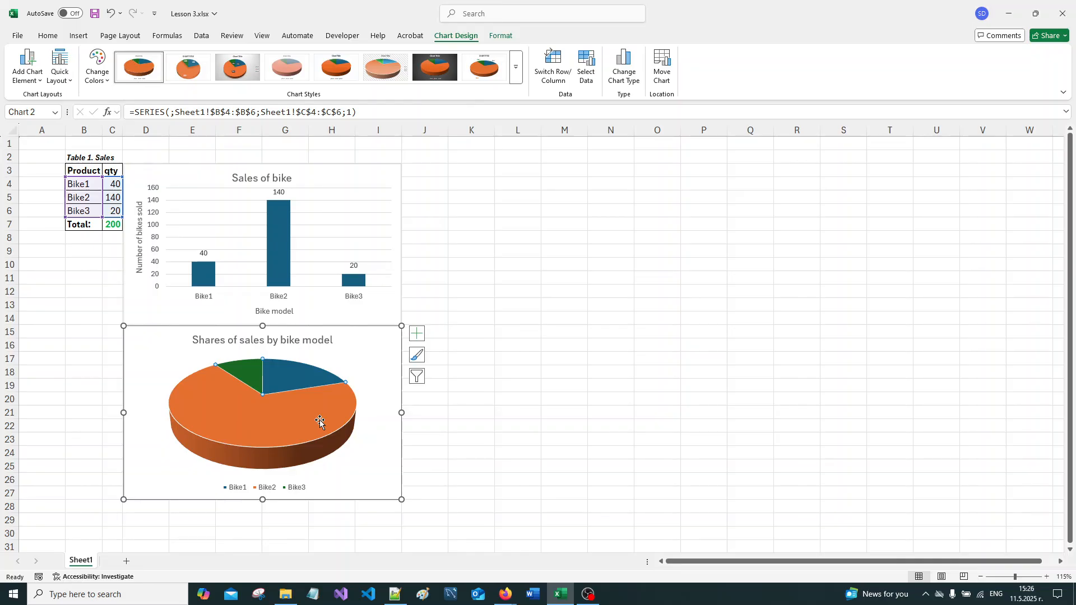
right_click(320, 422)
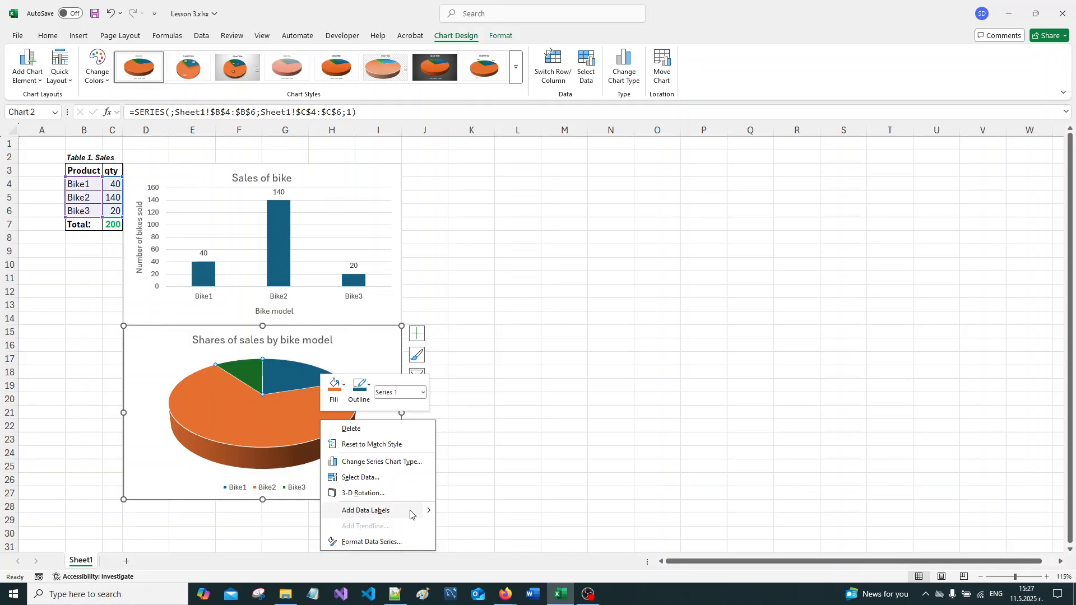
mouse_move(429, 514)
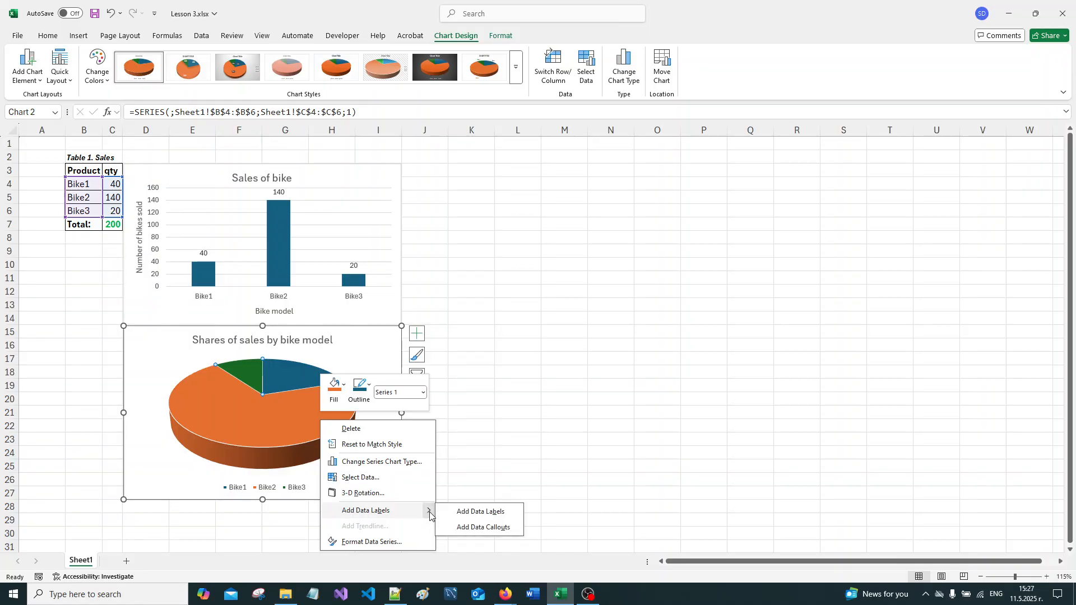
left_click(465, 527)
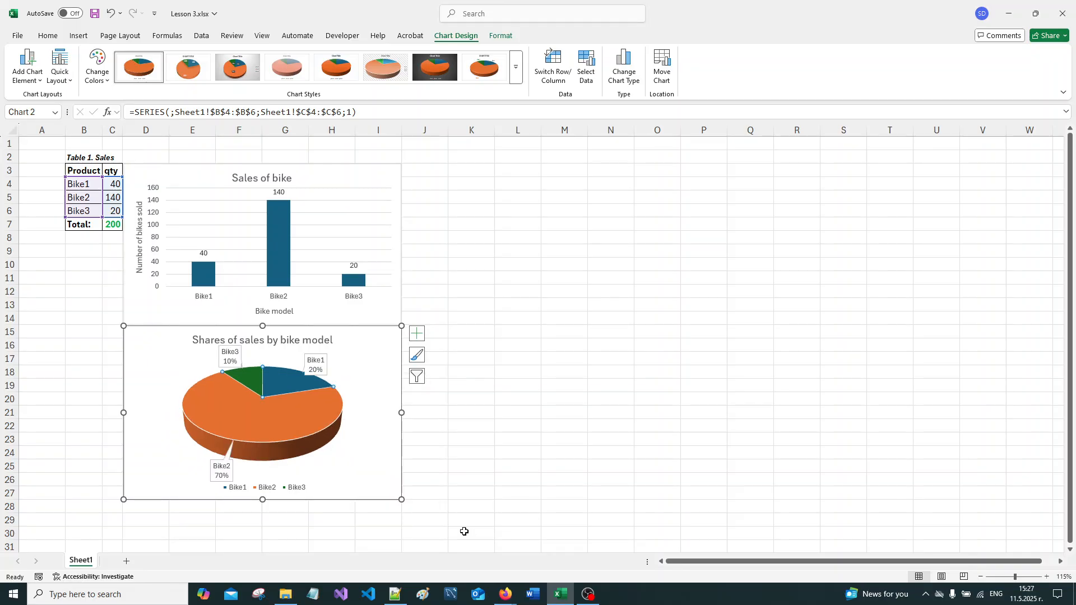
Move the pie chart's Bike1 callout outward, clear of the pie's upper-right edge
left_click(531, 470)
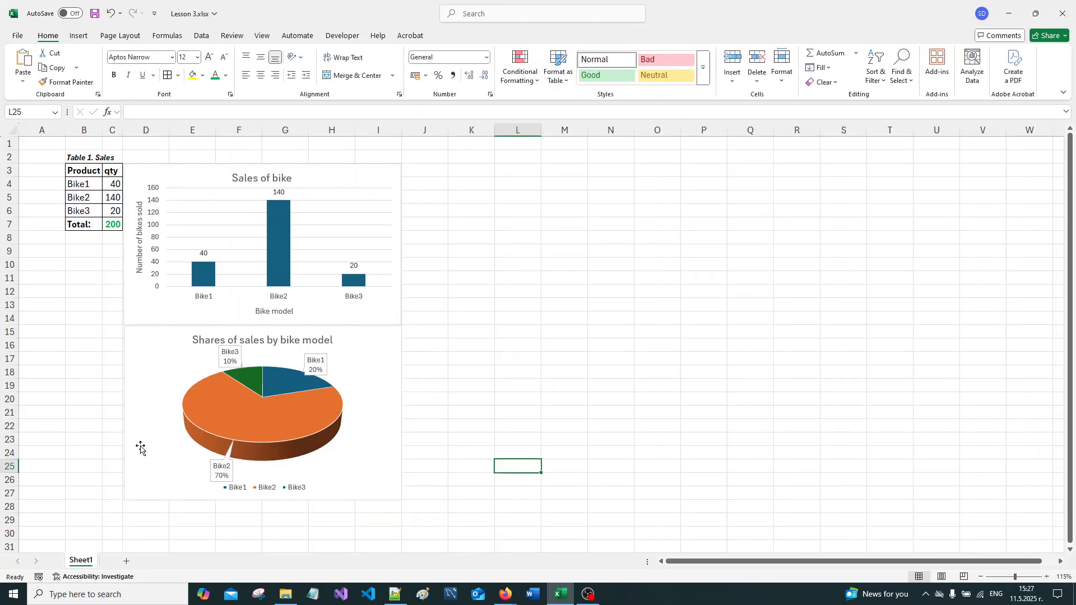
left_click(315, 374)
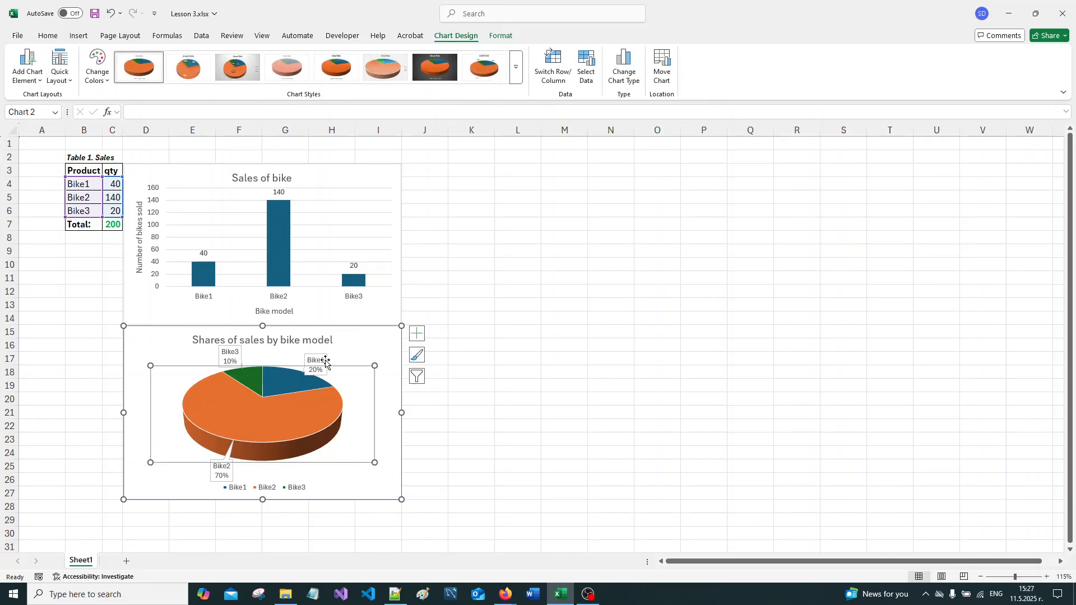
left_click(324, 363)
left_click_drag(327, 361, 363, 355)
Move the Bike3 callout to the left of the pie chart's title and the Bike2 callout to the pie's lower left
left_click(221, 357)
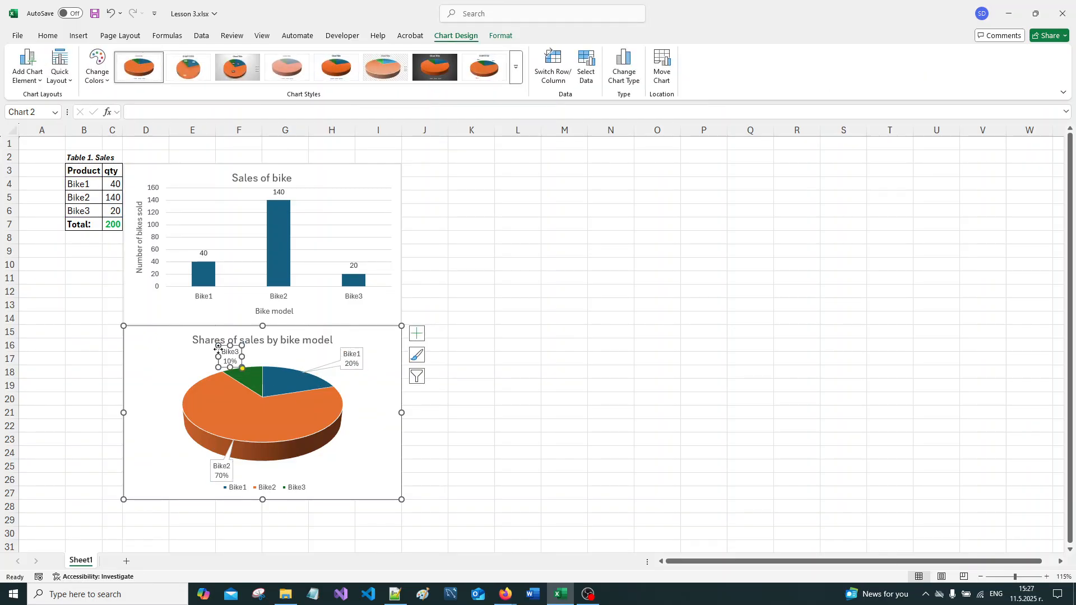
left_click_drag(219, 348, 149, 350)
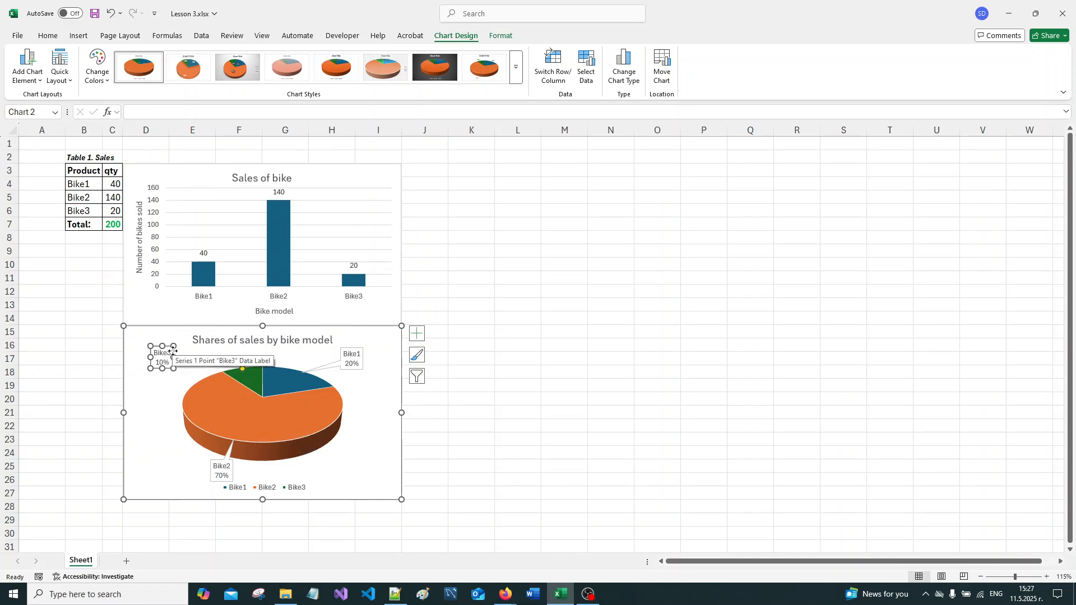
left_click_drag(164, 357, 188, 339)
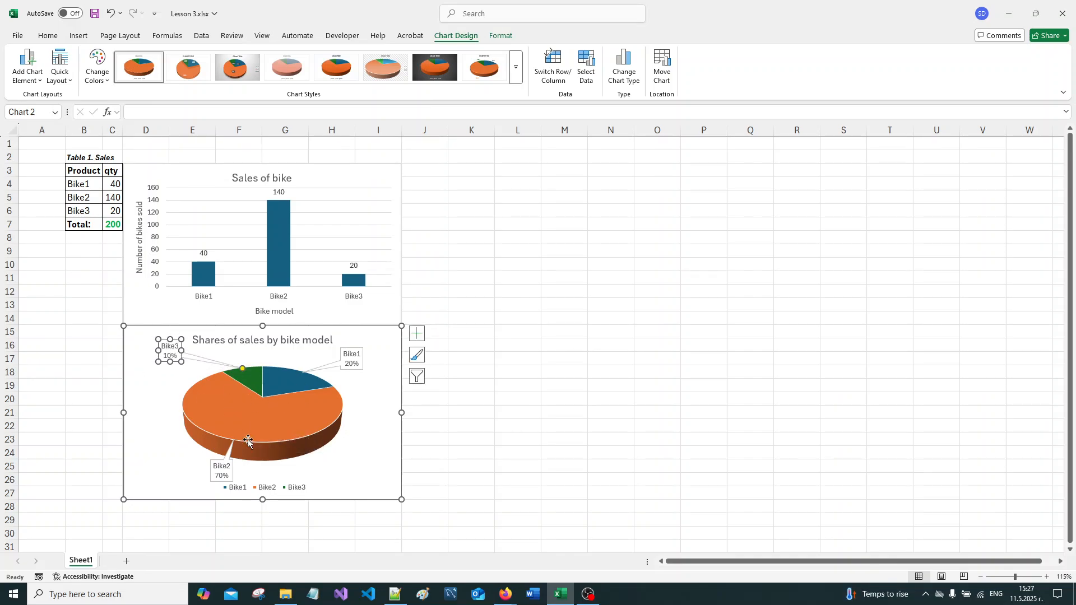
left_click(226, 468)
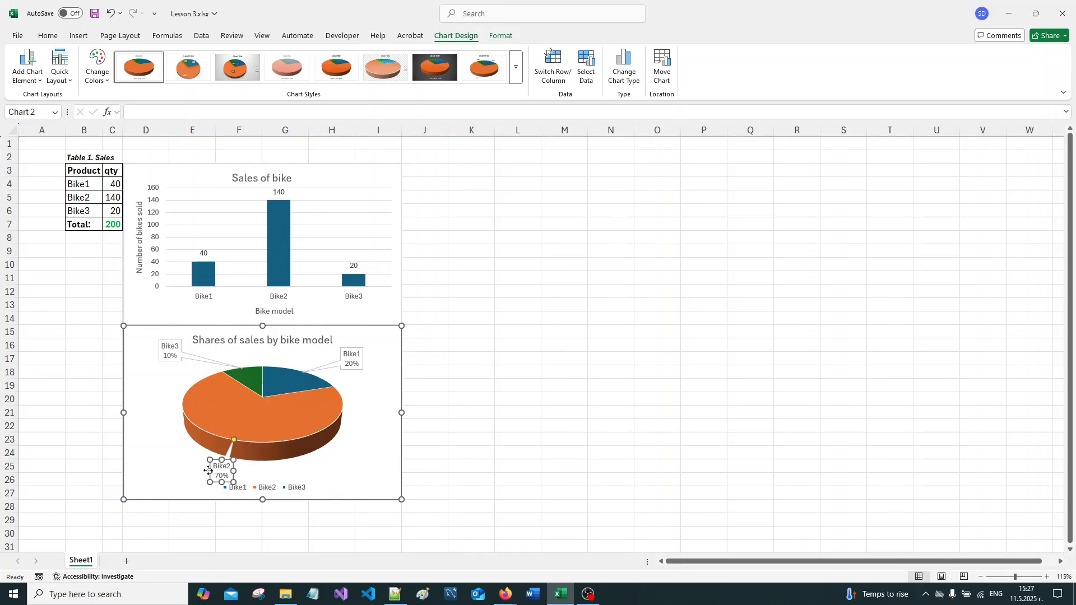
left_click_drag(176, 472, 178, 469)
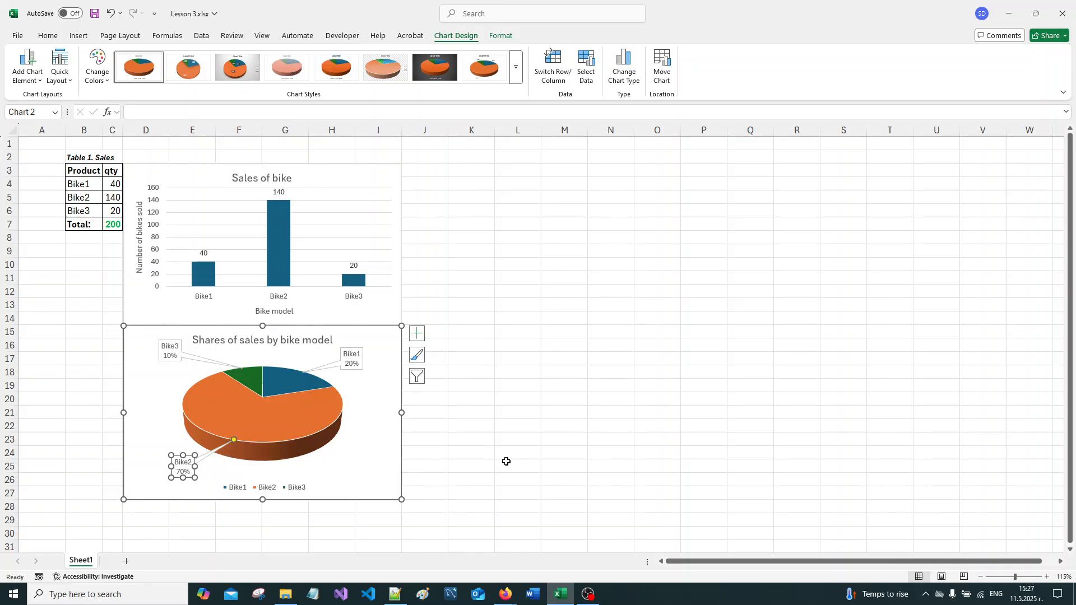
left_click(513, 454)
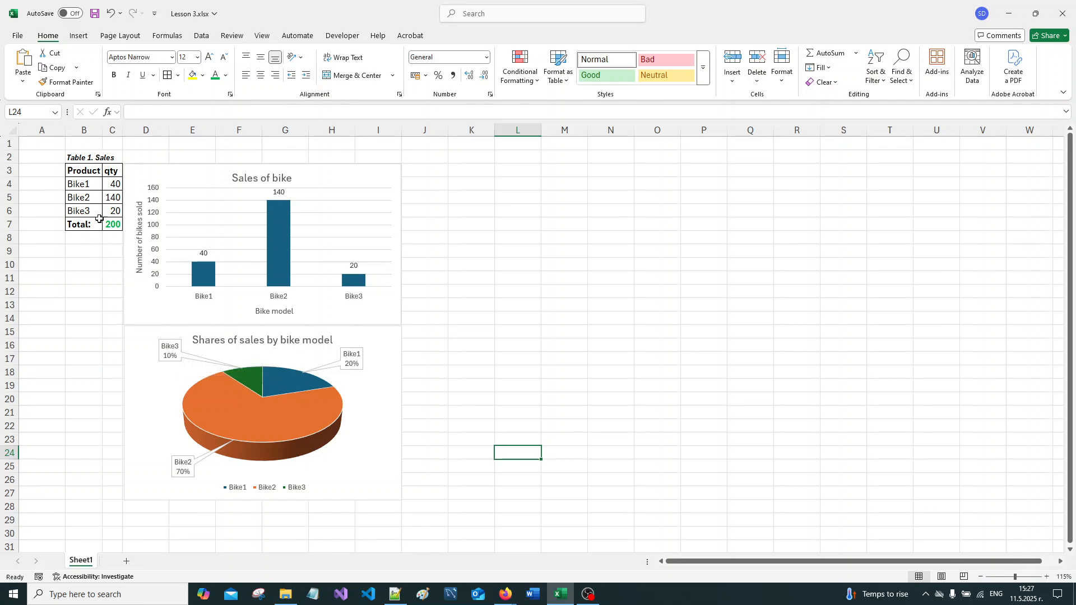
Save the Lesson 3 workbook with both finished charts
left_click(476, 386)
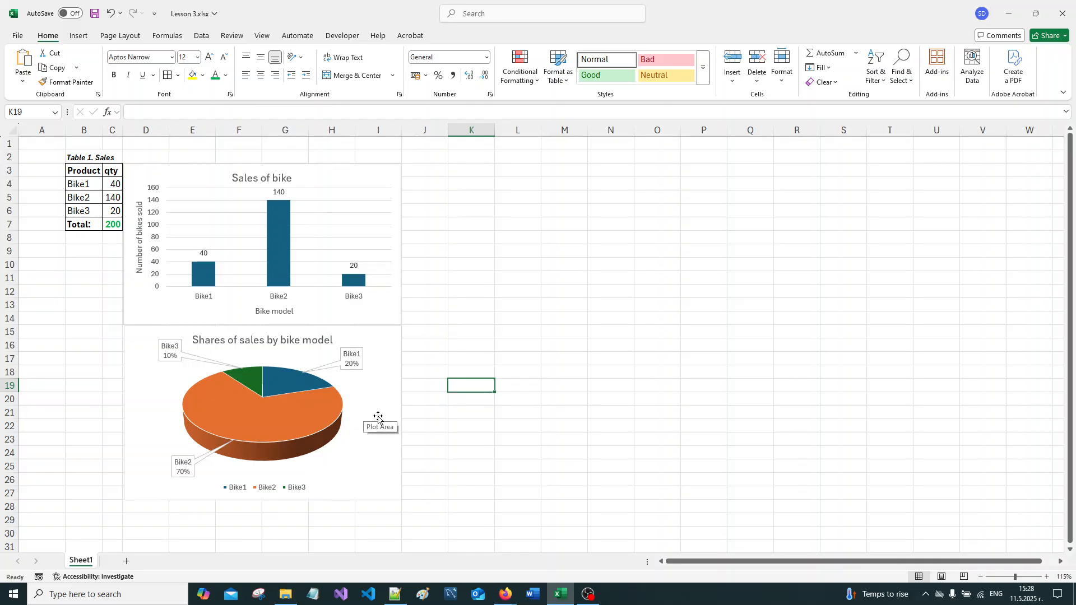
left_click(95, 16)
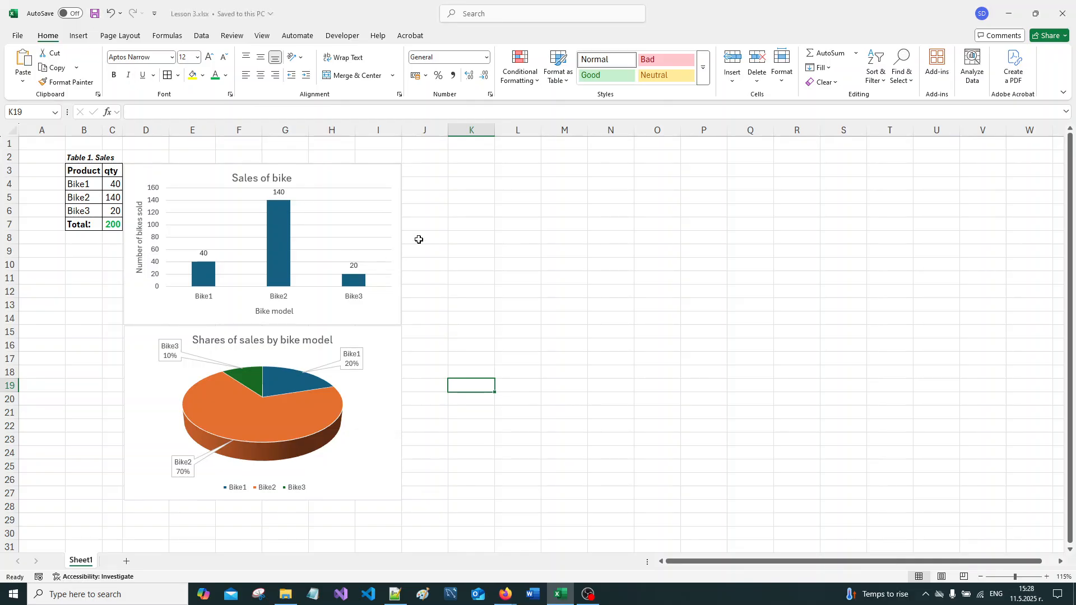
left_click(456, 227)
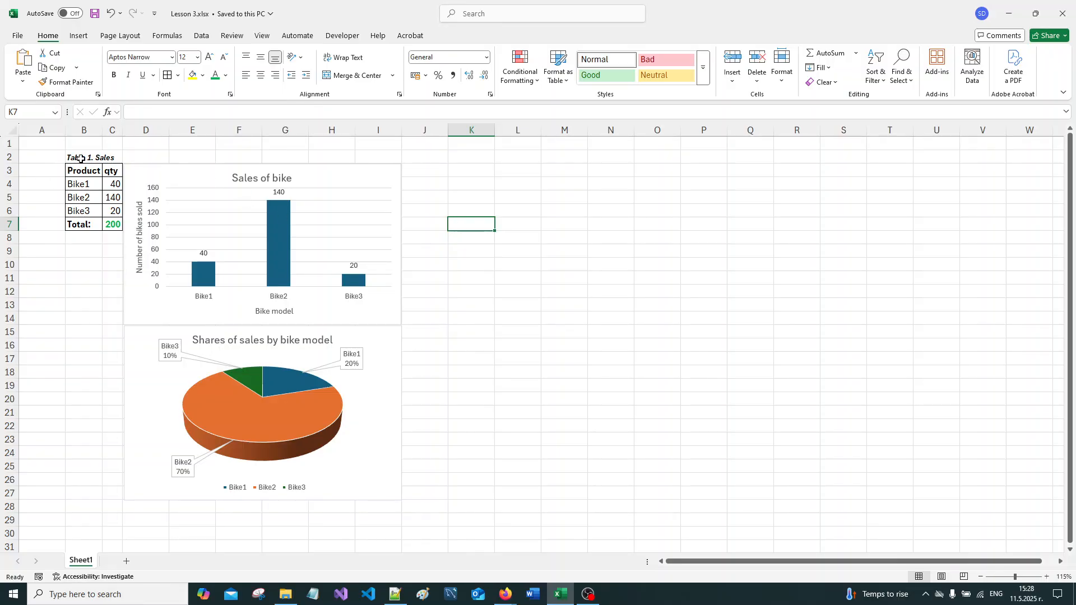
left_click_drag(79, 158, 113, 224)
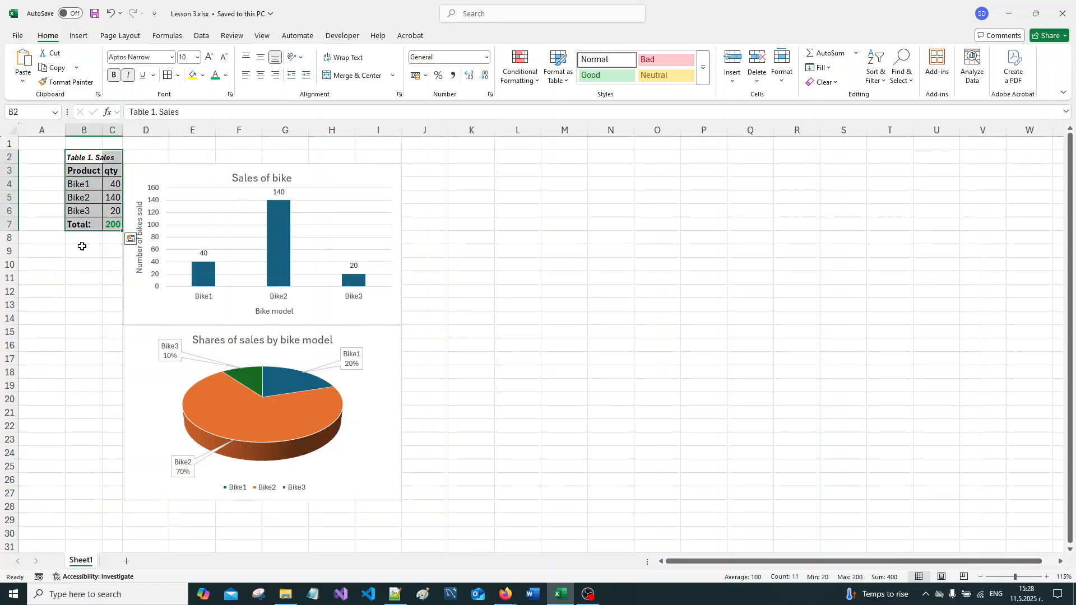
left_click(83, 241)
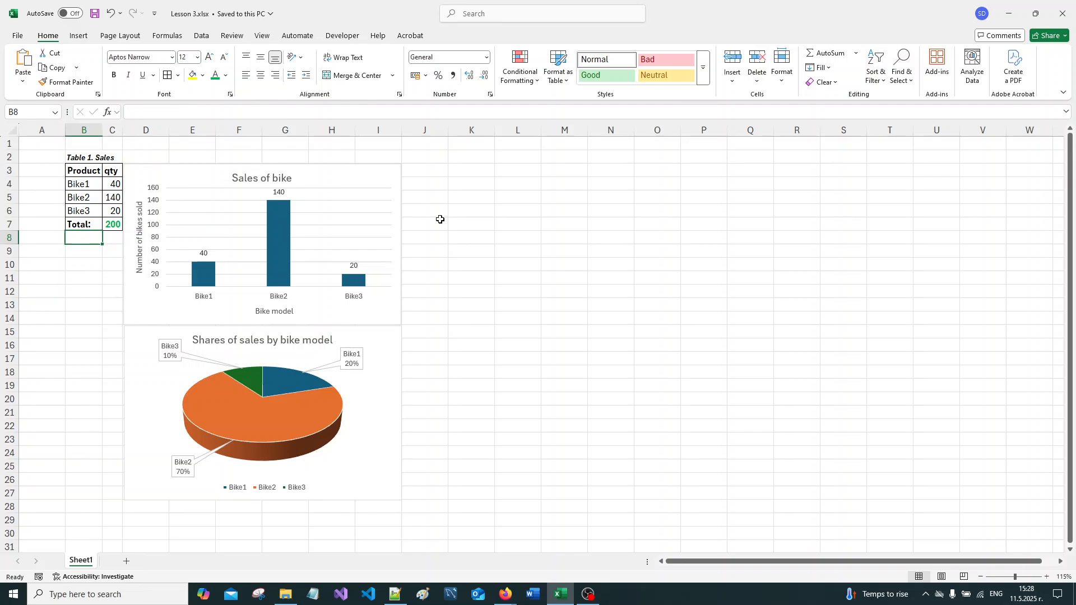
left_click(377, 183)
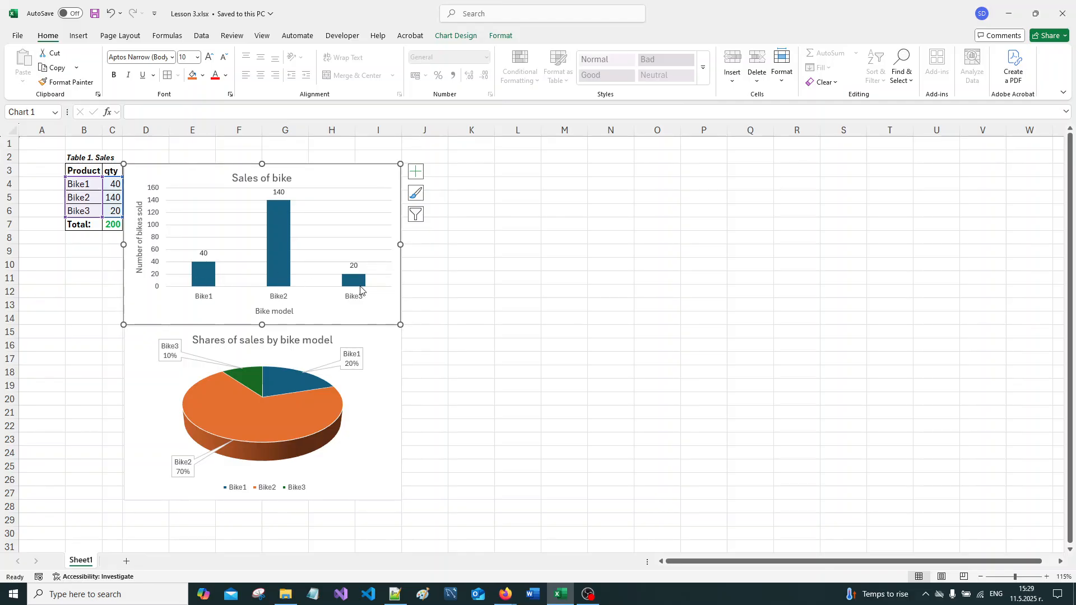
left_click(395, 408)
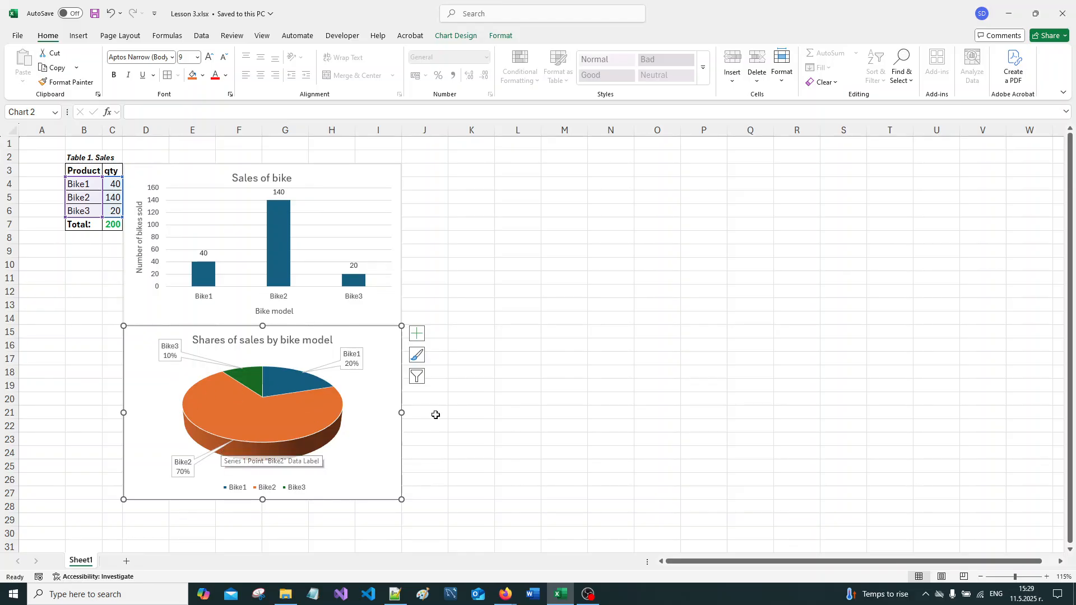
left_click(463, 398)
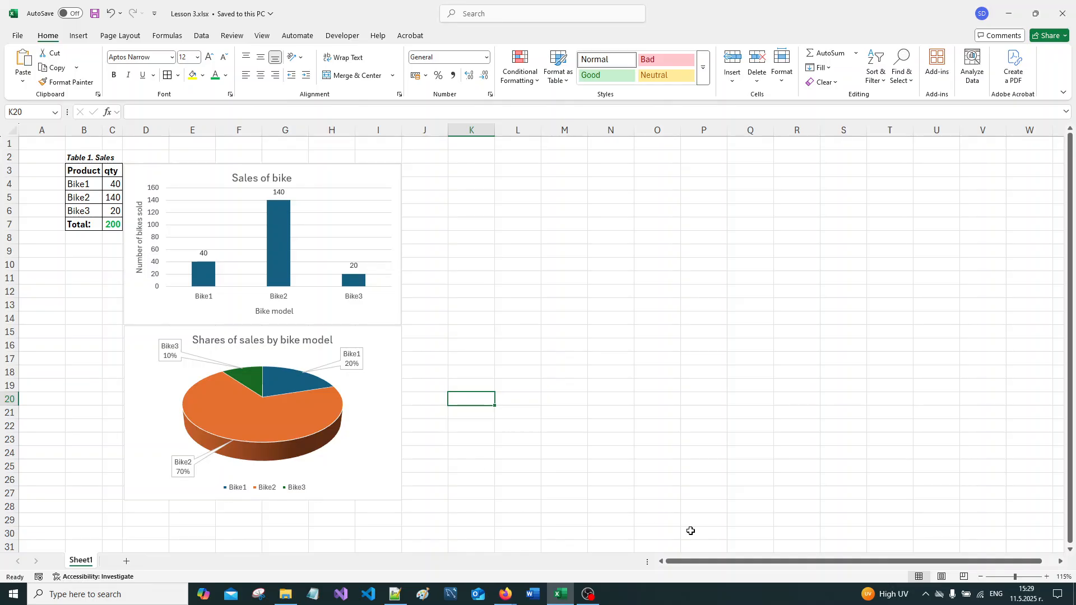
Save the workbook again and close it, keeping the changes in the Excel for everyone folder
left_click(96, 16)
left_click(1056, 21)
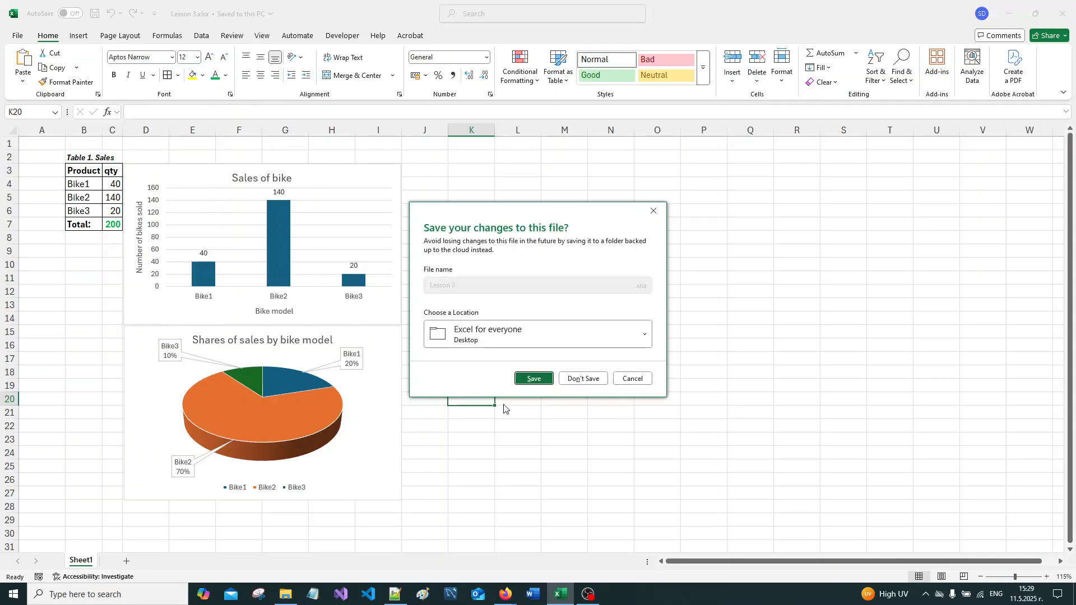
left_click(533, 379)
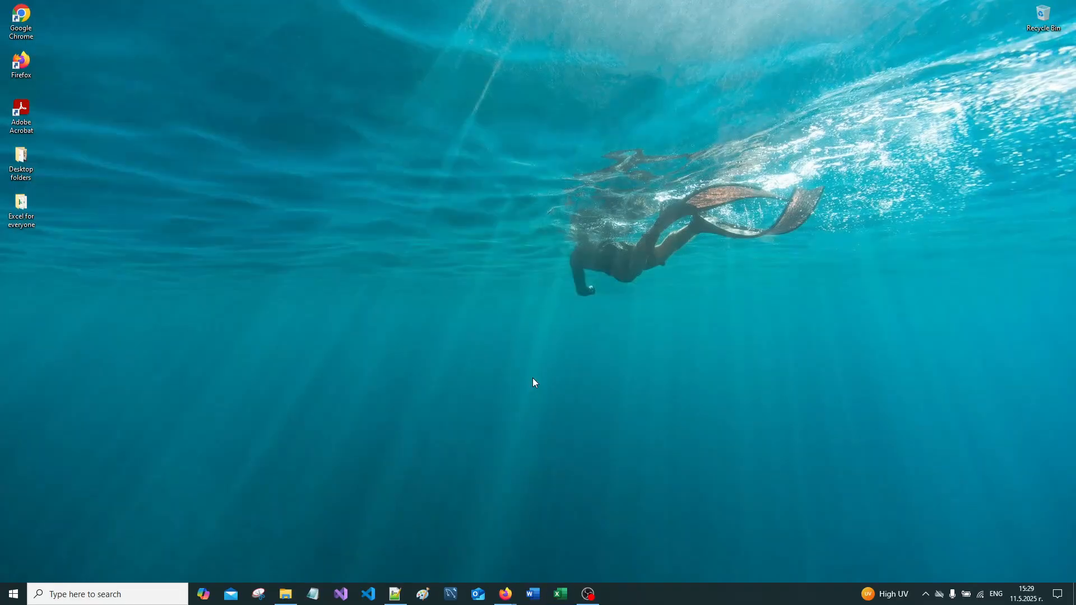